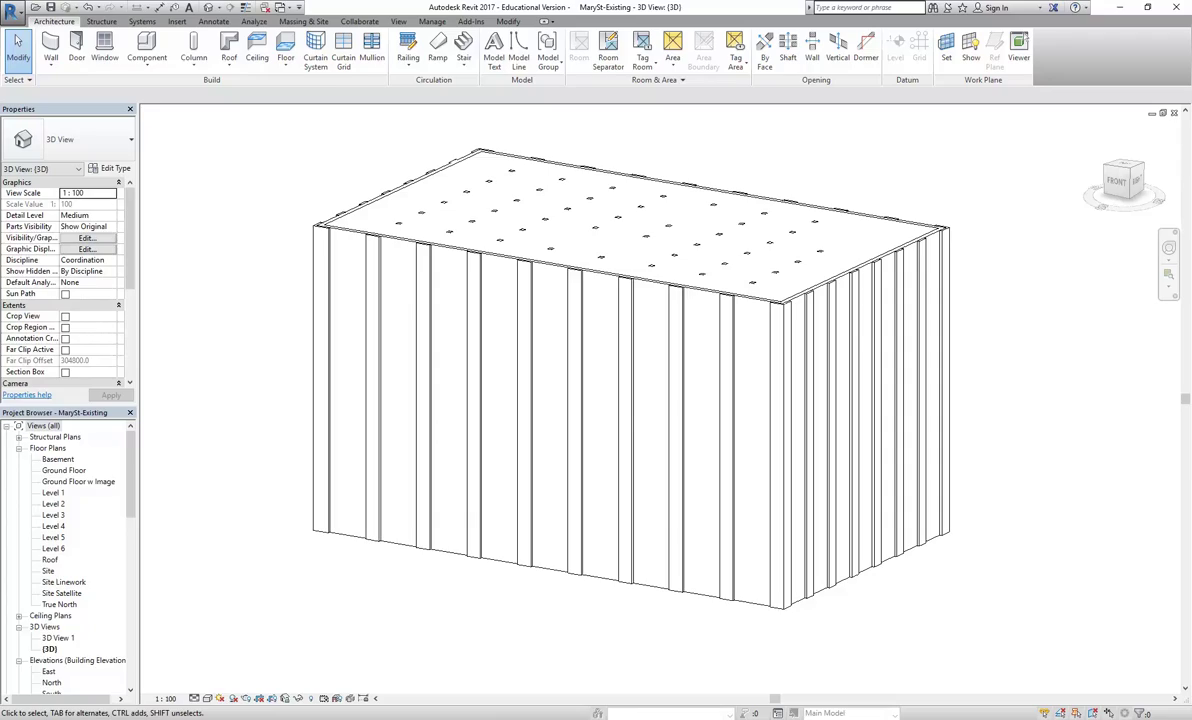
click(190, 625)
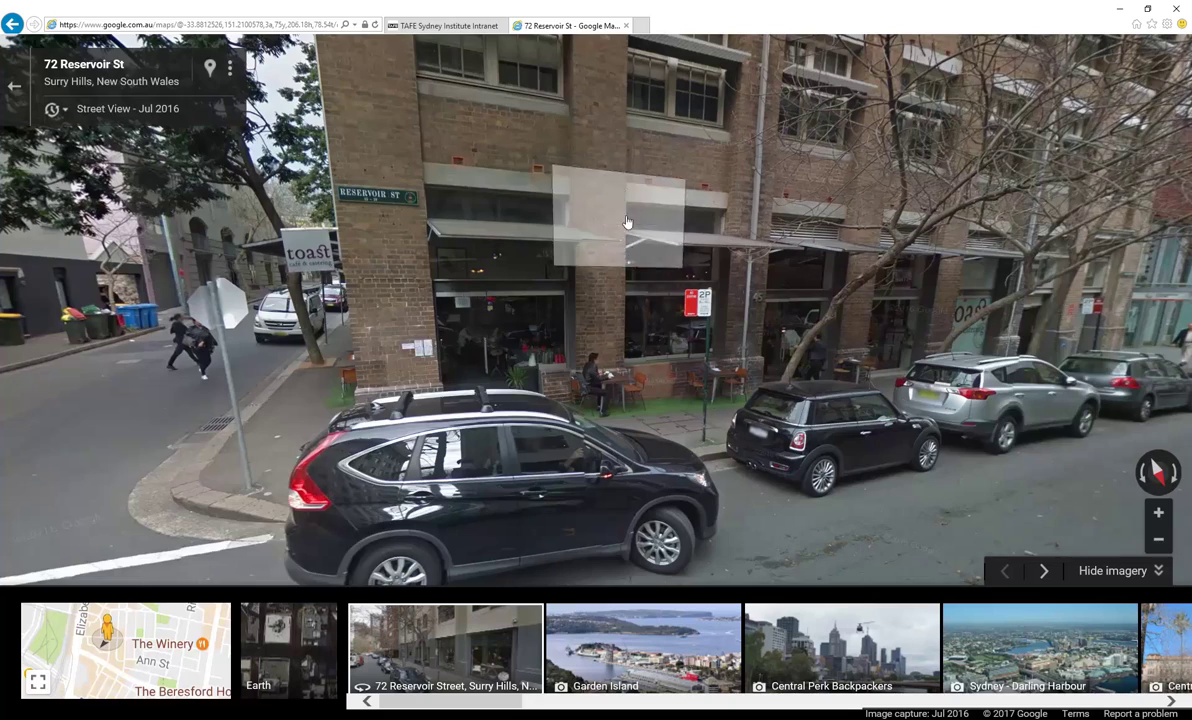
Turn Street View toward the street corner and zoom in on a facade window
click(443, 283)
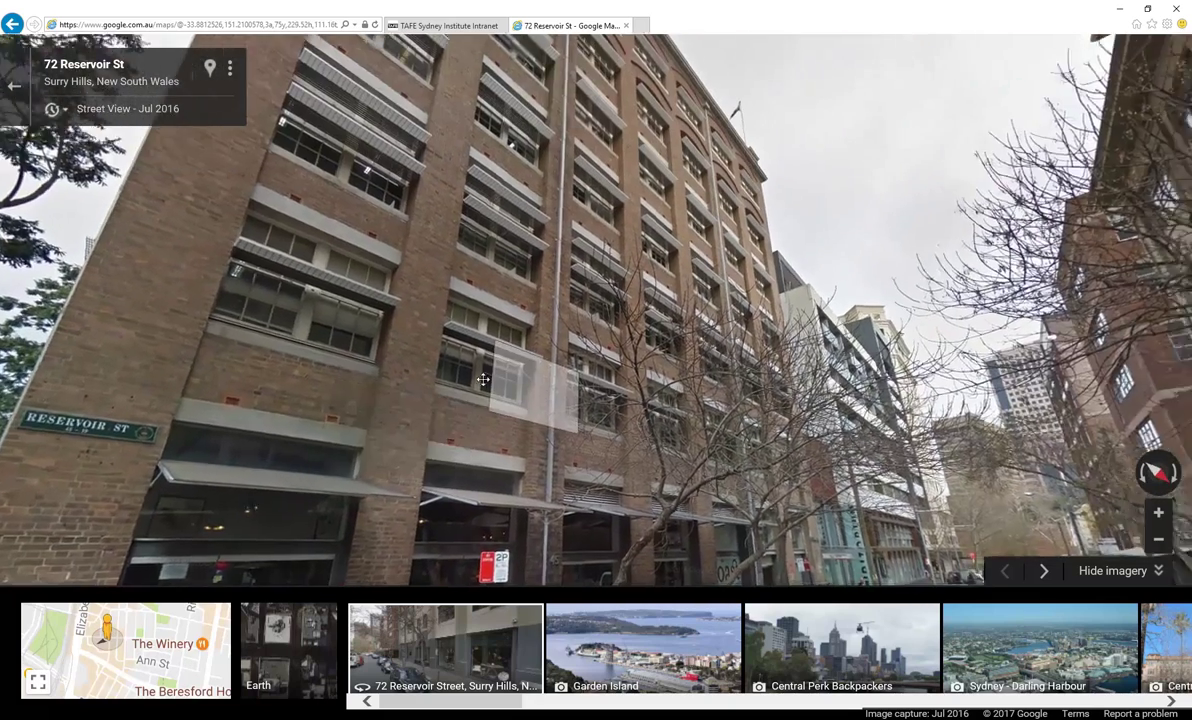
drag(483, 380, 325, 266)
drag(511, 192, 491, 367)
click(491, 367)
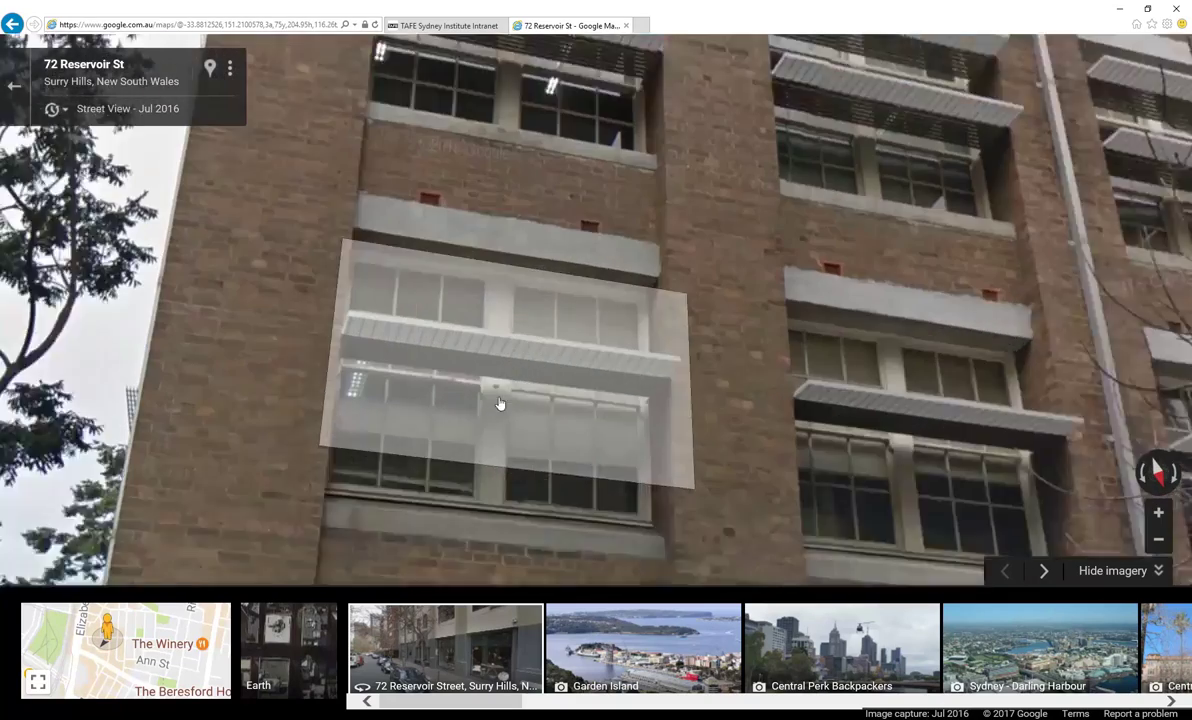
scroll(524, 407, down, 3)
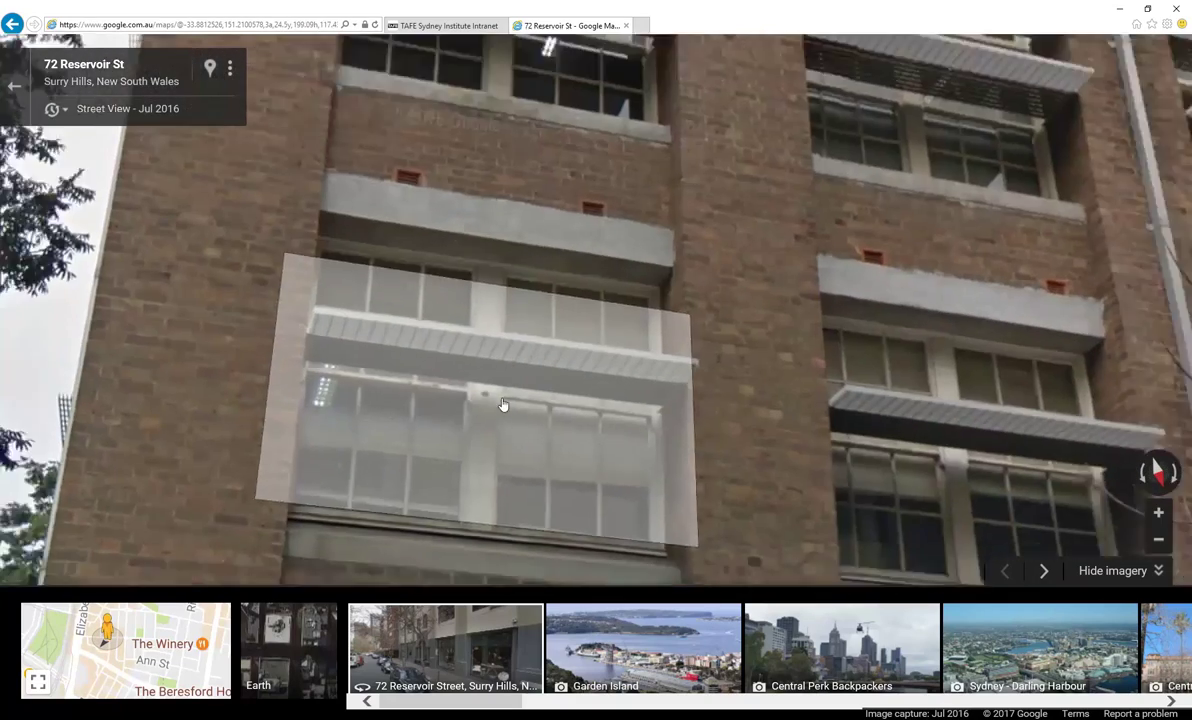
scroll(486, 385, up, 3)
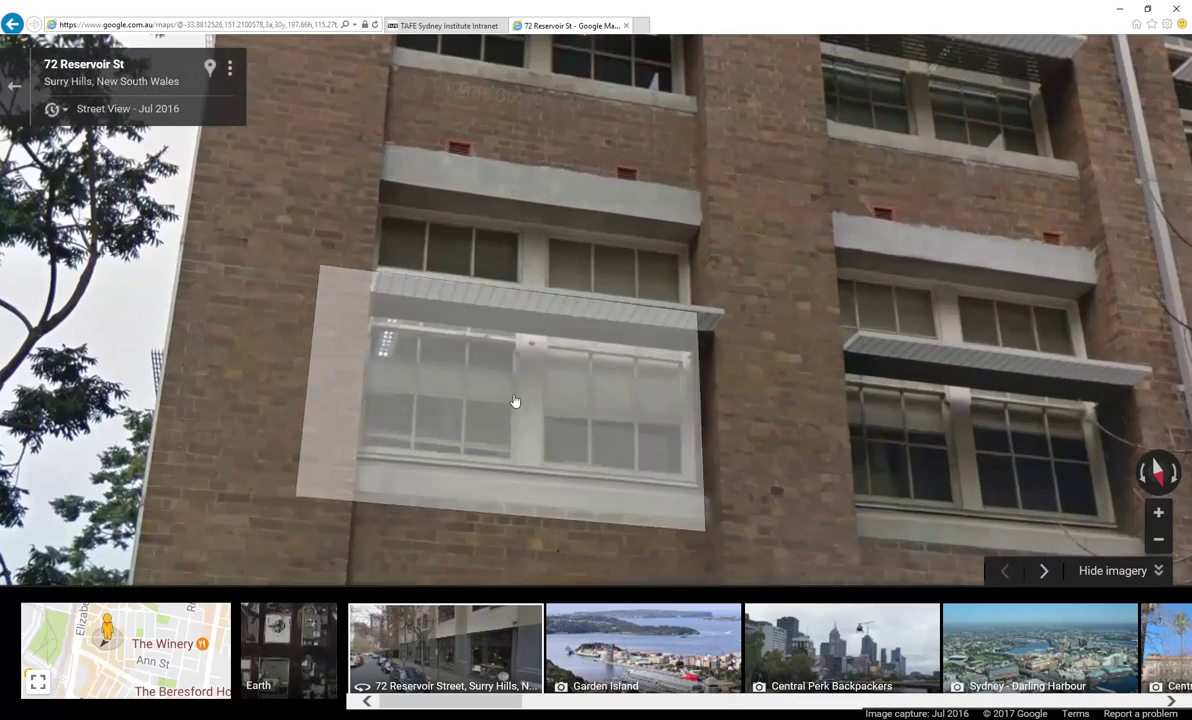
Move closer to study the lower and upper facade windows from different angles
click(440, 488)
click(720, 200)
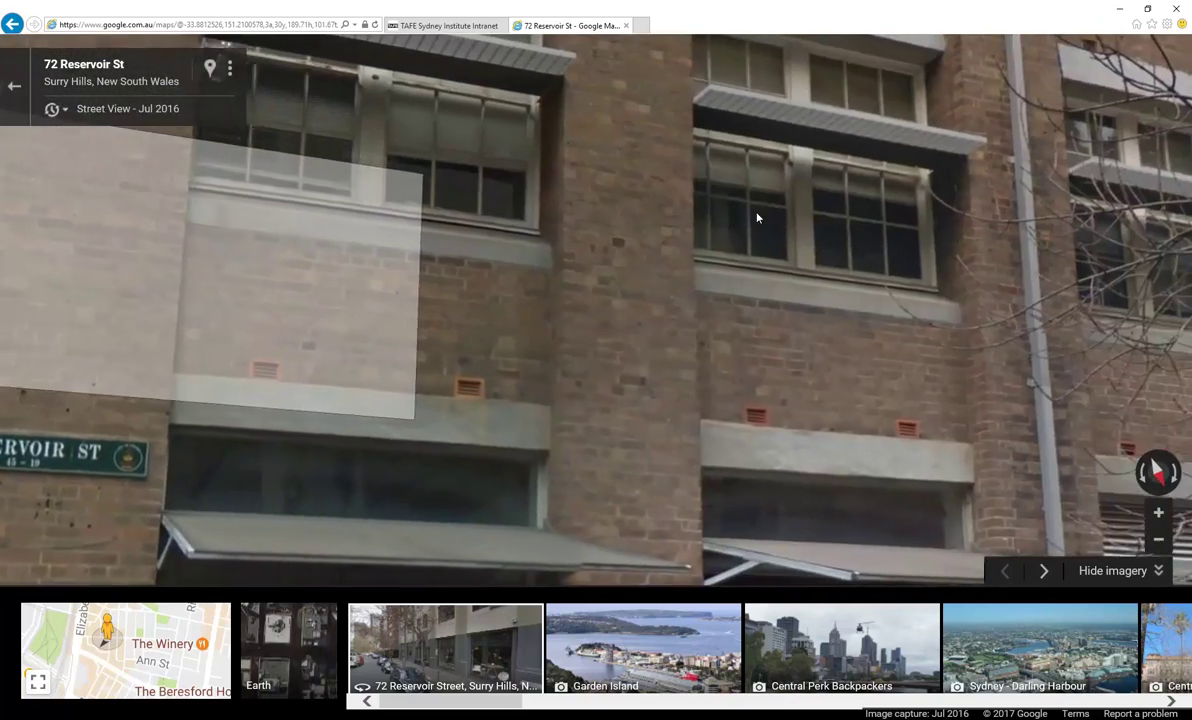
scroll(692, 248, up, 2)
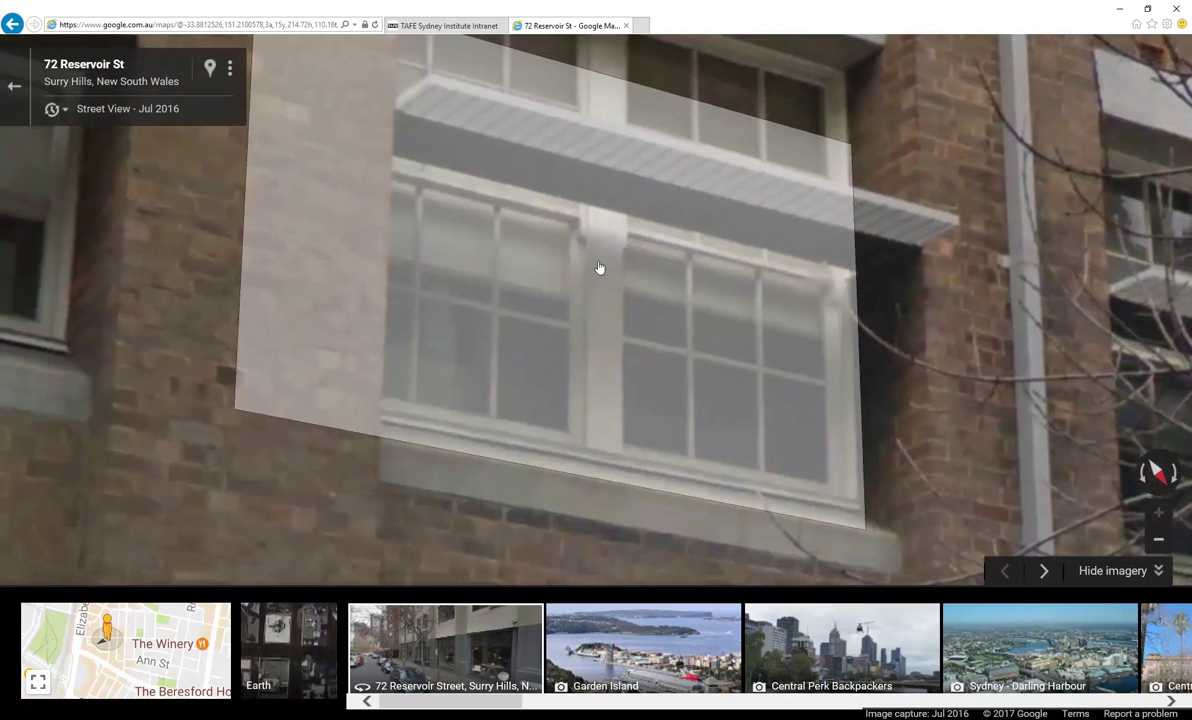
scroll(599, 267, down, 2)
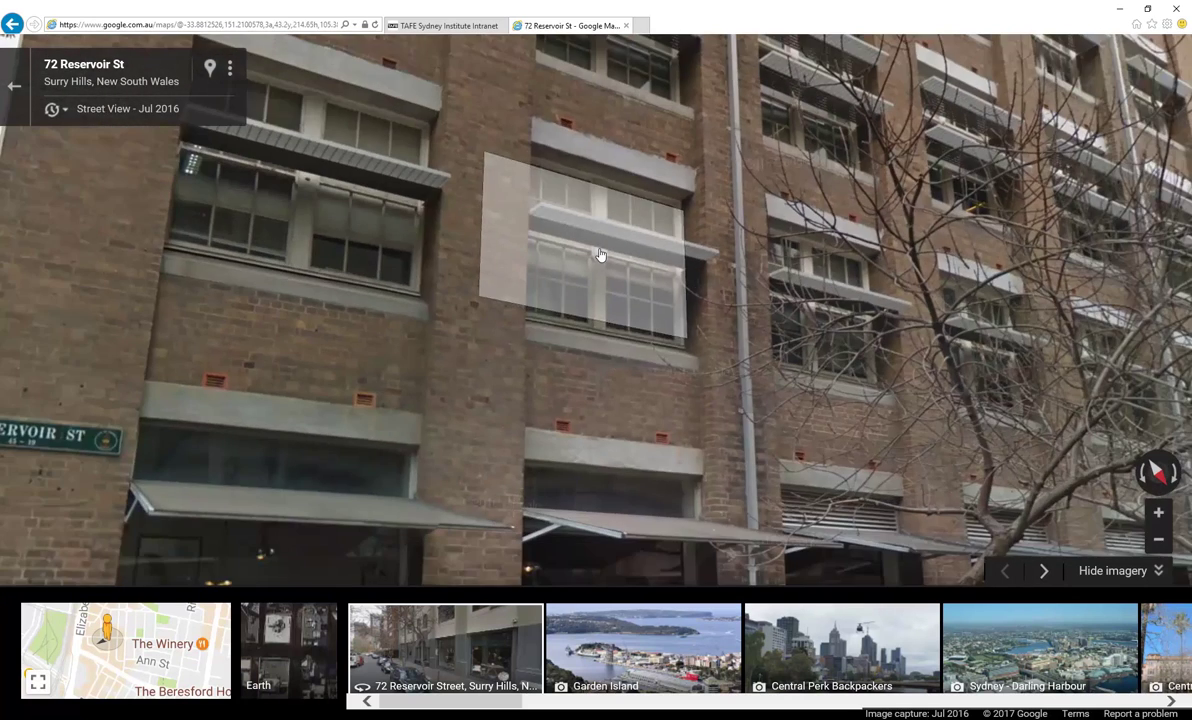
scroll(599, 262, up, 1)
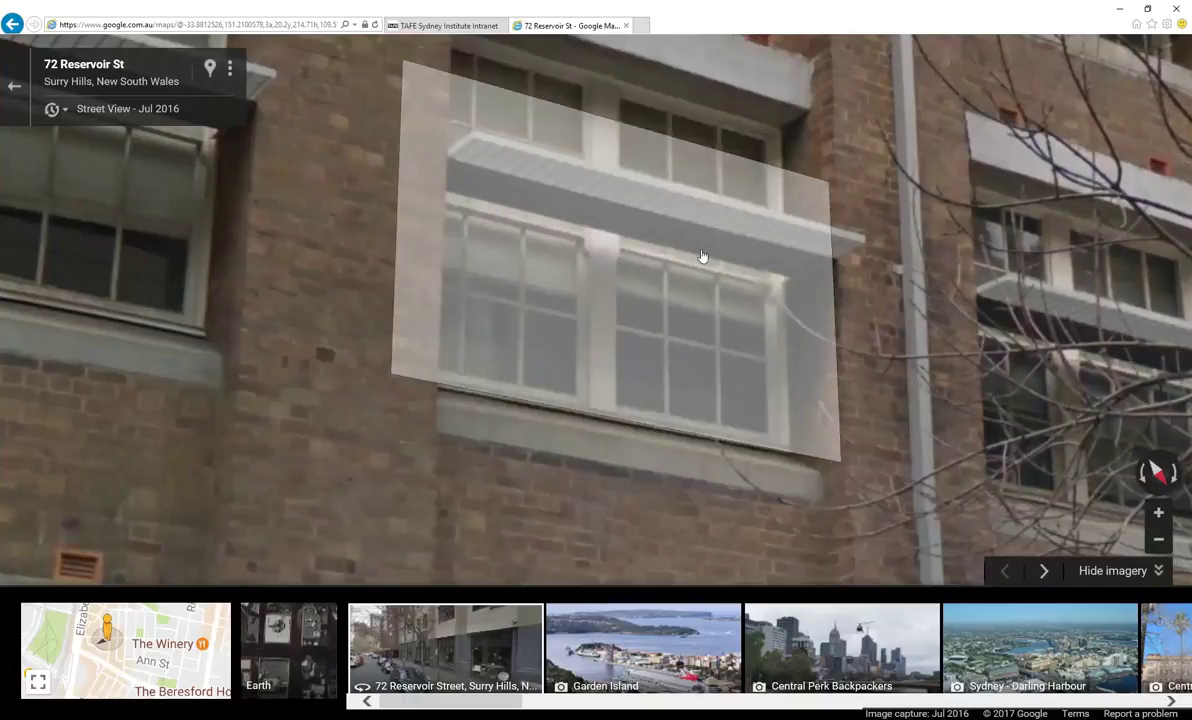
drag(633, 253, 568, 318)
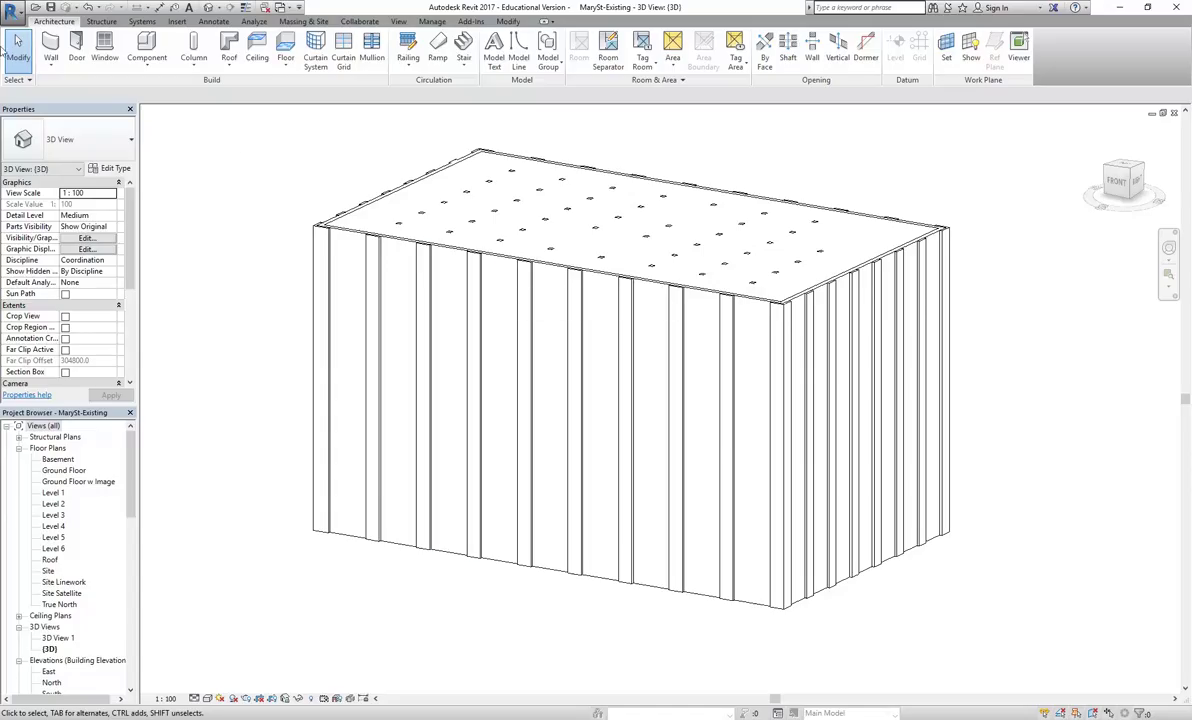
Start a new family from the Metric Window template via New > Family
click(12, 9)
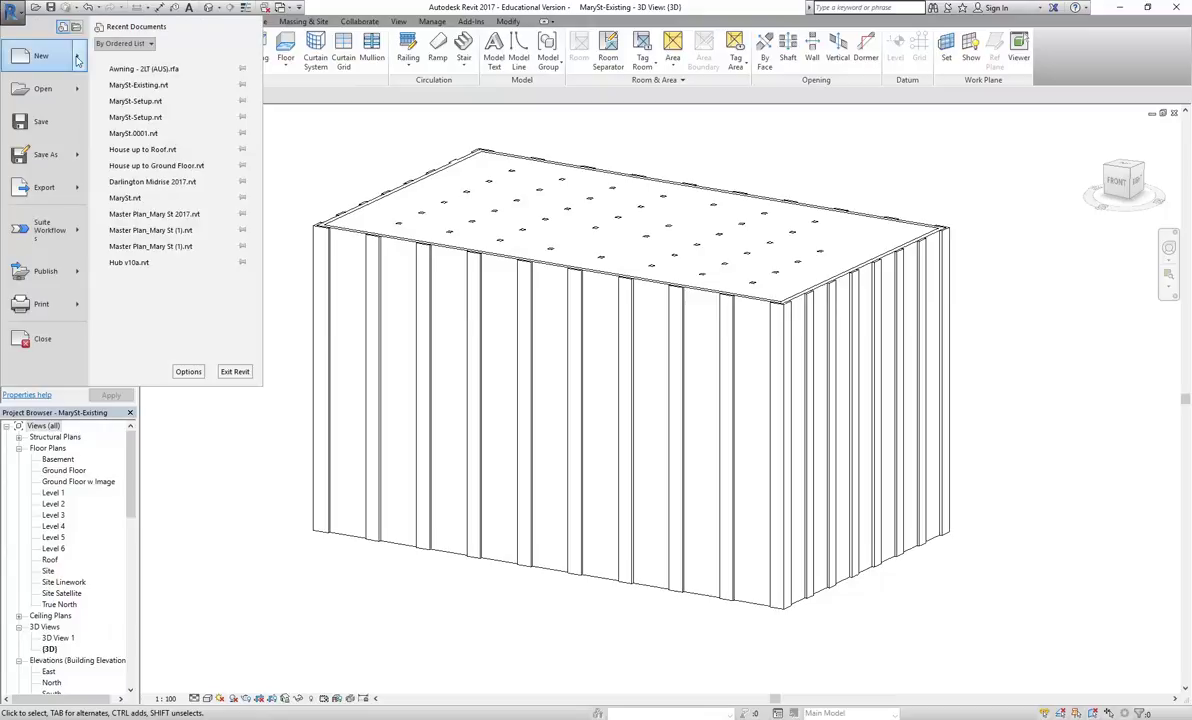
mouse_move(78, 60)
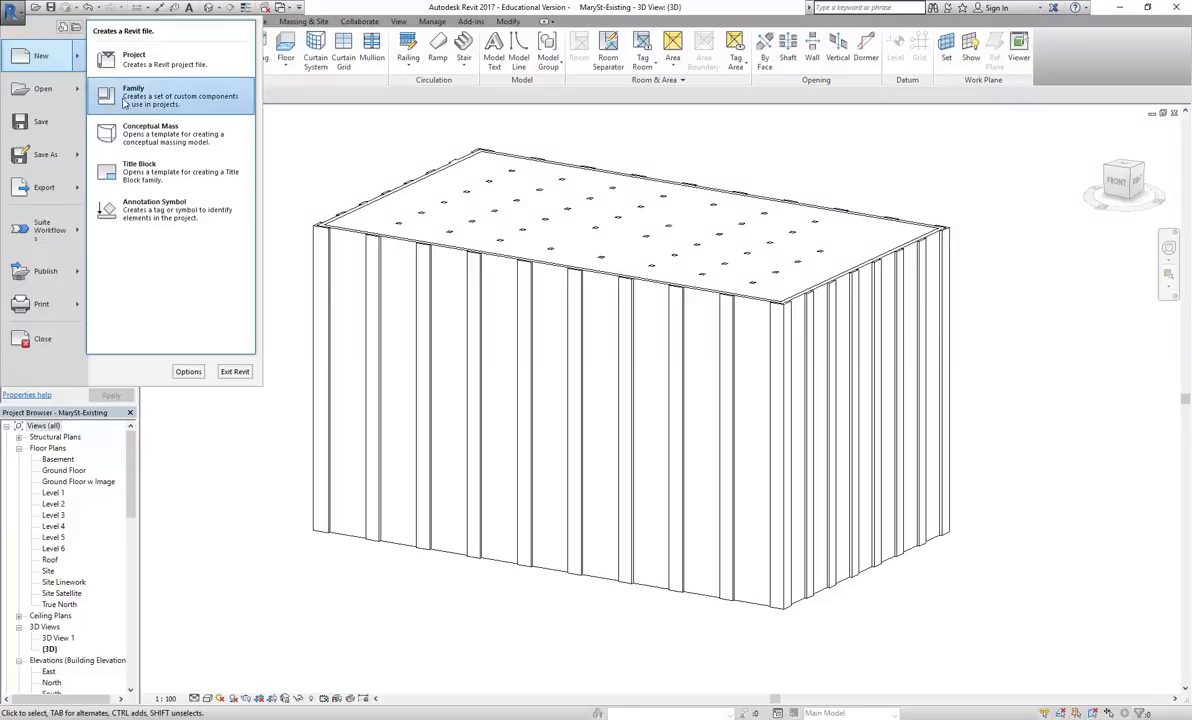
click(133, 92)
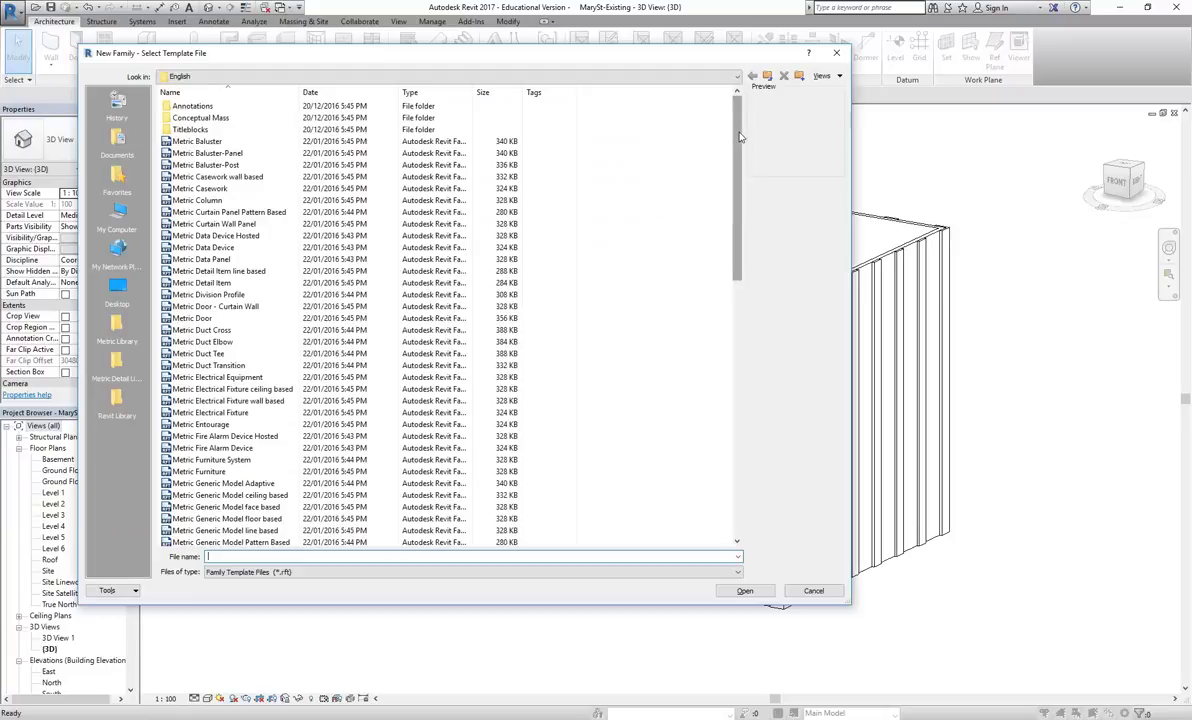
drag(740, 137, 743, 443)
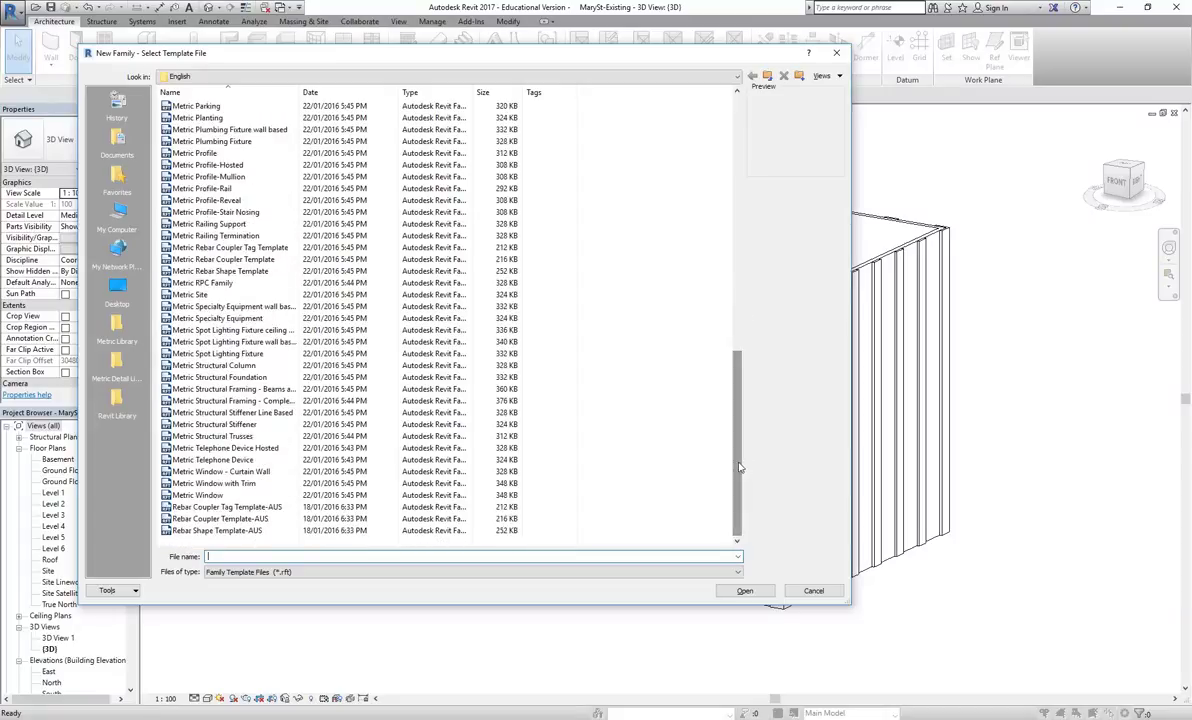
click(200, 495)
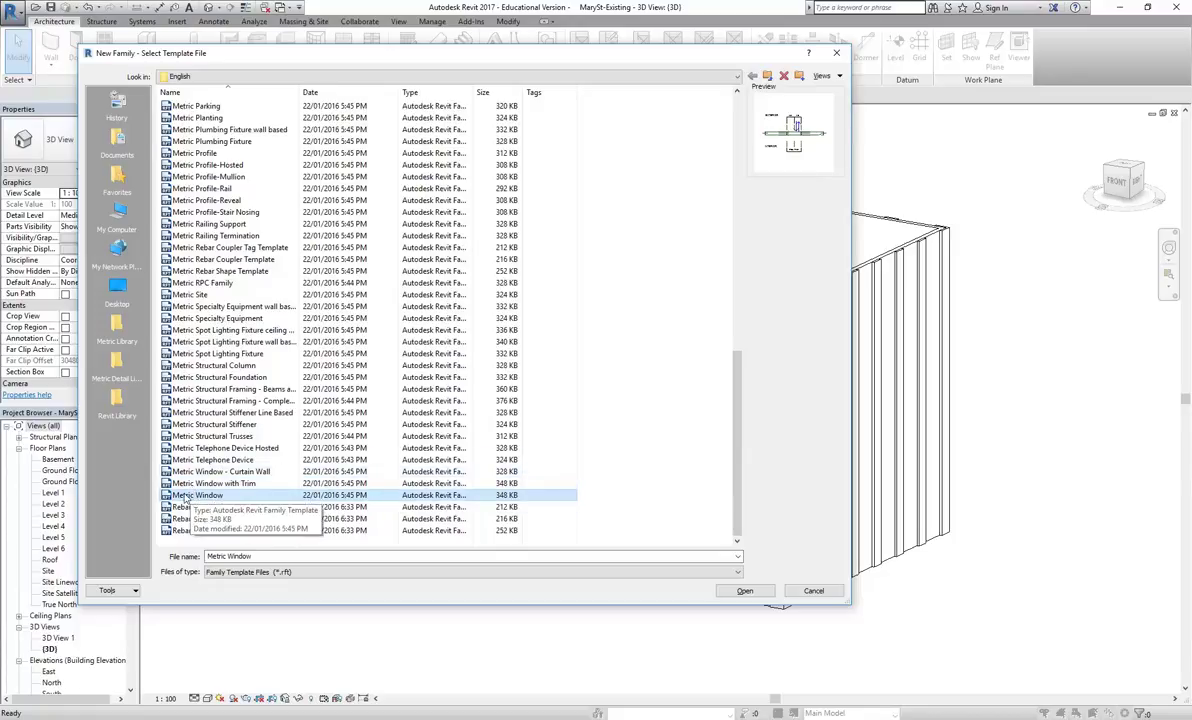
double_click(185, 497)
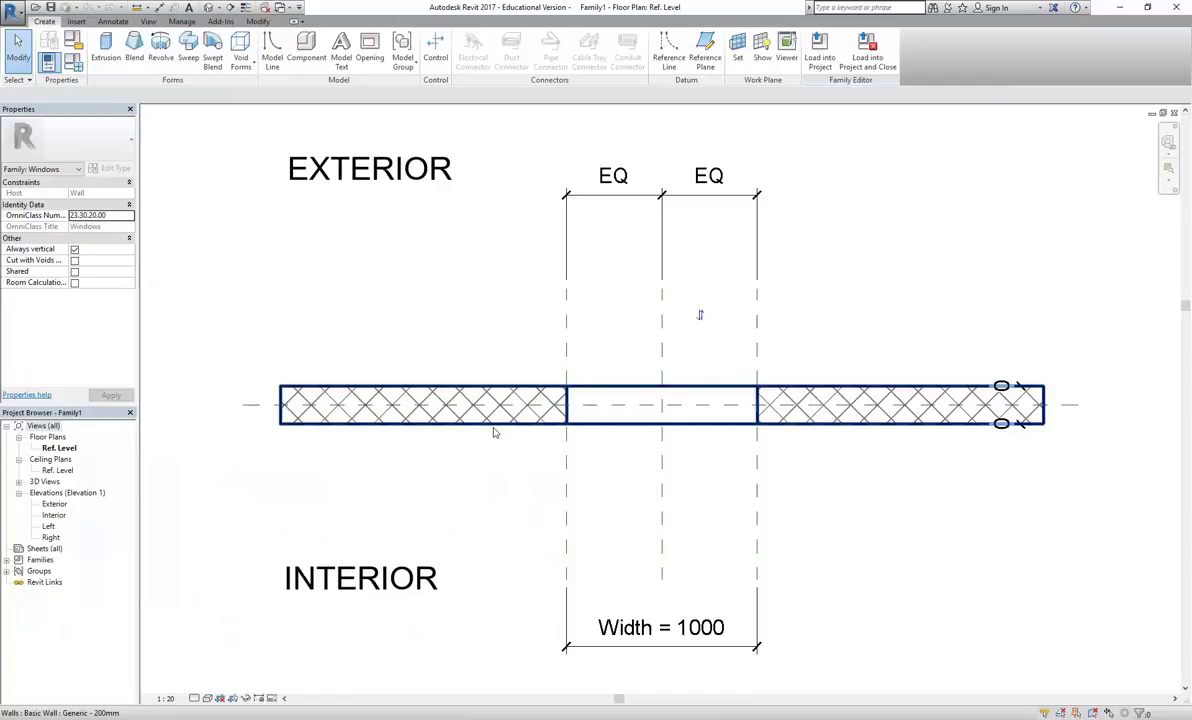
Open the 3D view View 1 of the new window family
scroll(460, 300, down, 2)
scroll(505, 410, up, 4)
scroll(559, 446, up, 2)
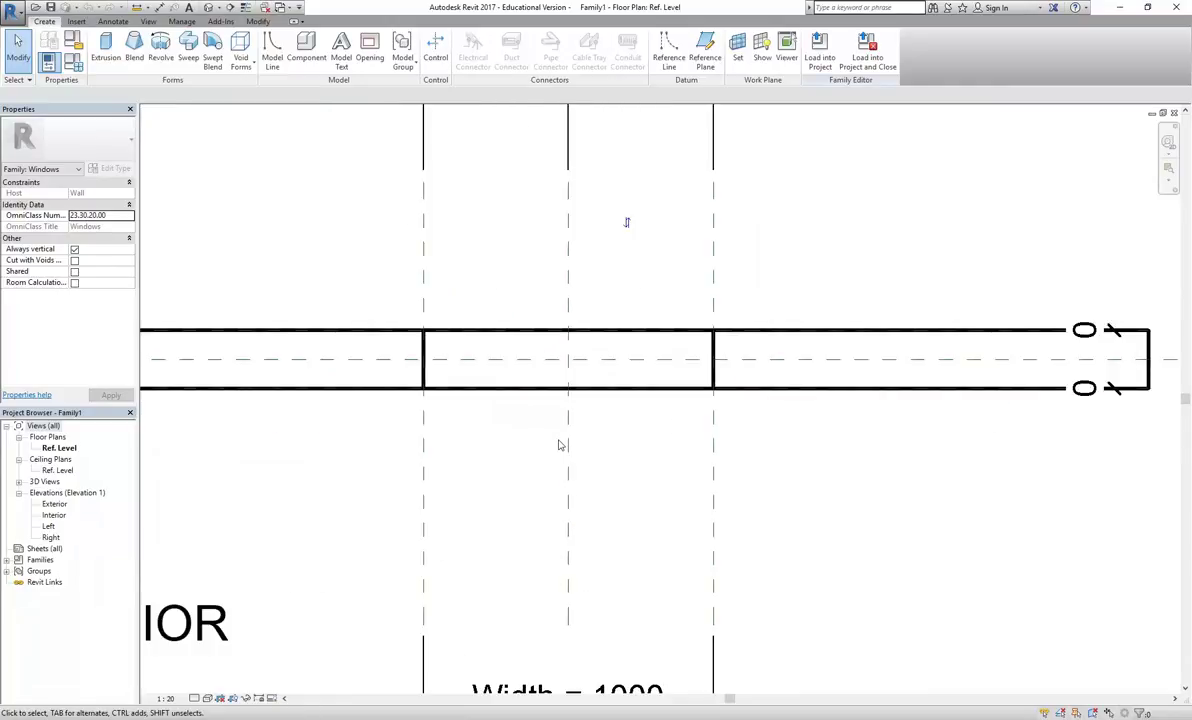
scroll(559, 446, down, 1)
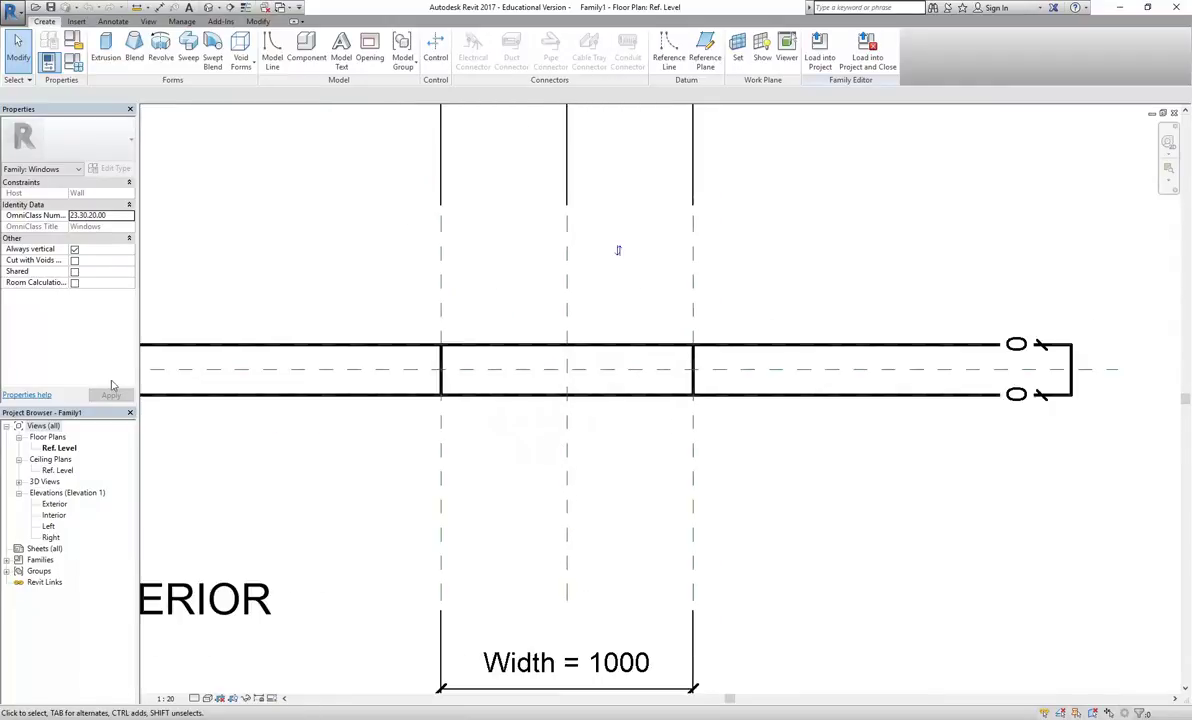
double_click(43, 482)
double_click(53, 492)
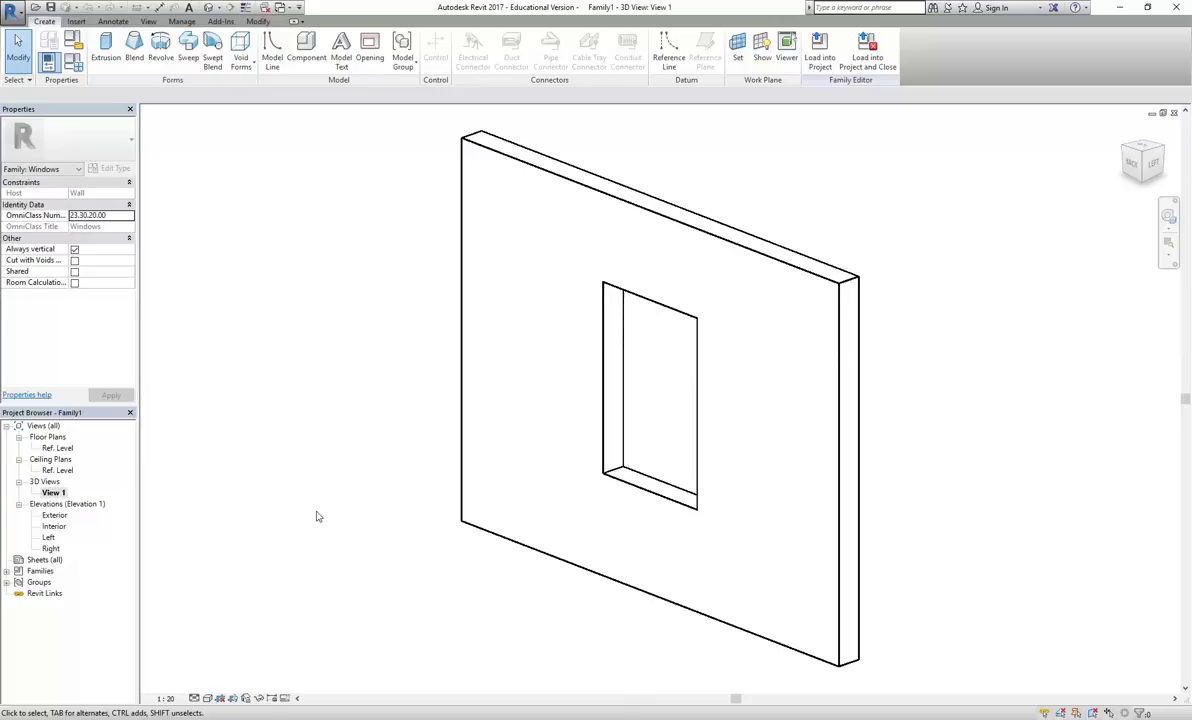
Orbit the wall near side-on, Tab-select the opening cut, then deselect it
shift+middle_drag(777, 438, 828, 487)
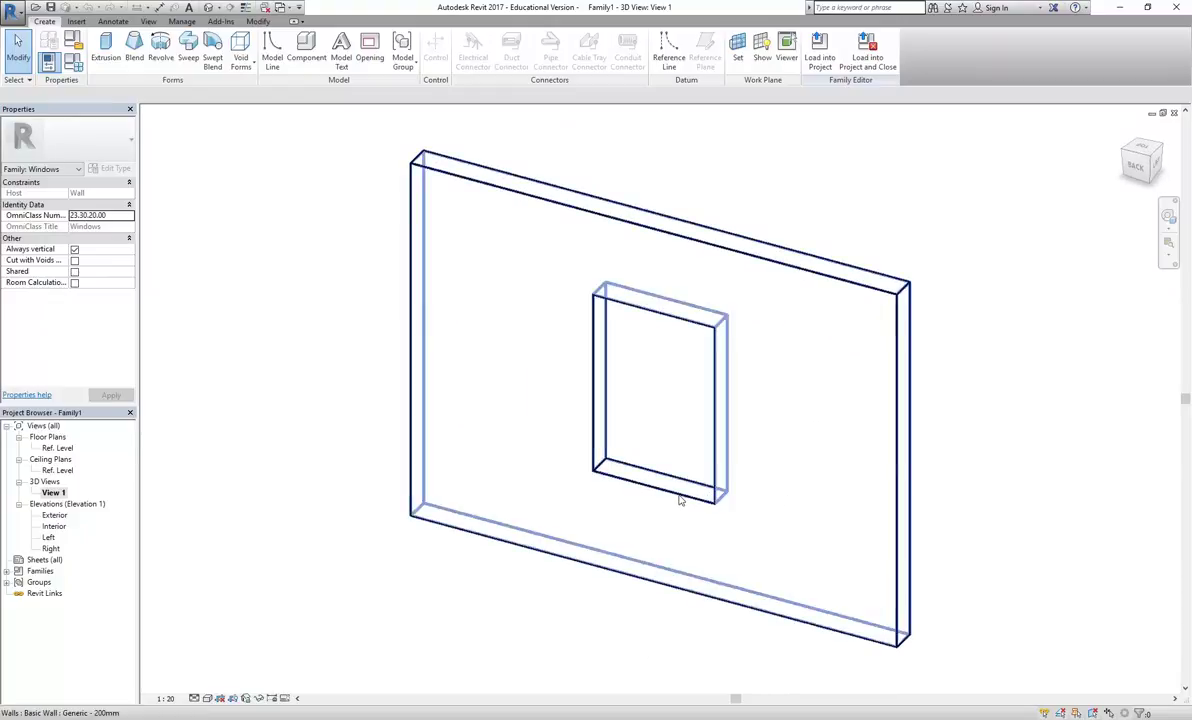
scroll(622, 475, up, 4)
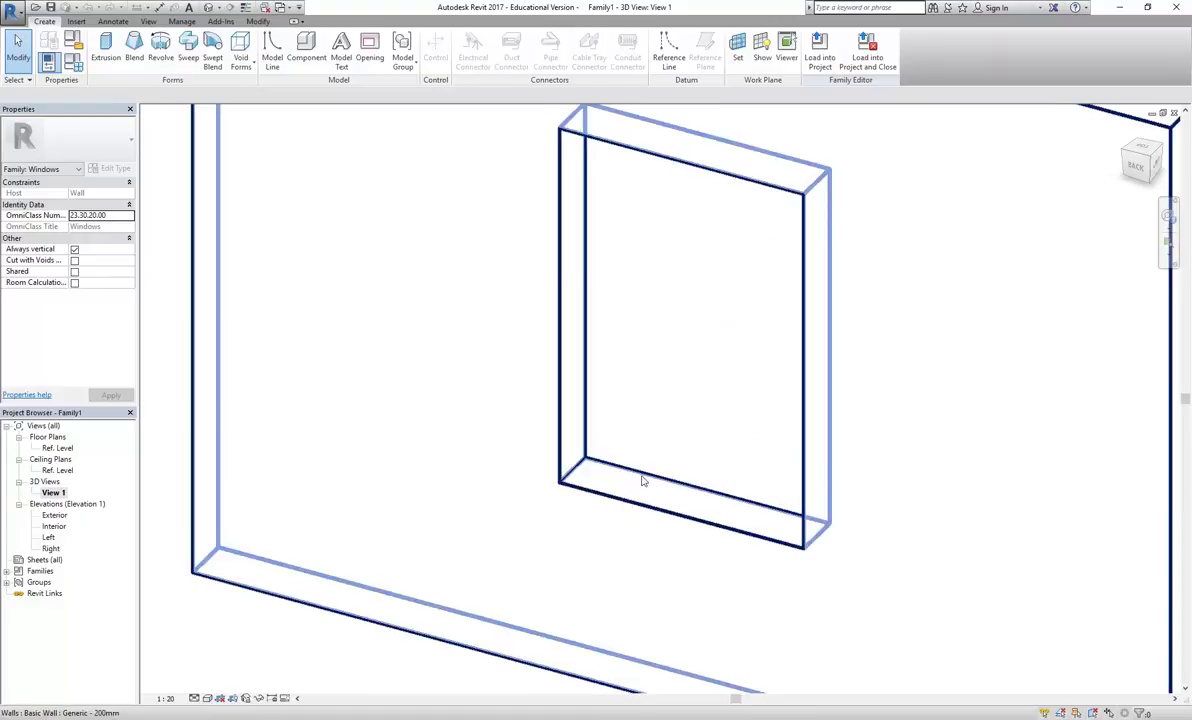
scroll(656, 390, down, 2)
scroll(622, 497, down, 2)
scroll(524, 458, up, 3)
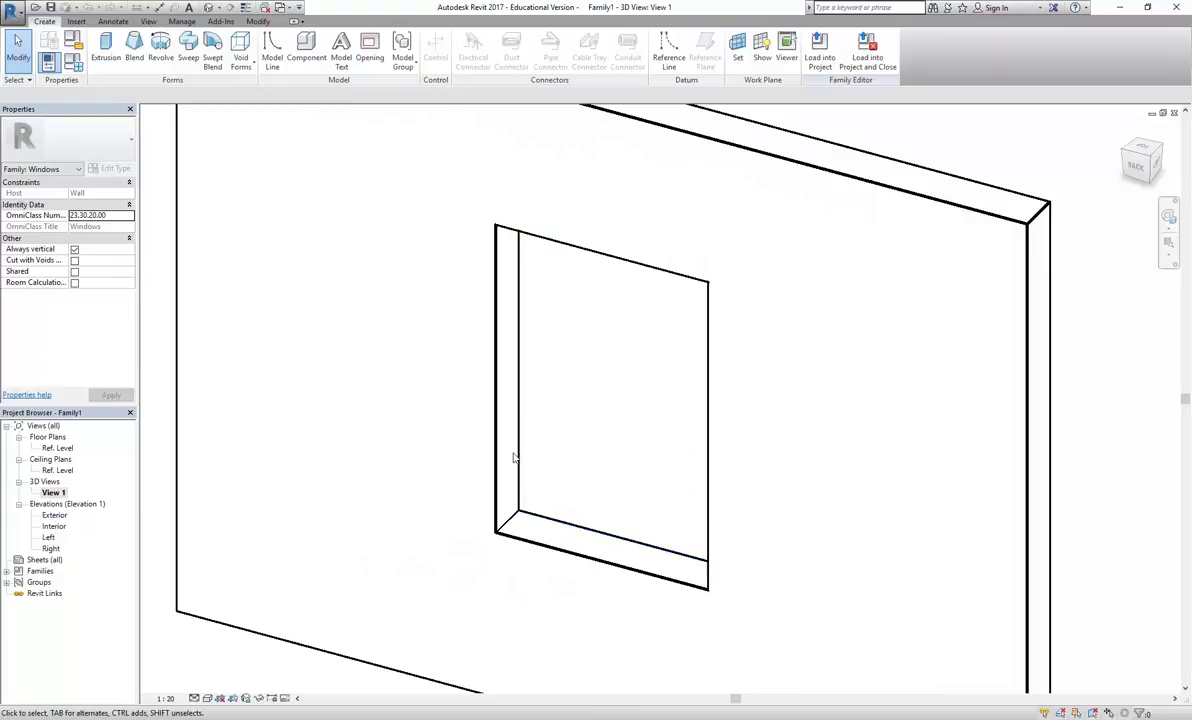
key(Tab)
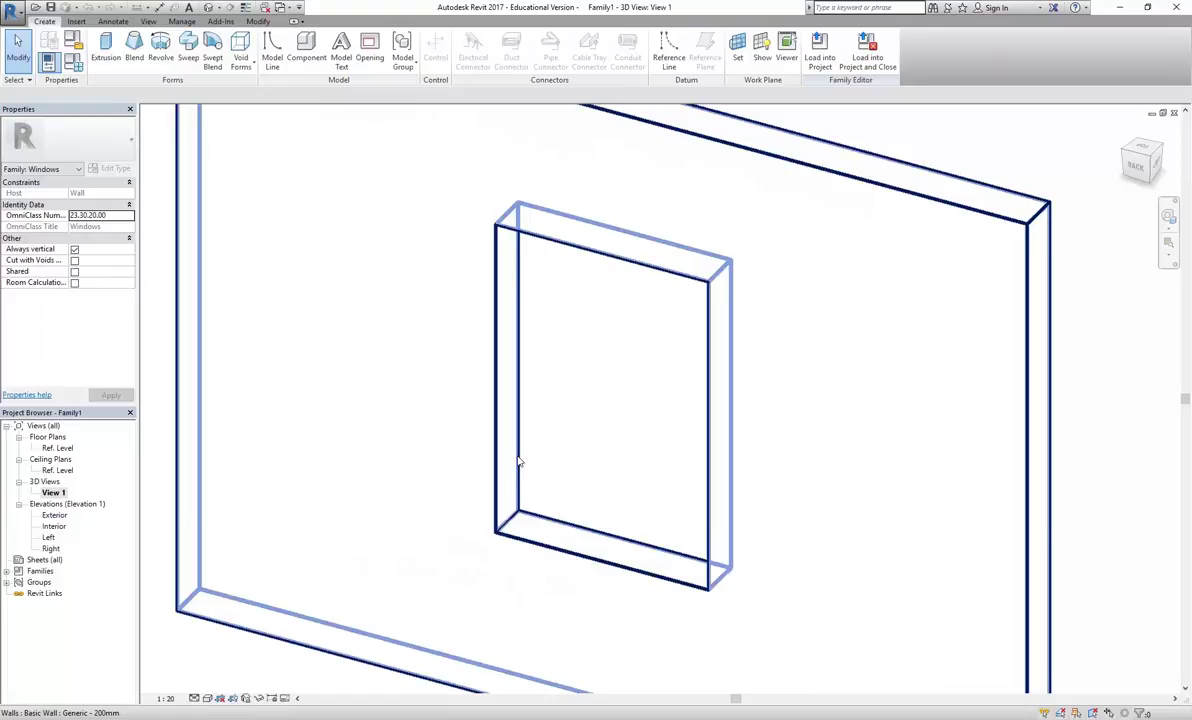
key(Tab)
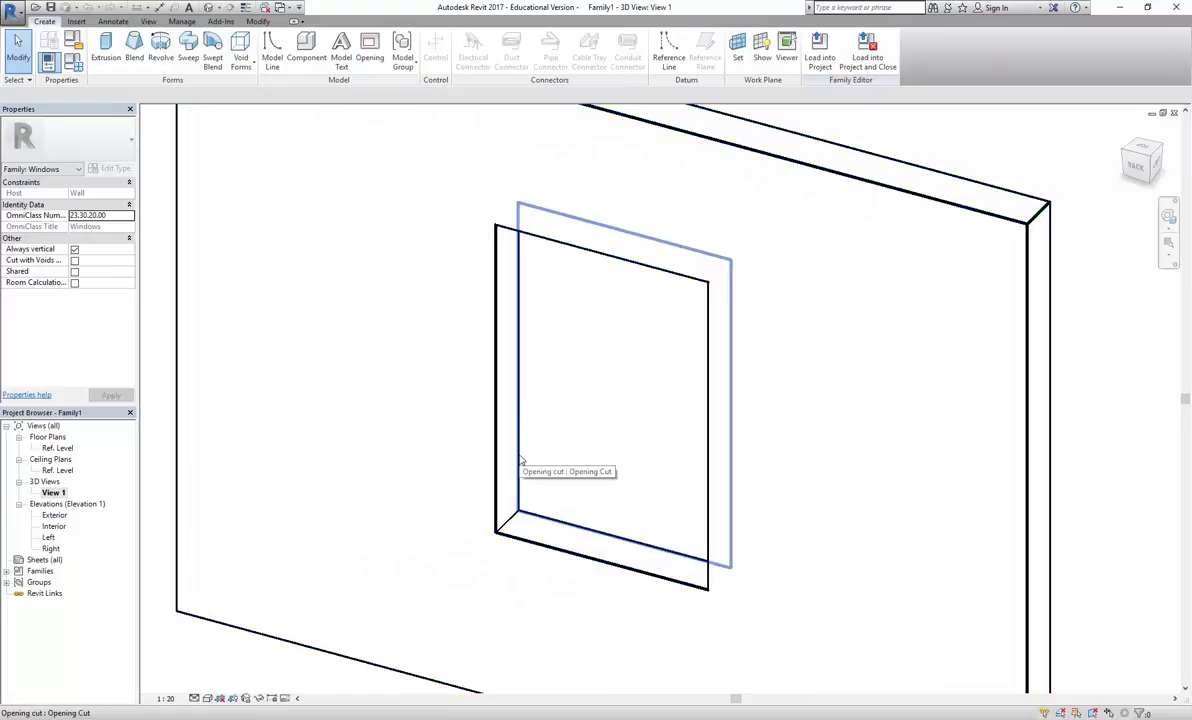
key(Tab)
key(Tab)
key(Tab)
key(Tab)
click(520, 460)
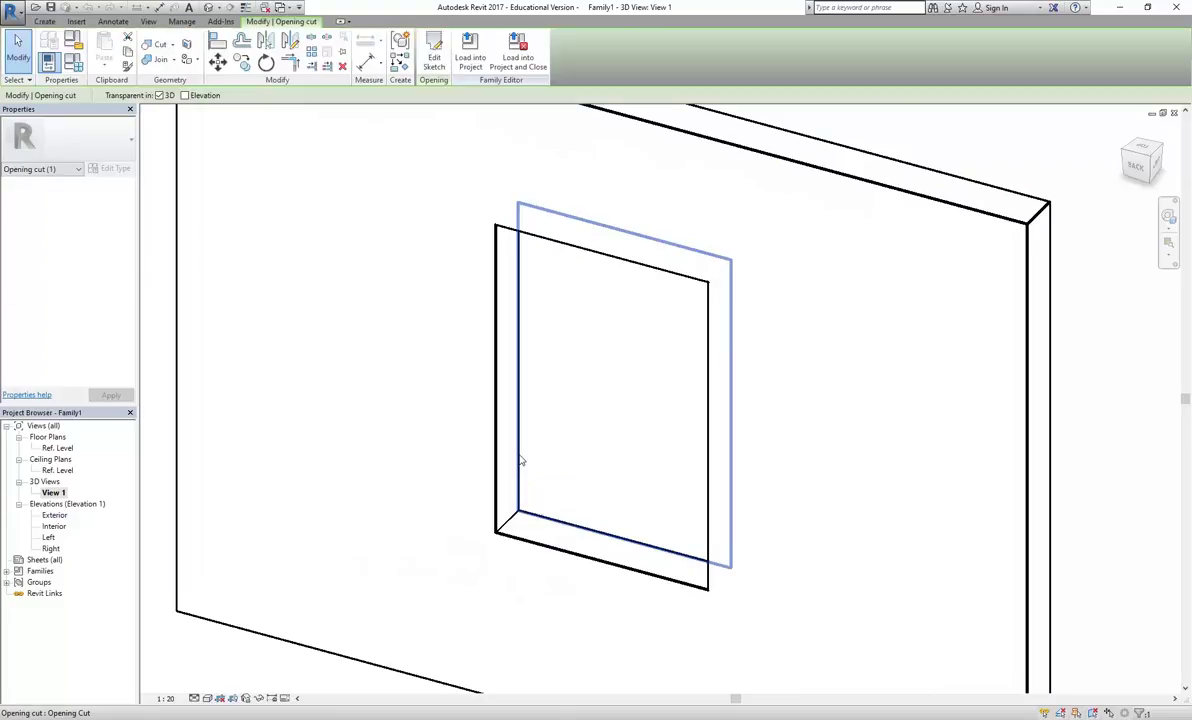
scroll(538, 446, down, 1)
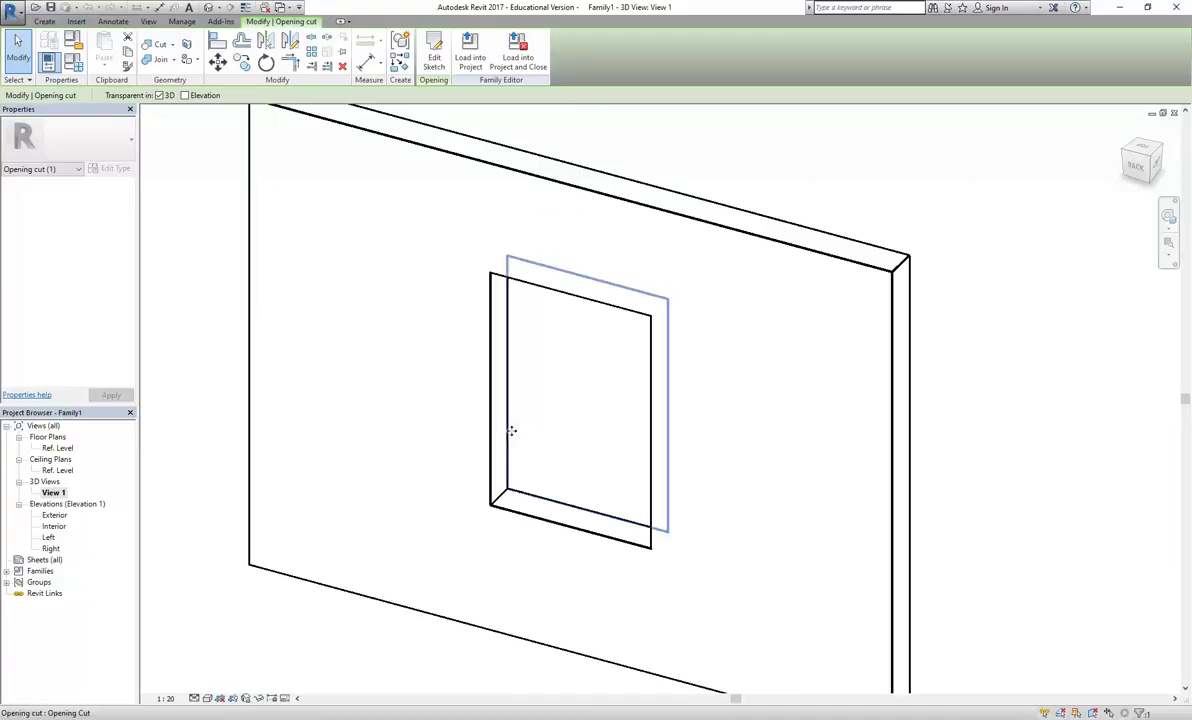
click(555, 434)
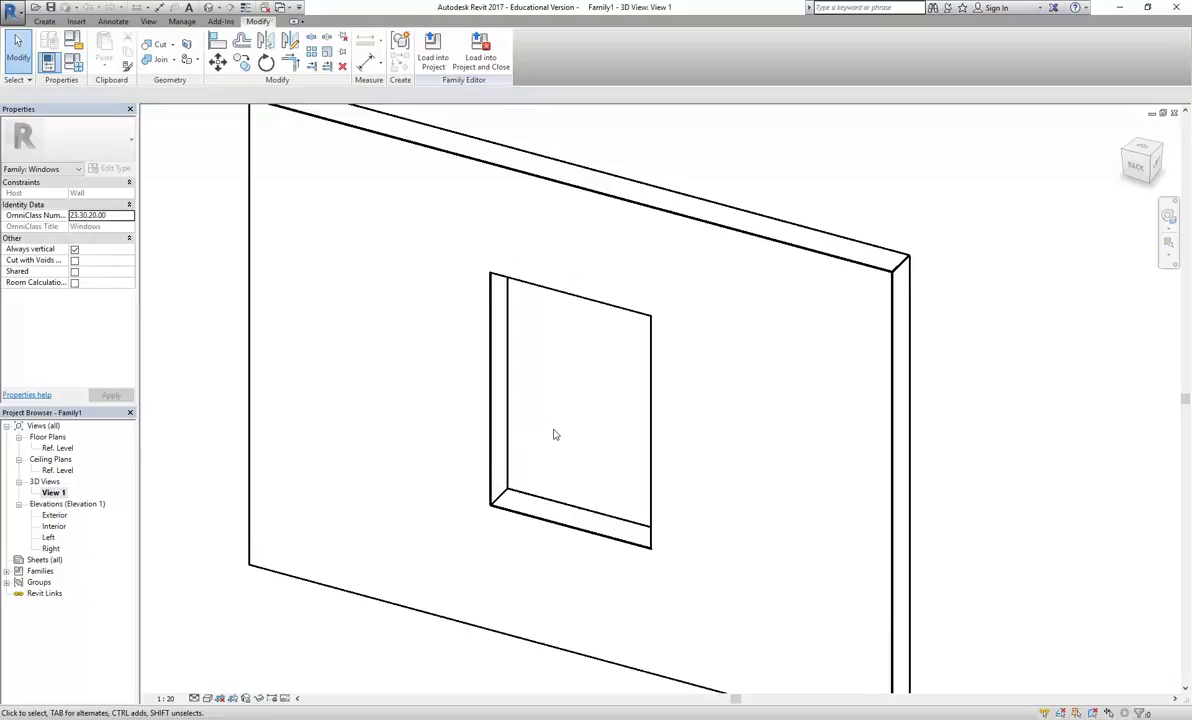
scroll(556, 458, up, 1)
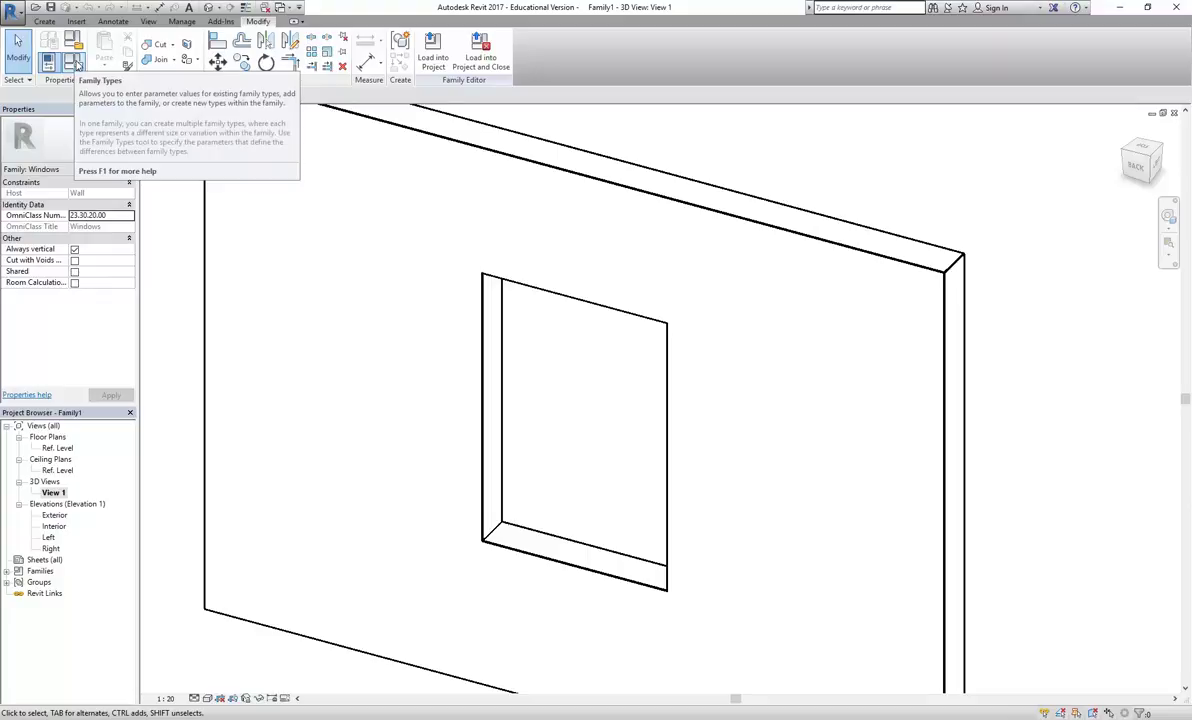
click(77, 64)
drag(558, 209, 419, 172)
drag(614, 494, 679, 550)
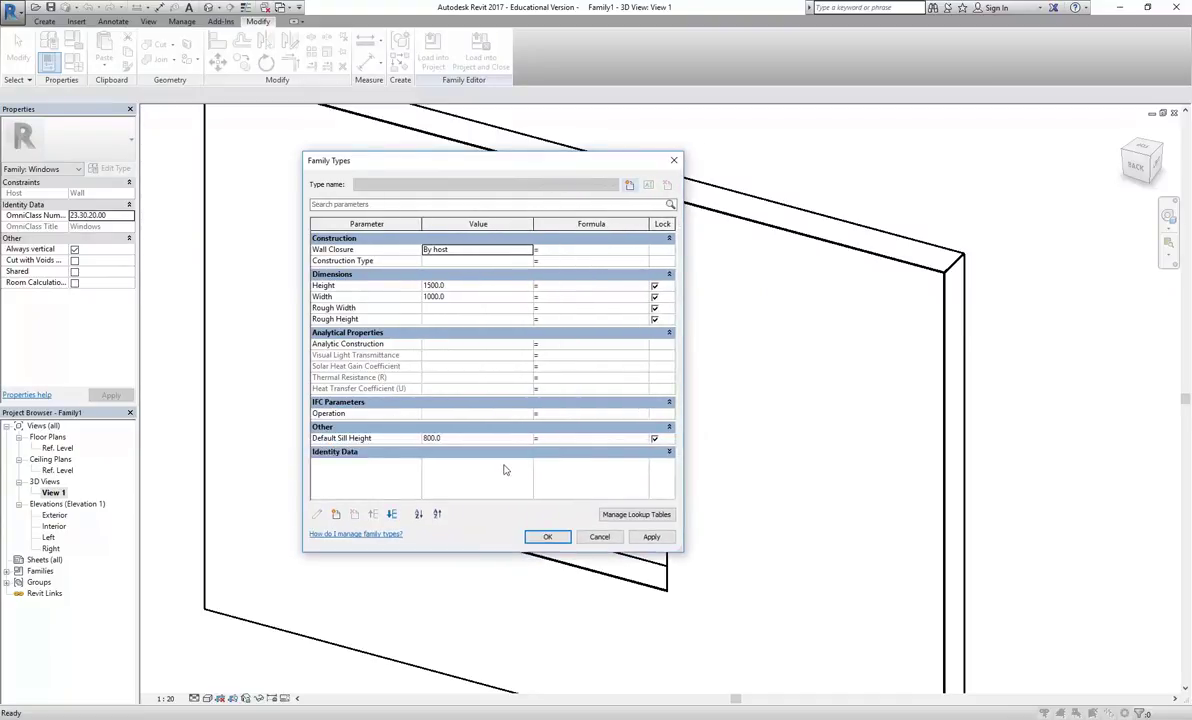
click(479, 440)
click(478, 440)
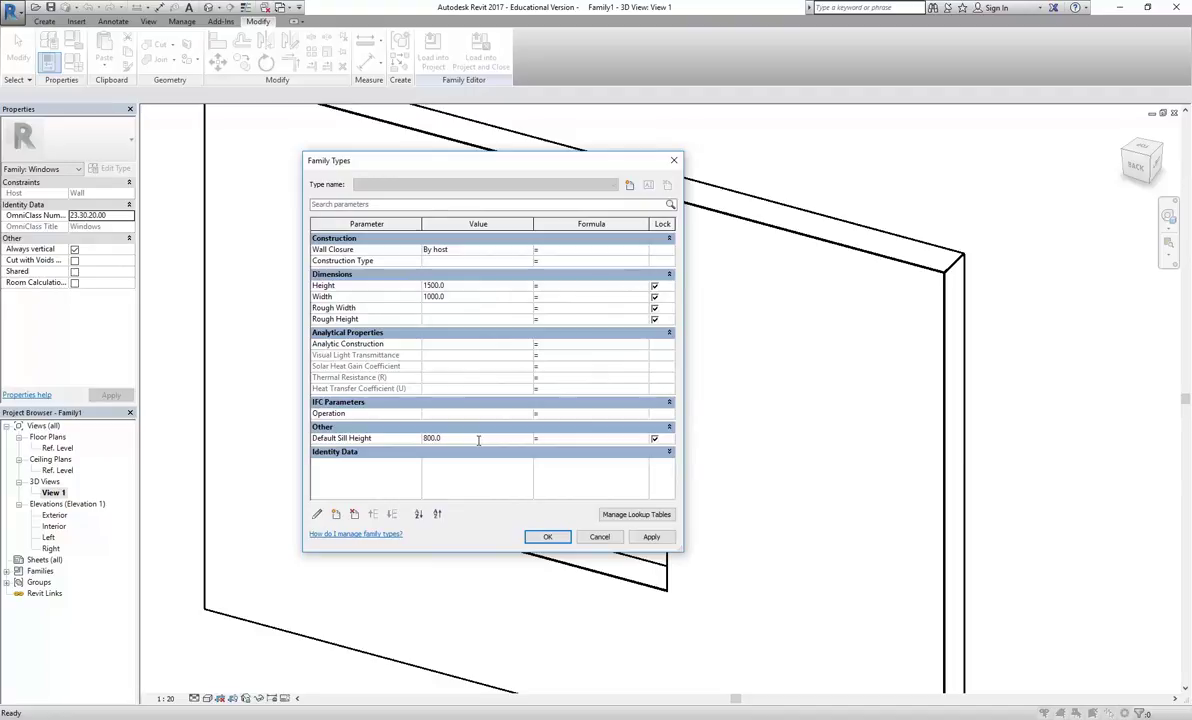
click(598, 538)
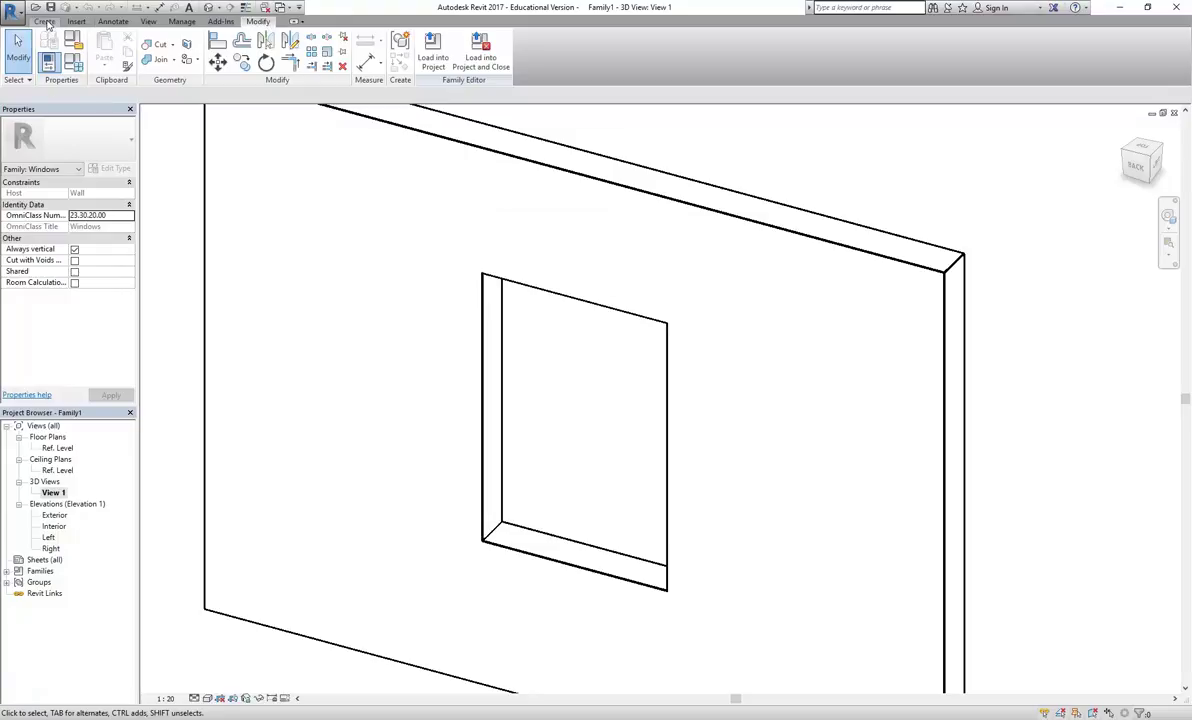
click(45, 21)
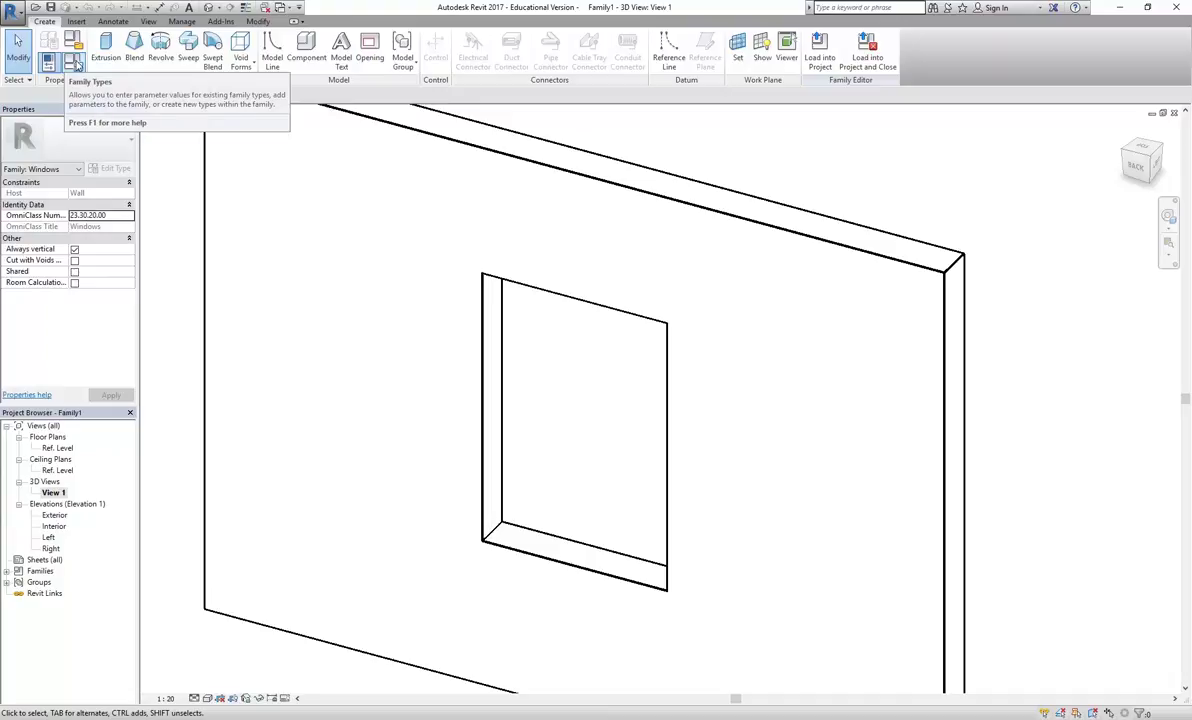
click(76, 64)
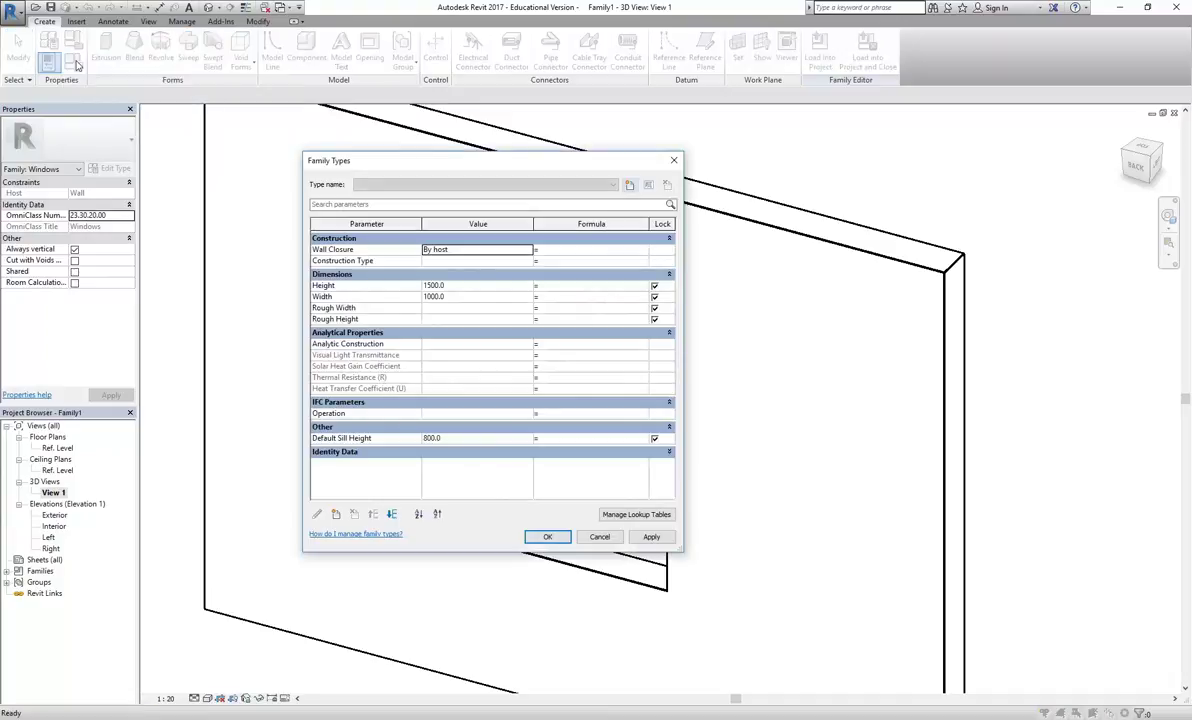
click(459, 296)
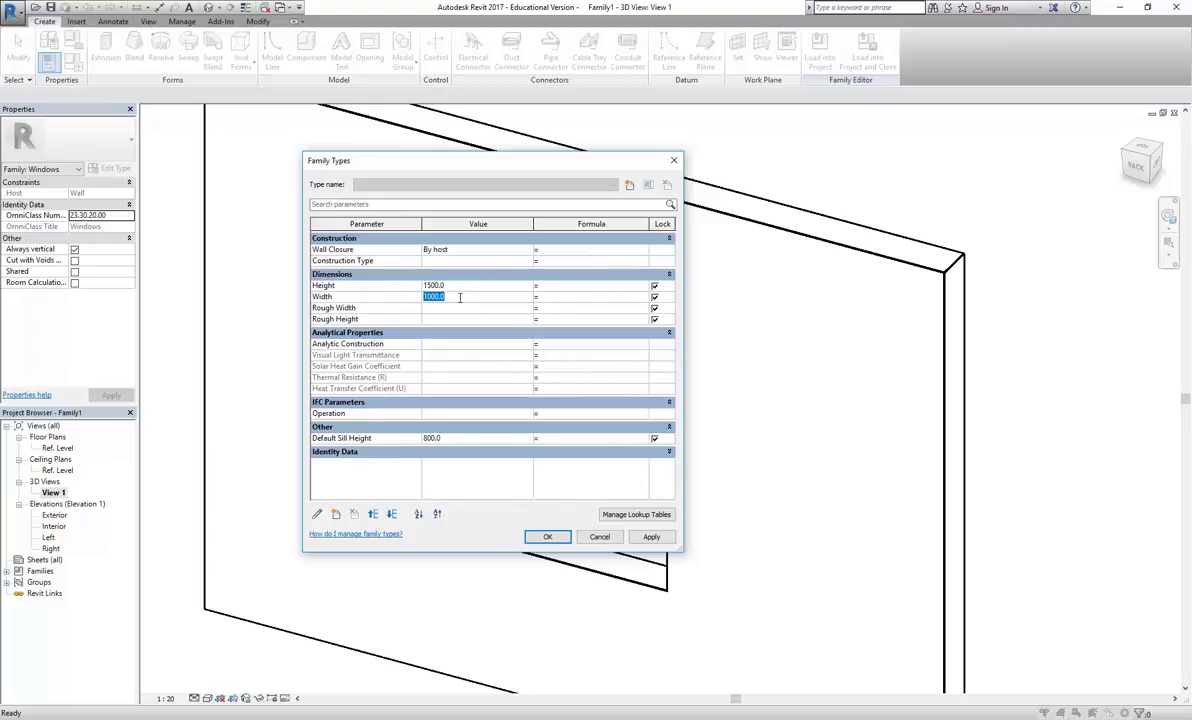
click(460, 286)
click(463, 298)
click(452, 438)
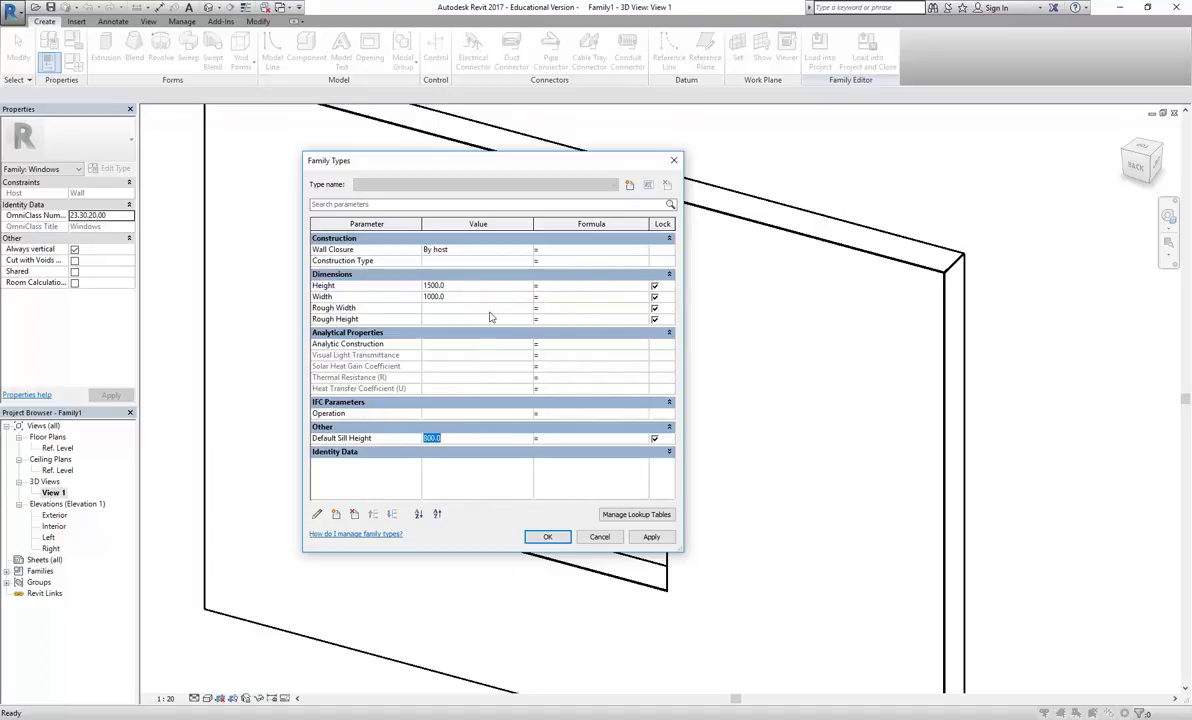
click(471, 285)
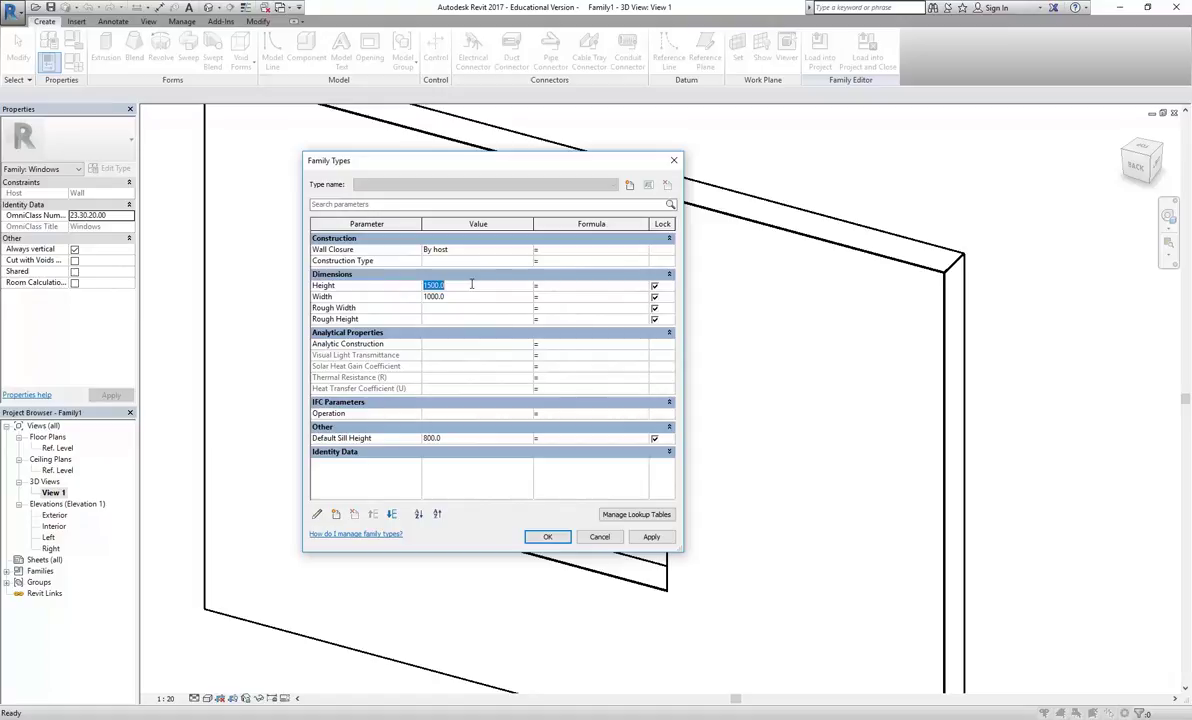
click(546, 539)
key(z)
key(f)
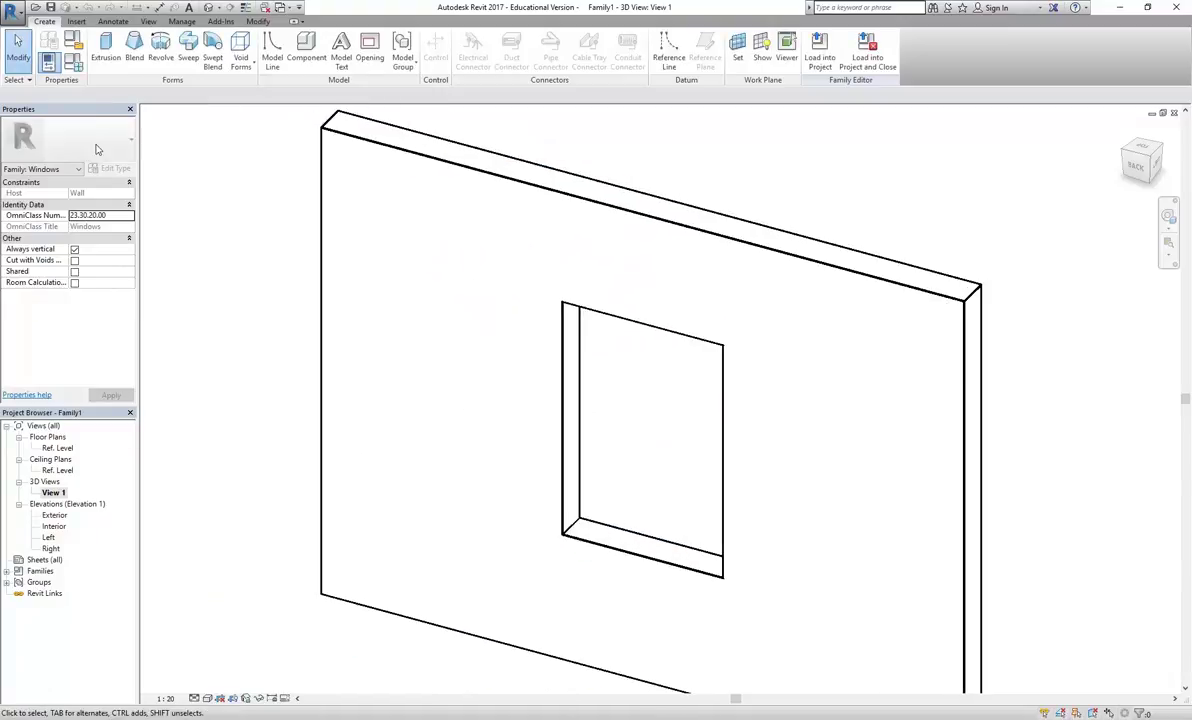
In Family Types, set the window Width to 1500 and apply it
click(73, 62)
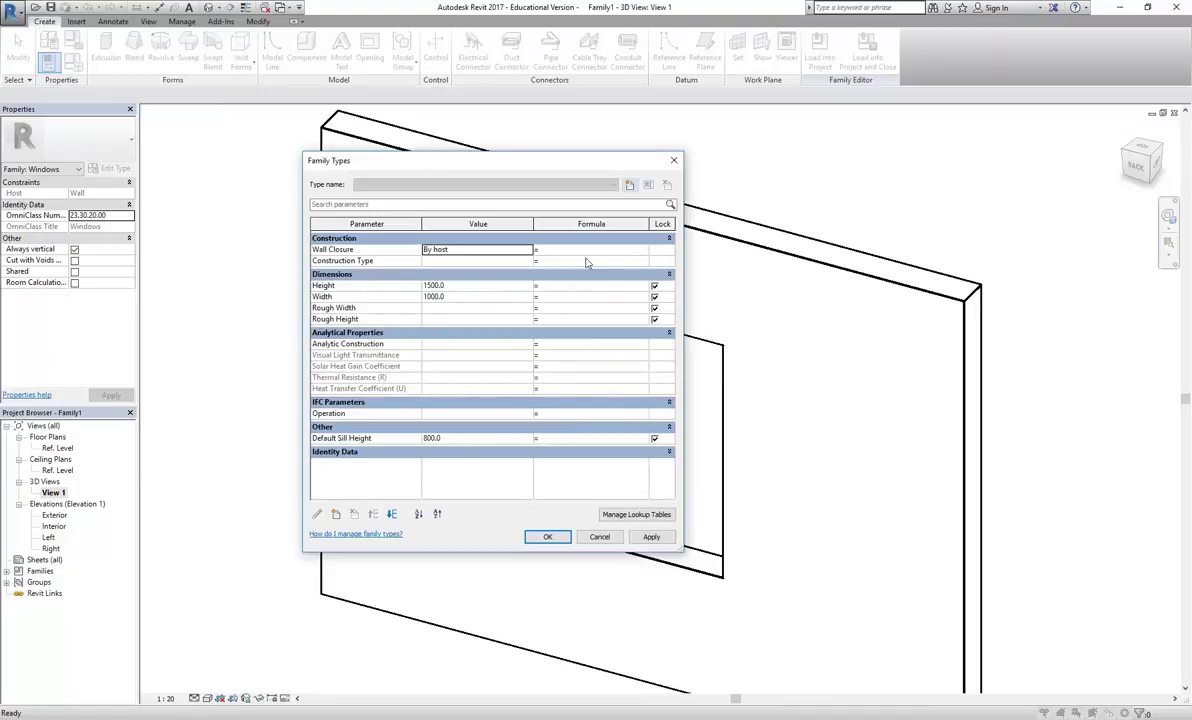
click(460, 440)
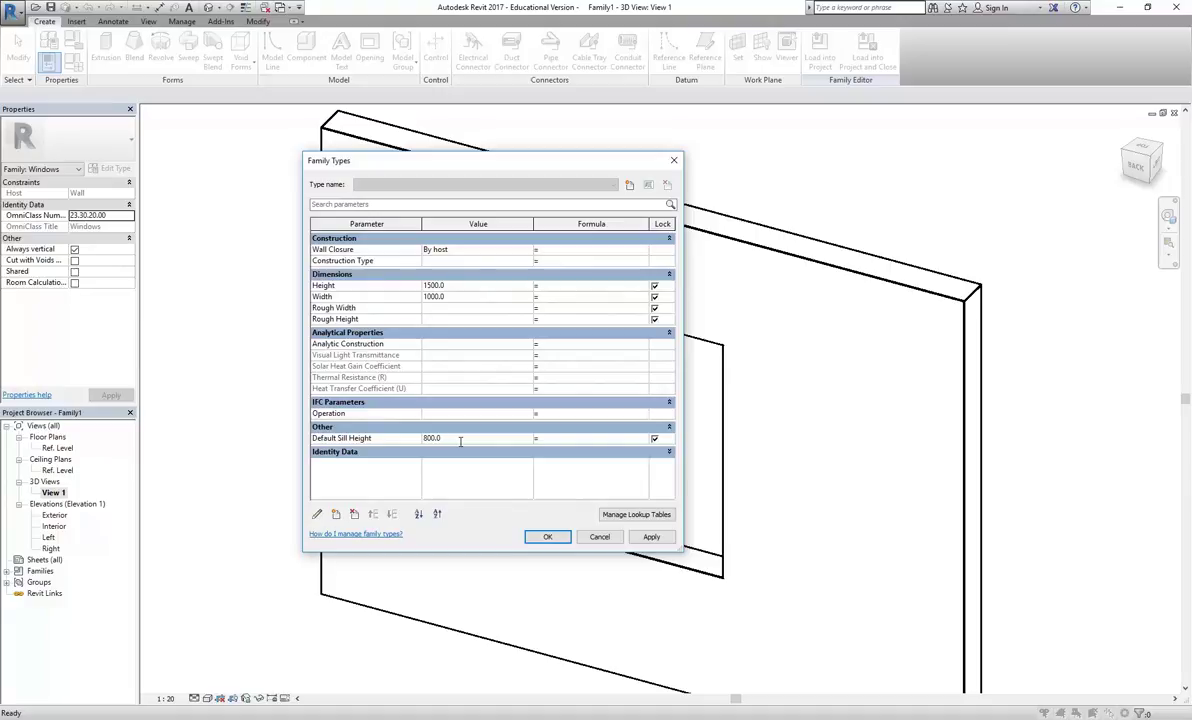
click(460, 441)
drag(498, 158, 309, 120)
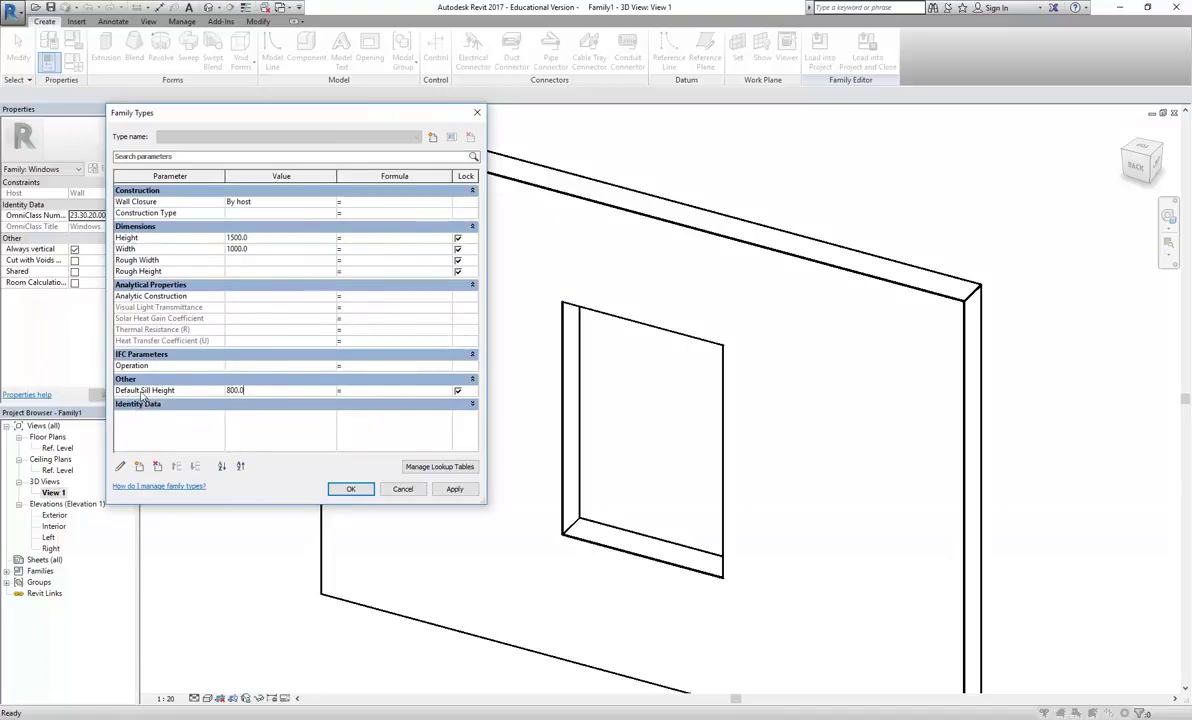
click(250, 238)
click(245, 249)
text(1)
click(452, 489)
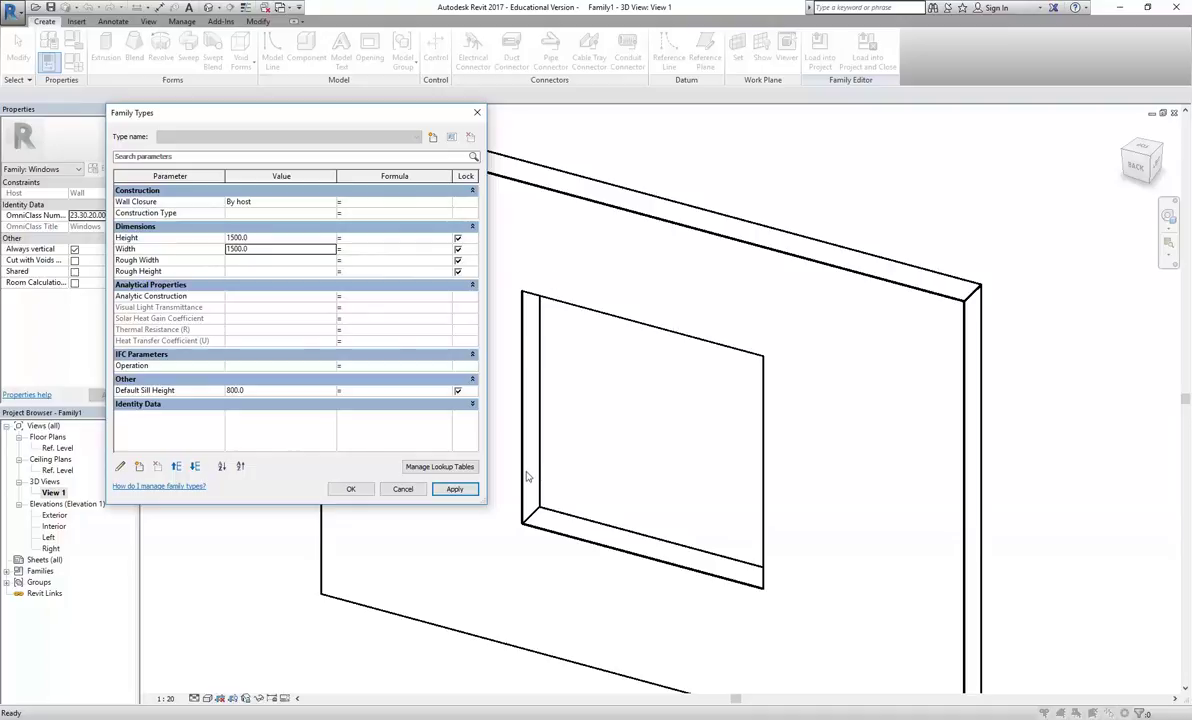
Set the Height to 1800, confirm Family Types, and return to Street View
click(260, 238)
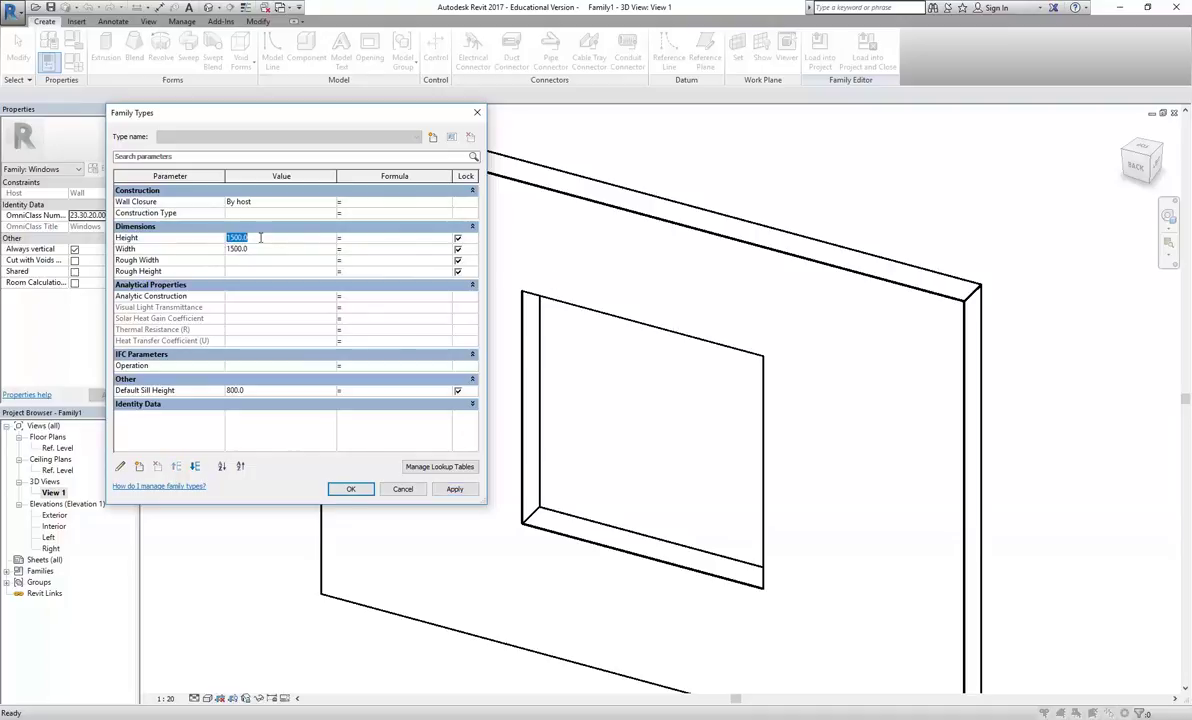
text(1800)
click(455, 488)
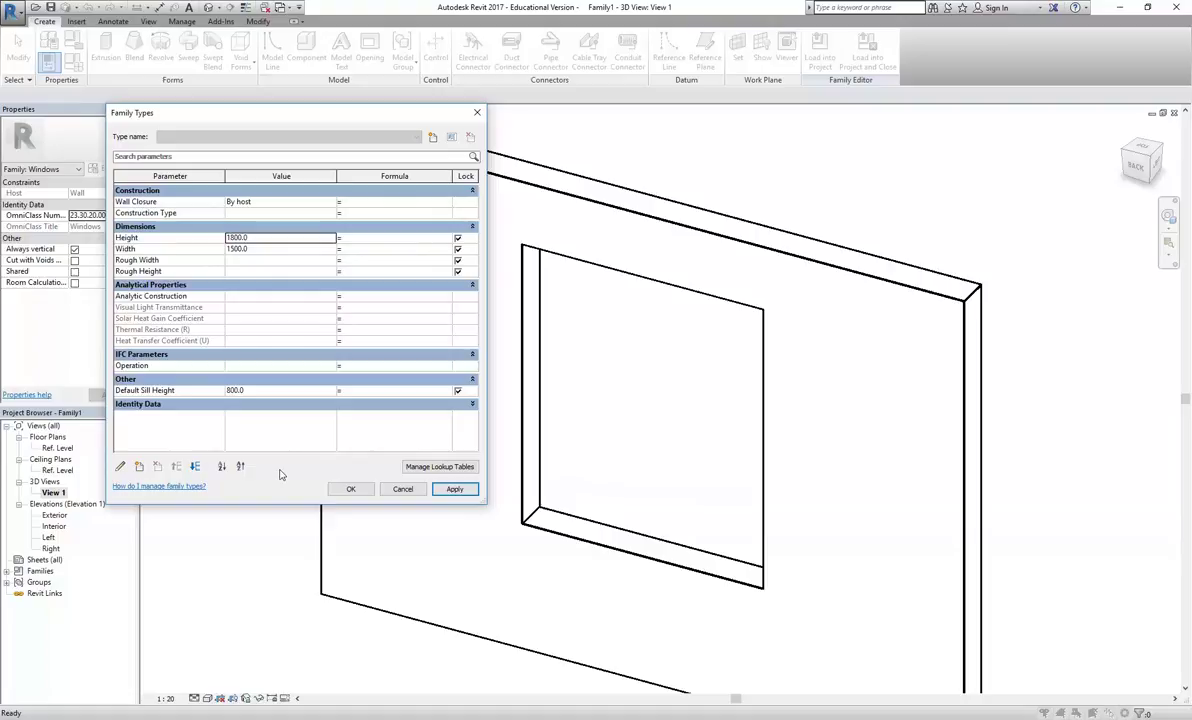
click(350, 488)
middle_drag(293, 483, 303, 530)
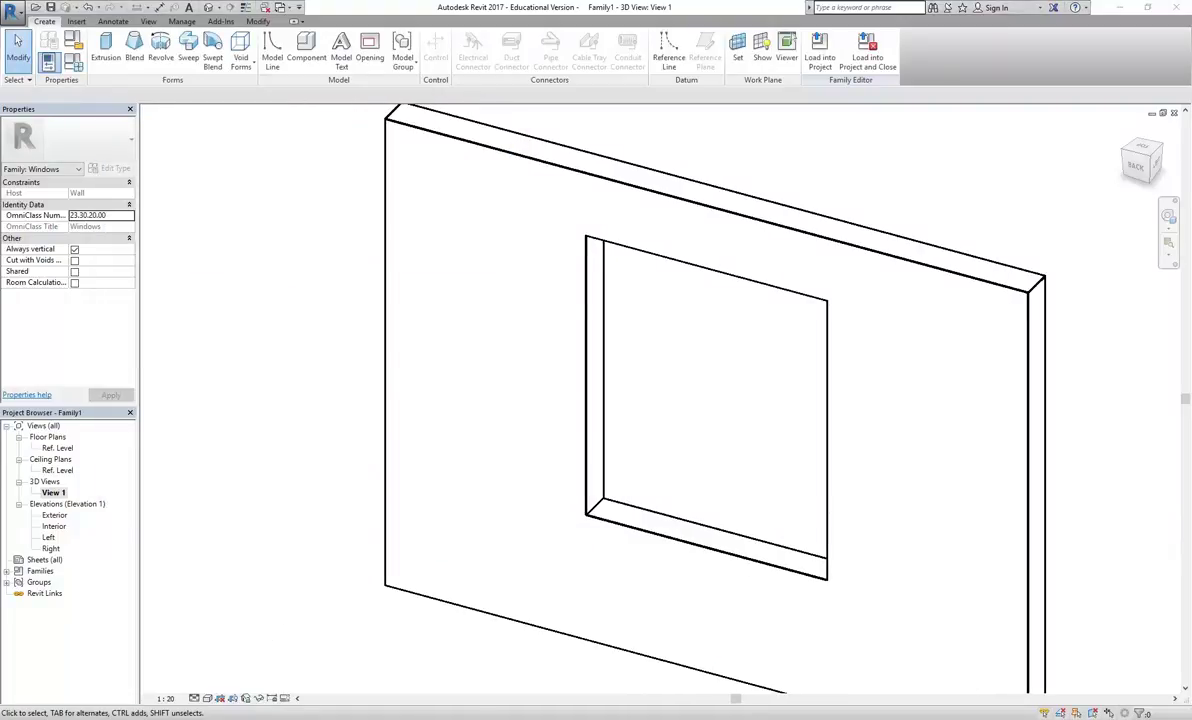
click(220, 680)
Compare the facade photo, then turn Street View to face the brick facade windows
drag(447, 420, 370, 364)
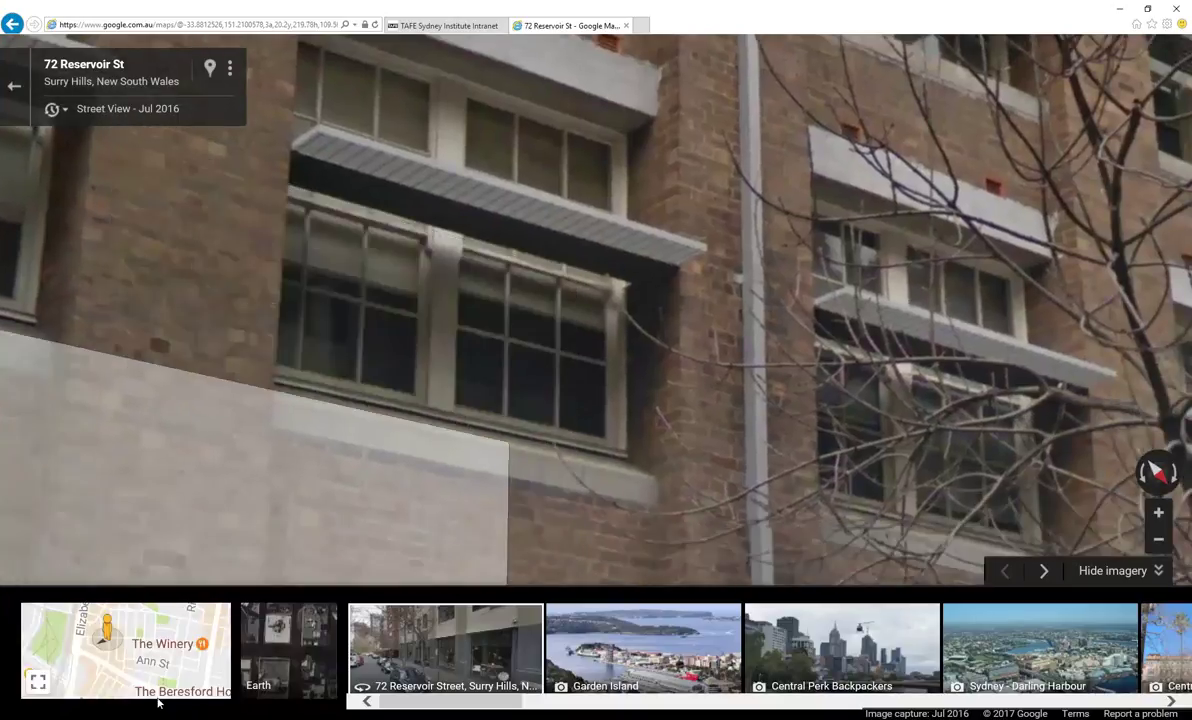
key(alt+Tab)
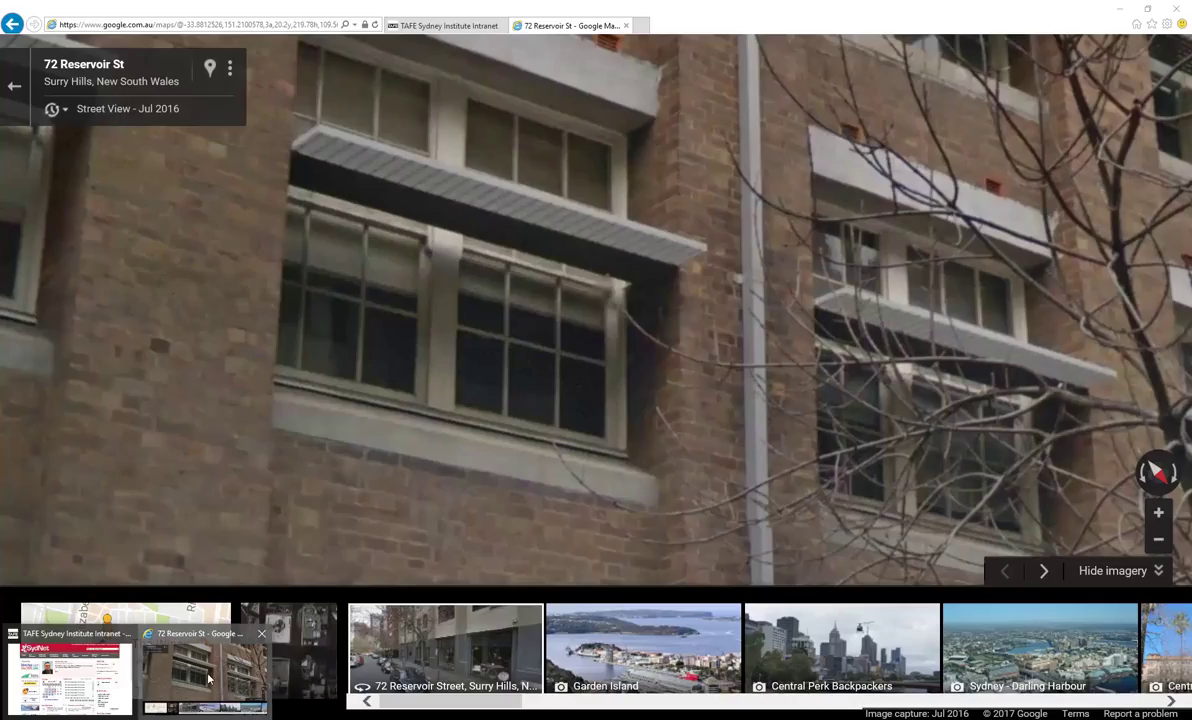
click(190, 630)
drag(748, 313, 505, 402)
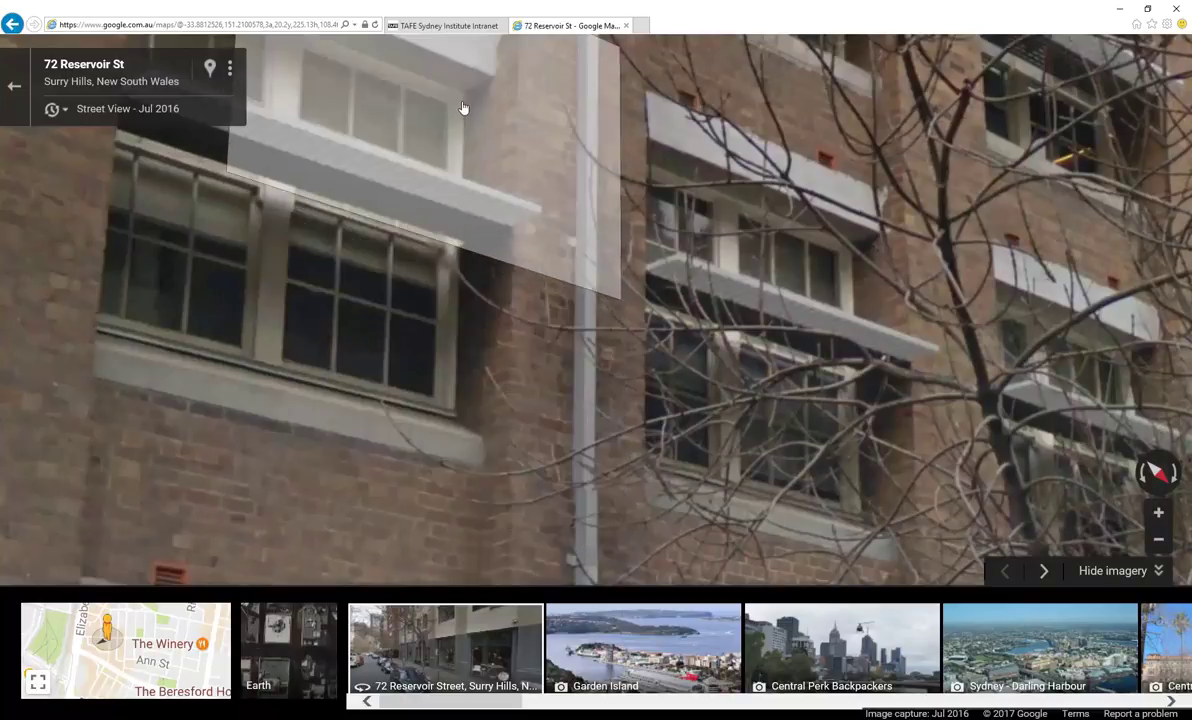
Compute 26 × 86 = 2,236 in Calculator, then move forward along Reservoir St
key(super)
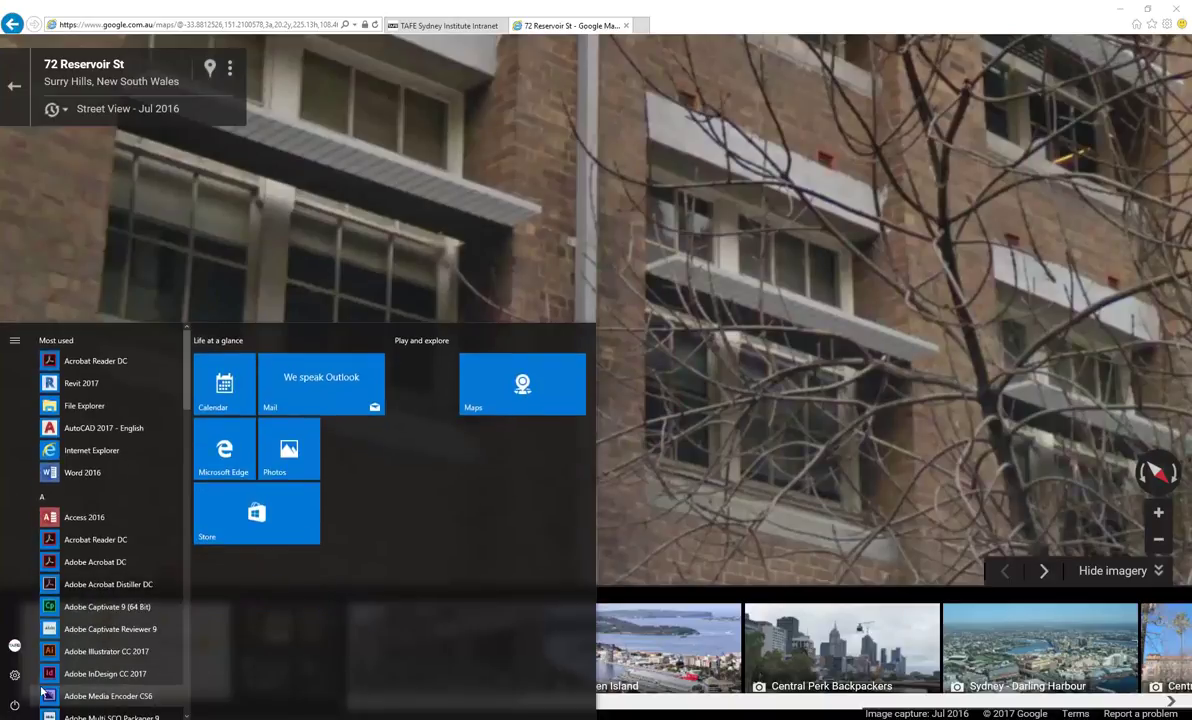
text(cal)
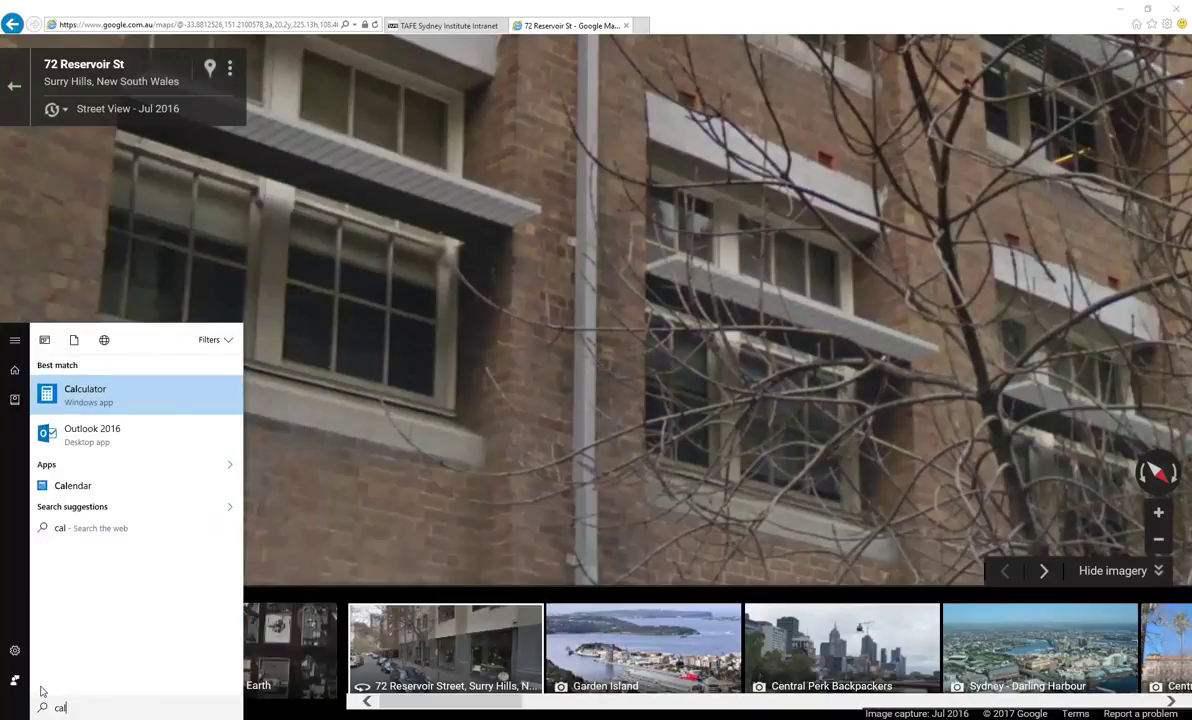
click(105, 393)
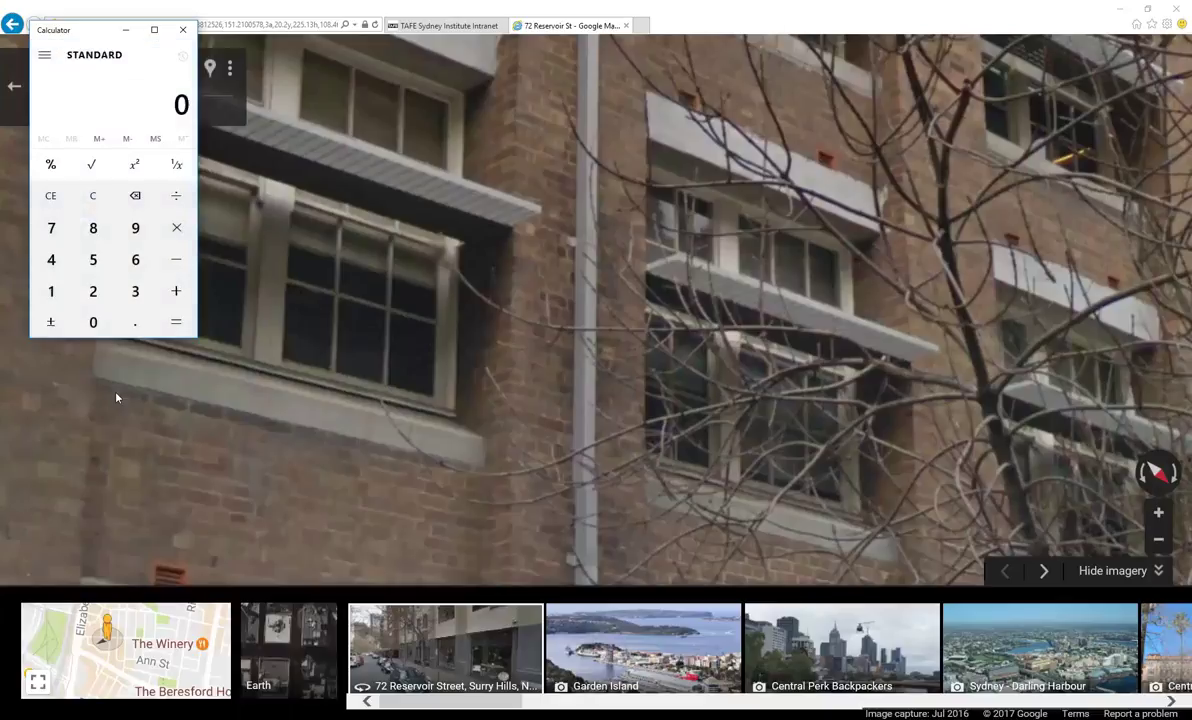
drag(78, 33, 337, 120)
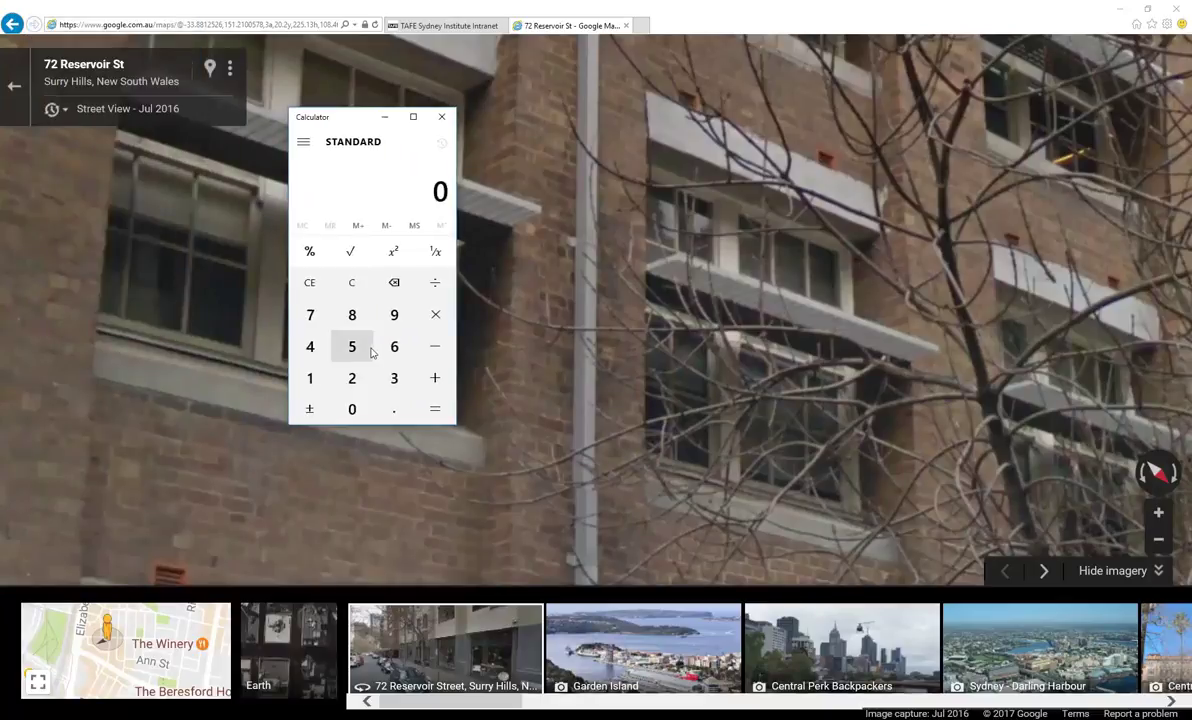
click(352, 377)
click(394, 346)
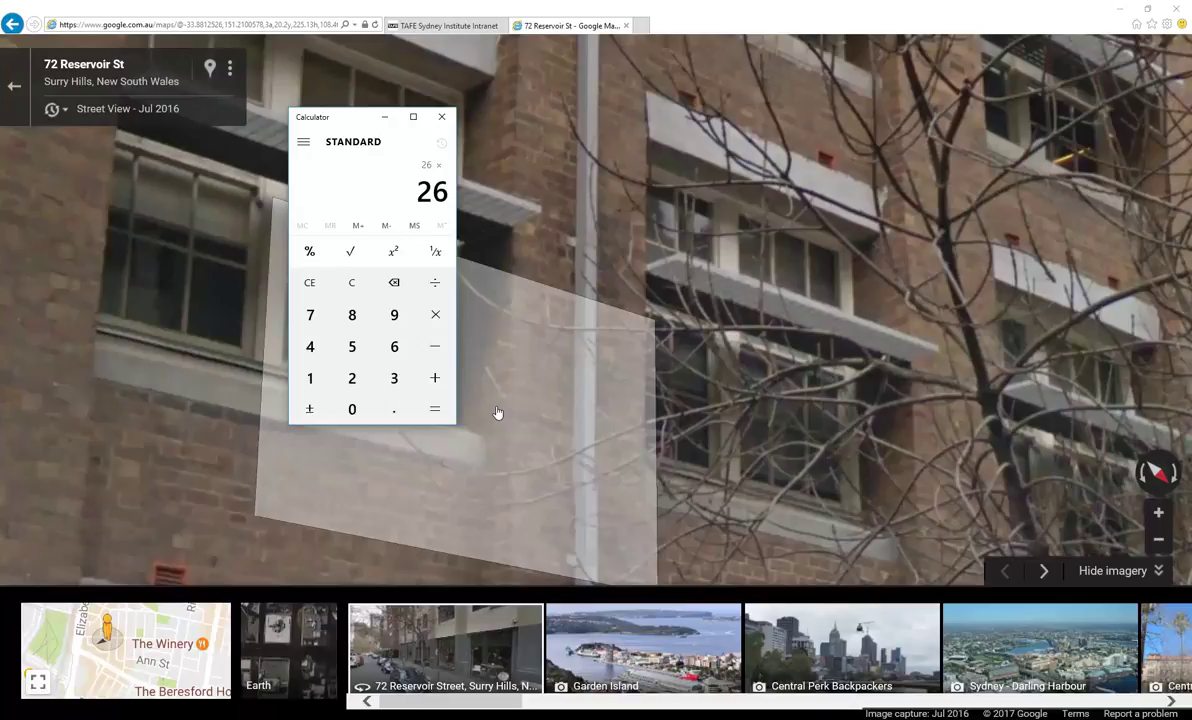
click(352, 315)
click(394, 346)
click(434, 412)
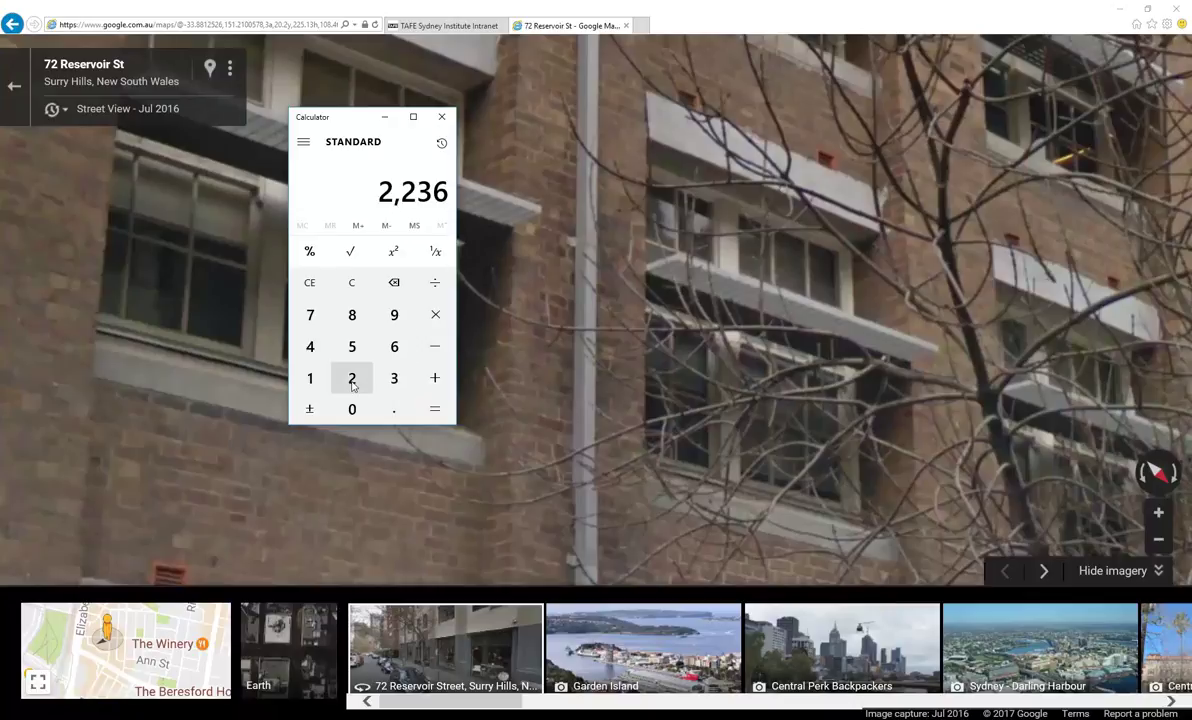
click(541, 381)
click(541, 381)
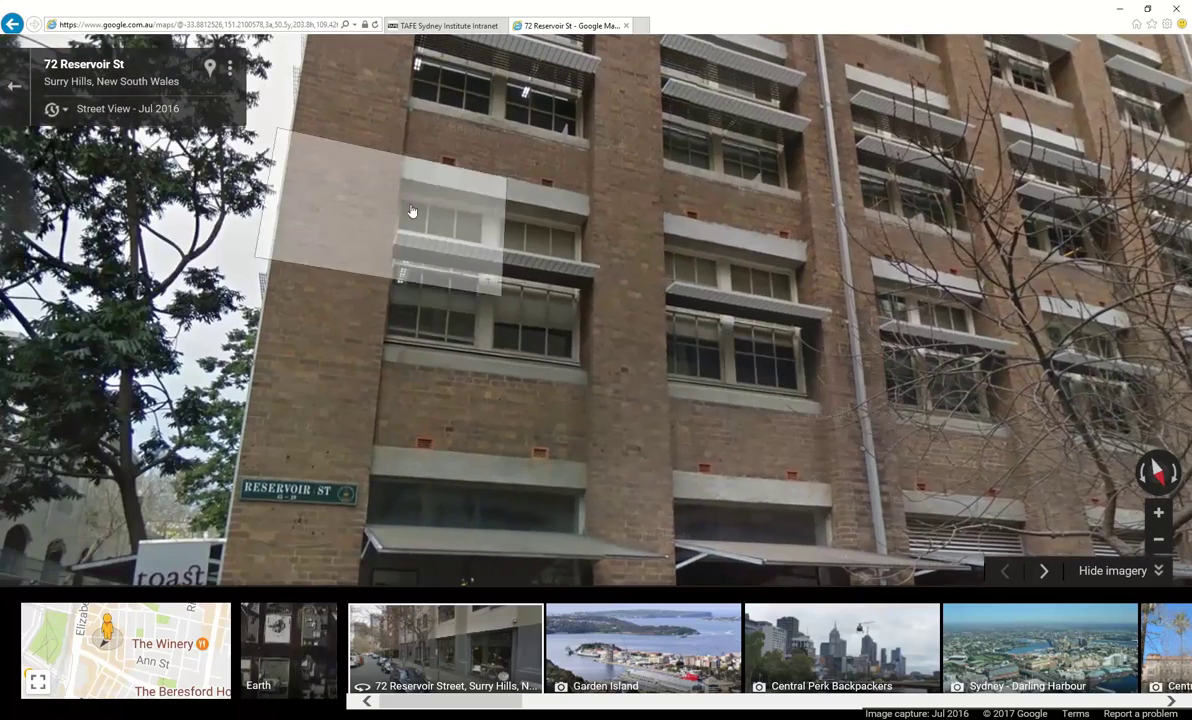
Zoom in on the facade and view the facade photo in Photo Viewer
click(800, 366)
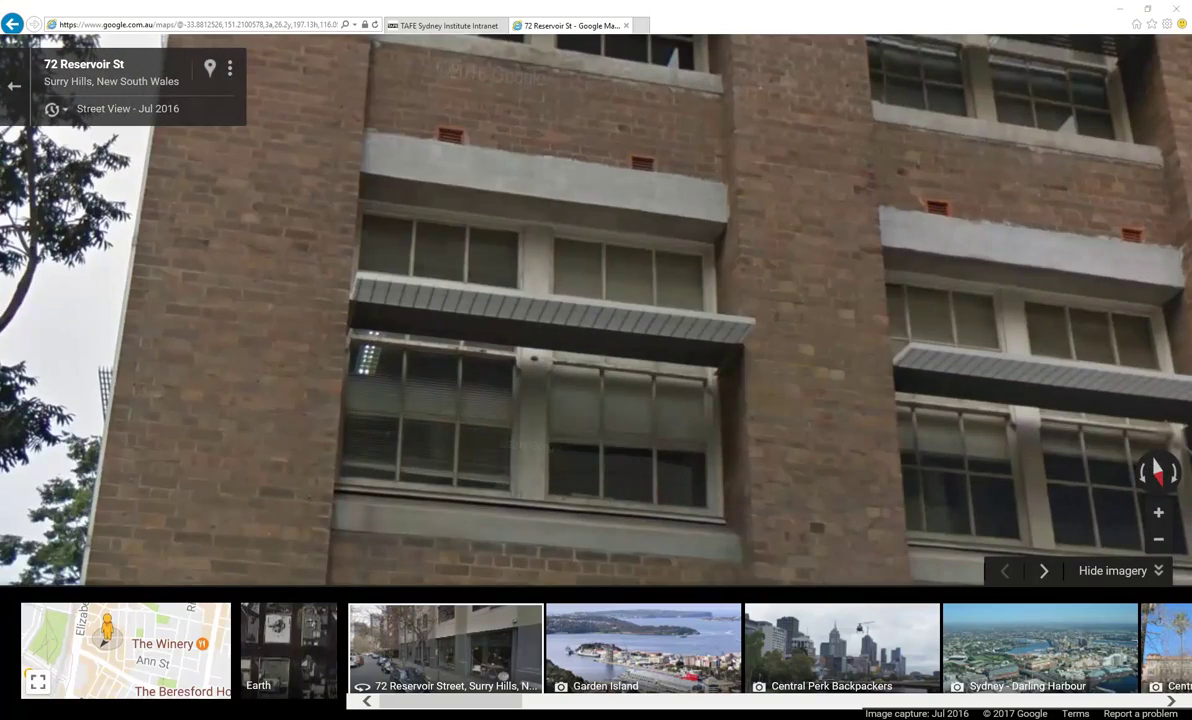
key(alt+Tab)
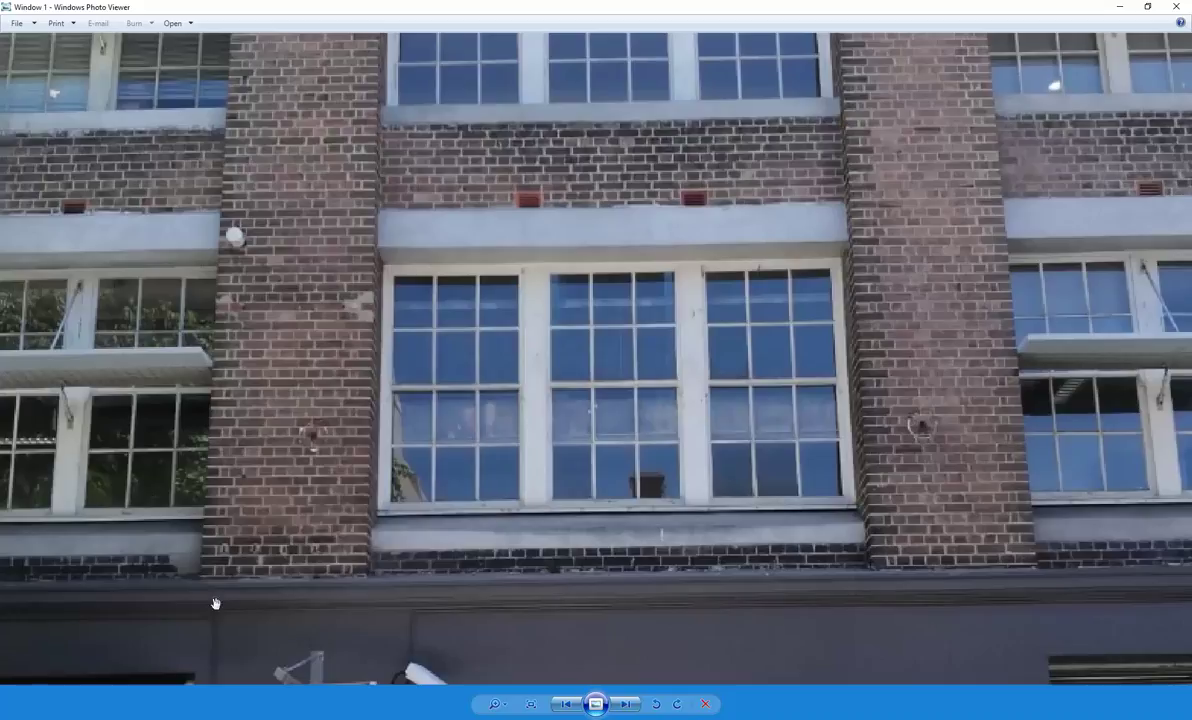
key(alt+Tab)
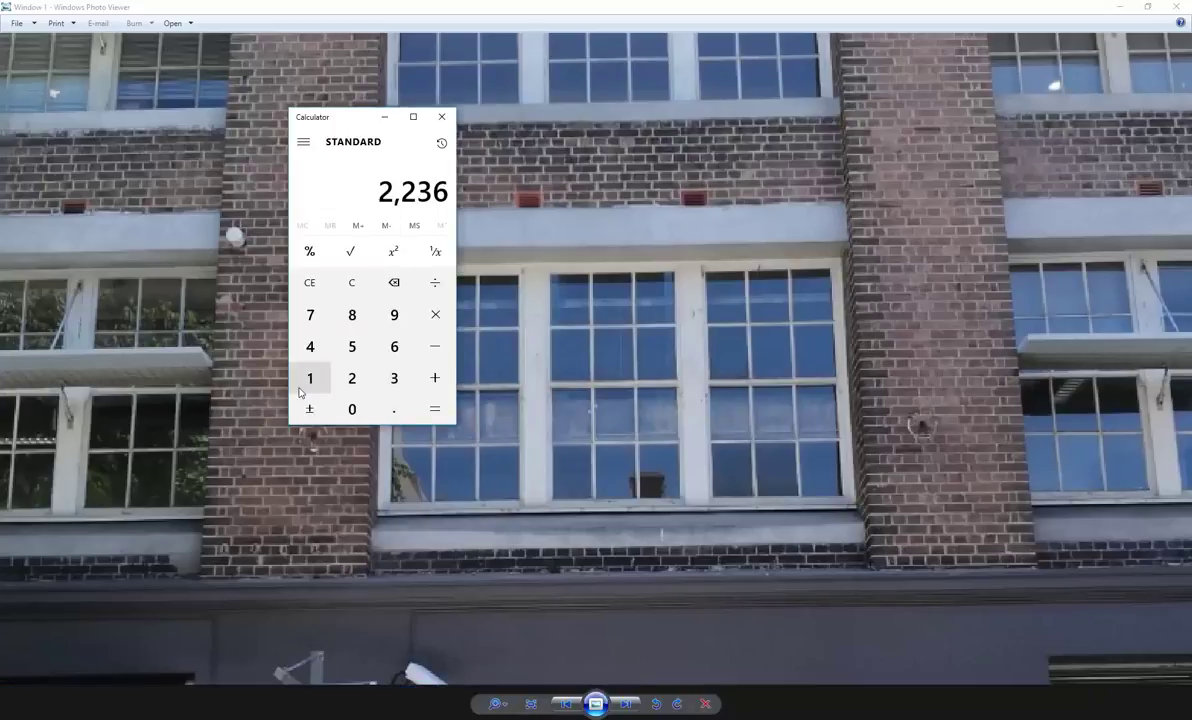
Clear Calculator and compute 16 × 240 = 3,840
click(351, 282)
click(310, 378)
click(394, 346)
click(435, 315)
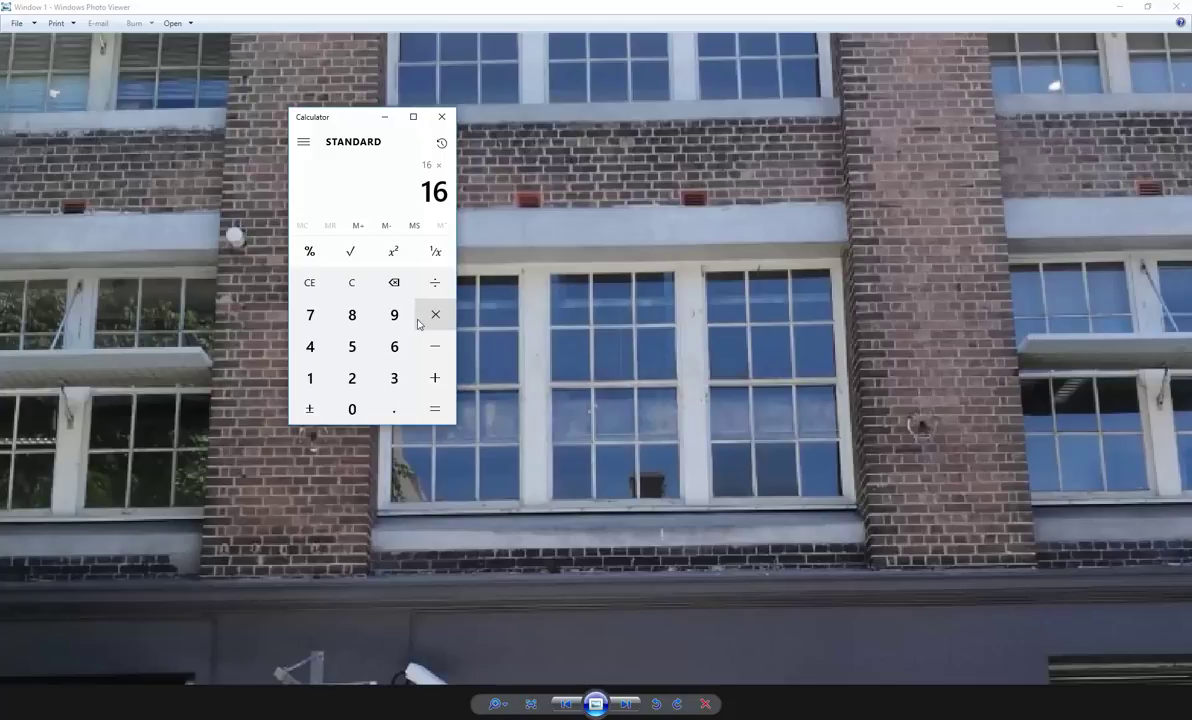
click(352, 378)
click(310, 346)
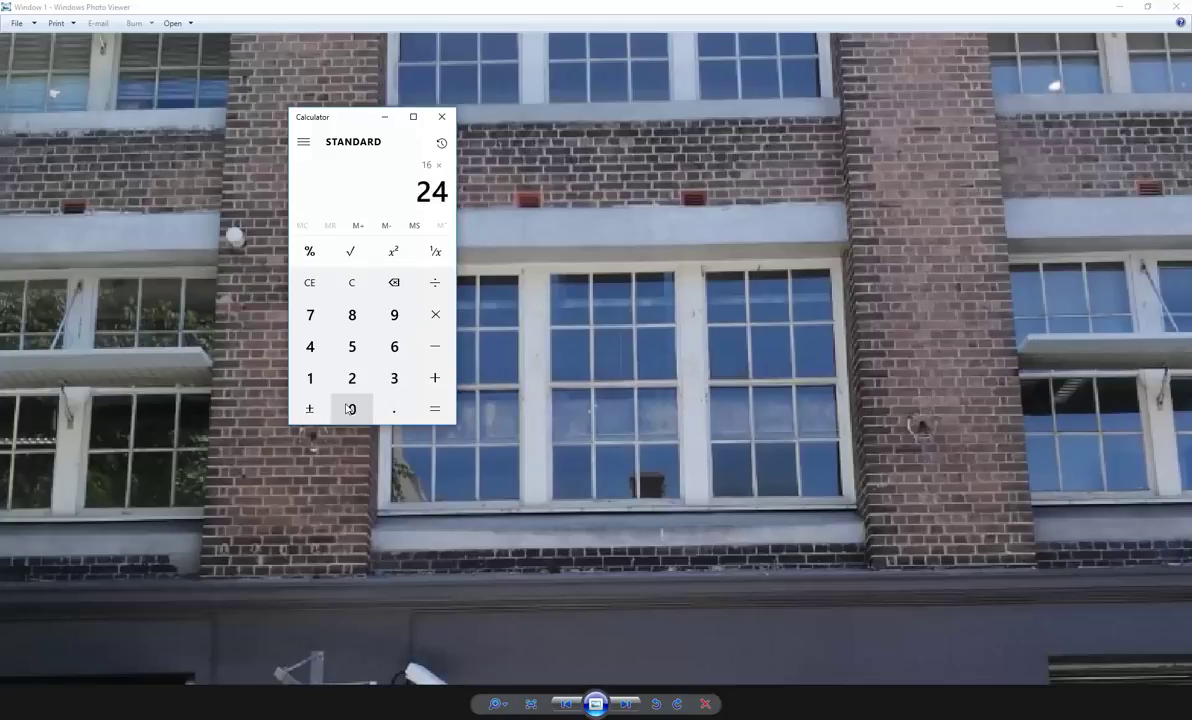
click(352, 409)
click(433, 408)
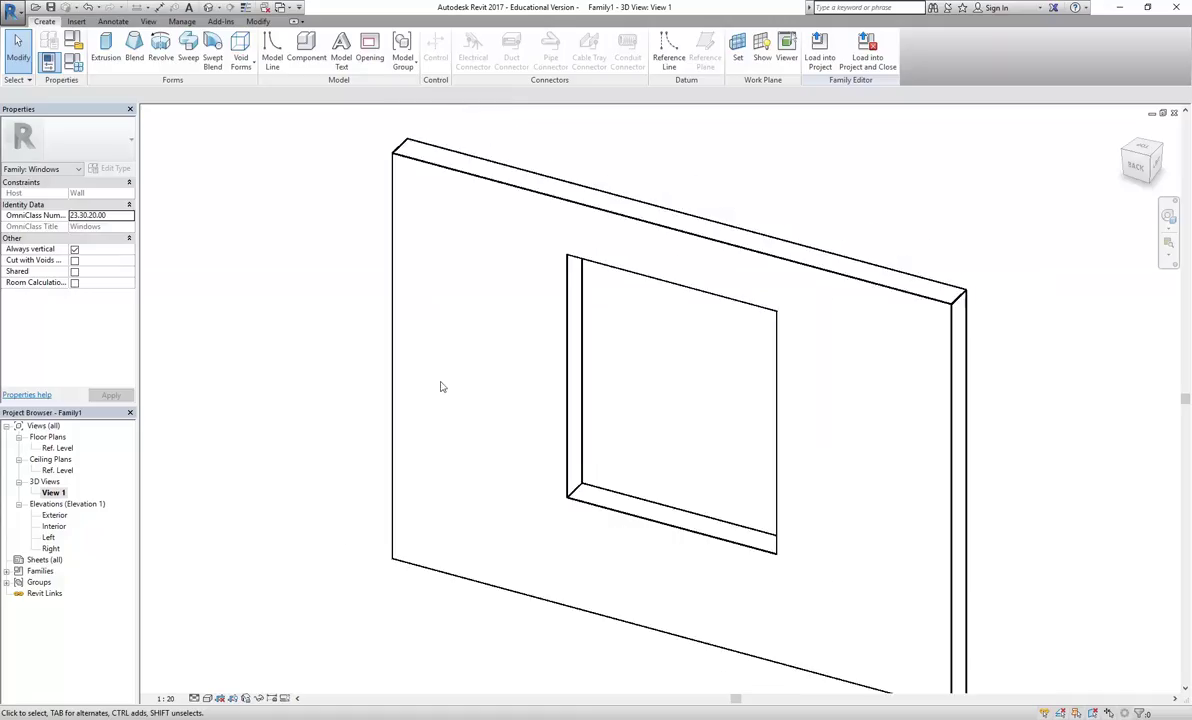
Set the window Height to 2200 and Width to 3800 in Family Types and apply
shift+middle_drag(439, 386, 400, 408)
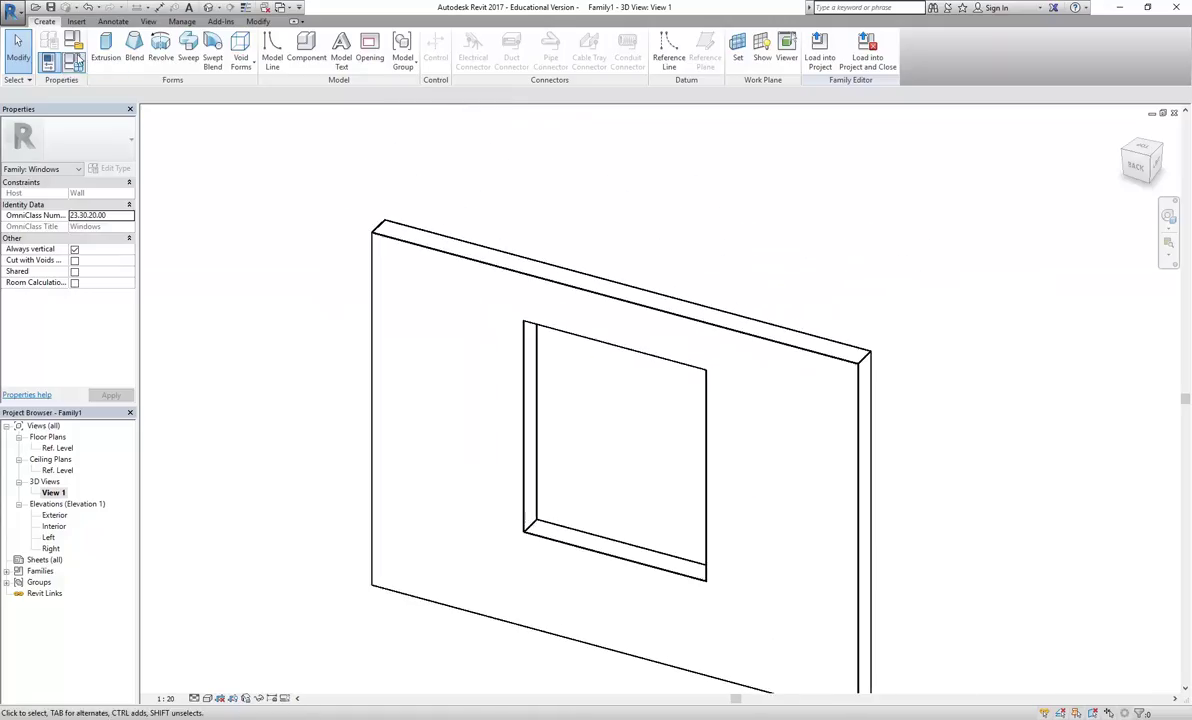
click(75, 62)
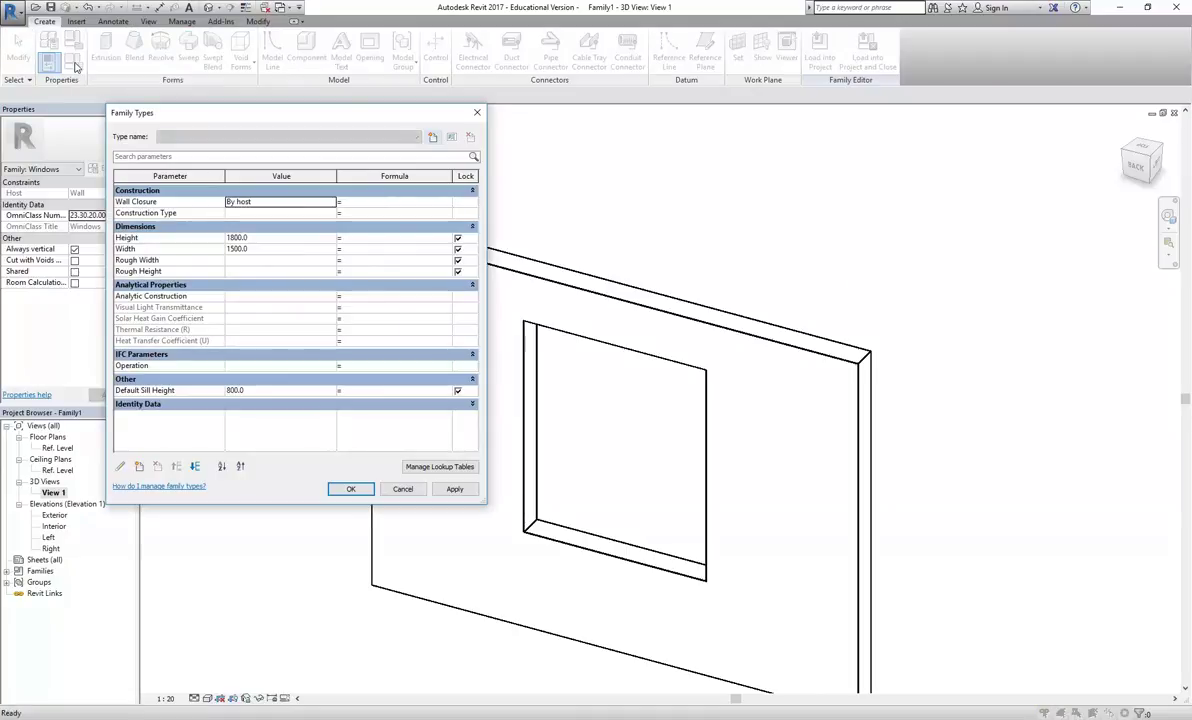
click(277, 238)
text(2)
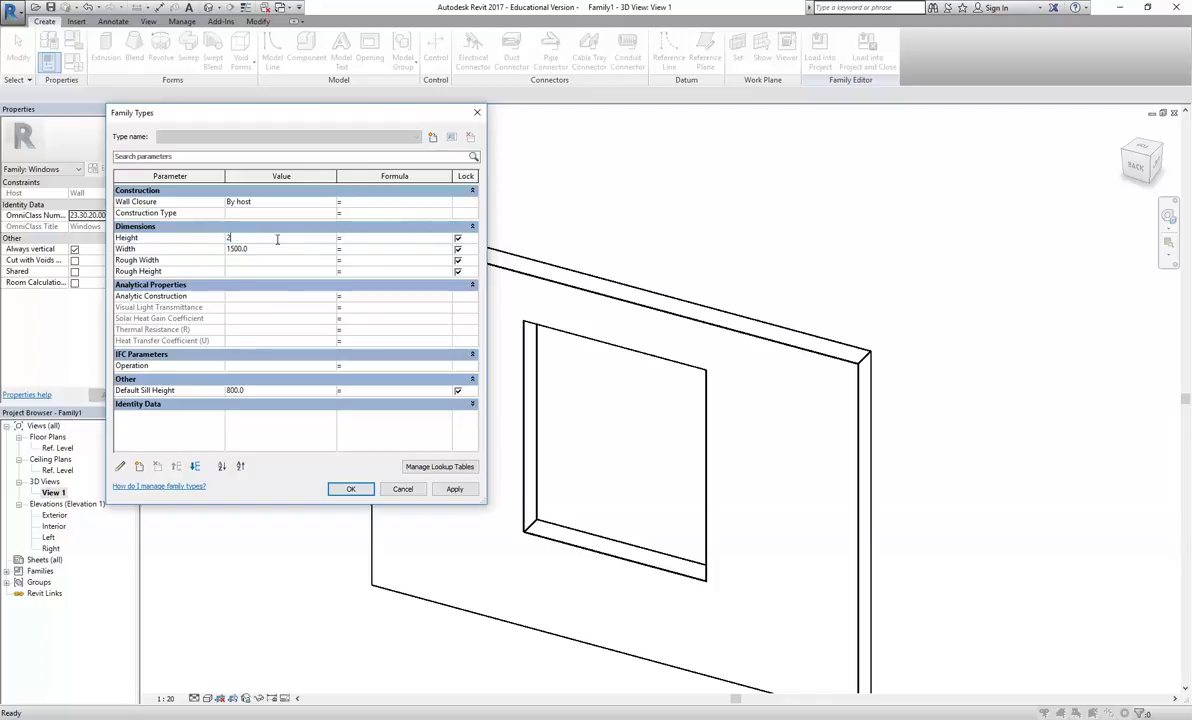
text(00)
text(00)
key(Tab)
click(243, 656)
text(38)
click(456, 489)
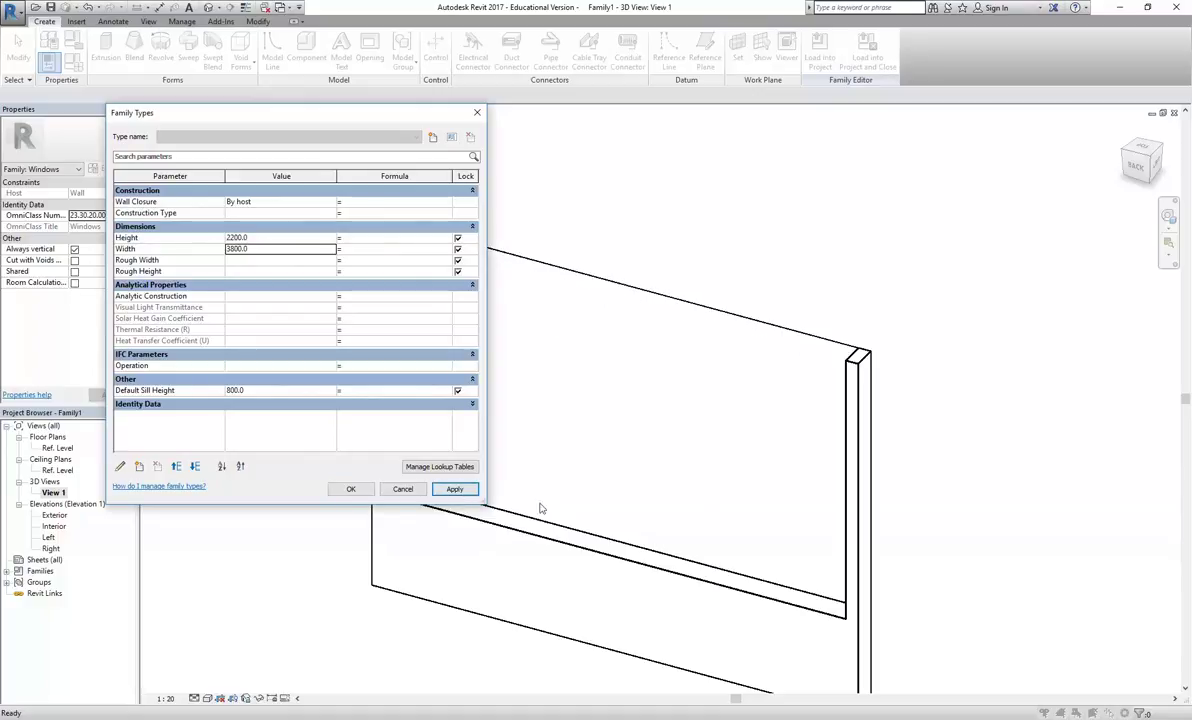
scroll(590, 370, down, 4)
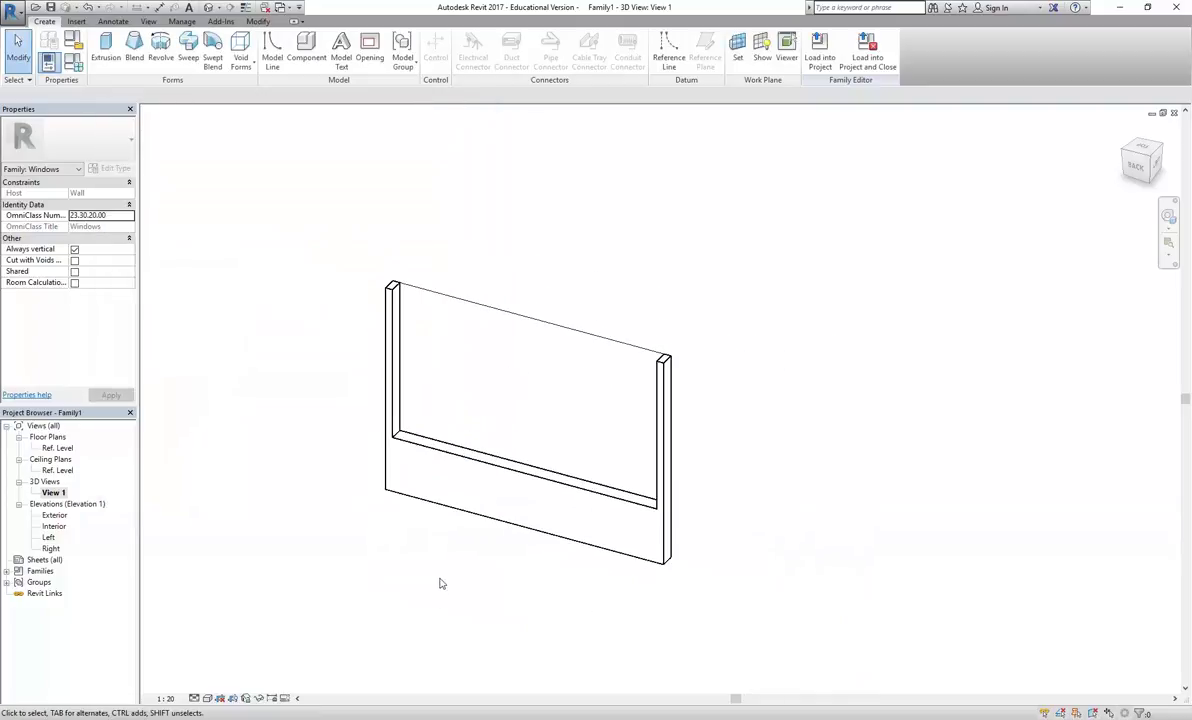
Stretch both wall ends out to 5400 length and raise the wall top
click(540, 541)
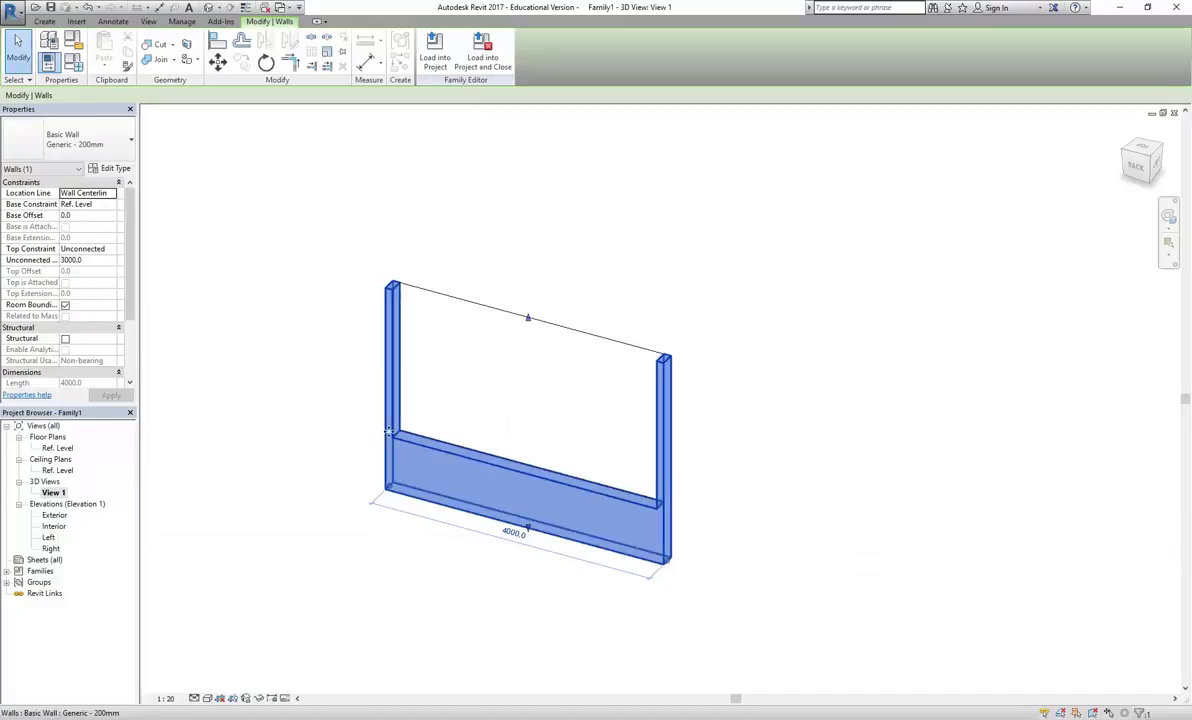
drag(668, 562, 720, 572)
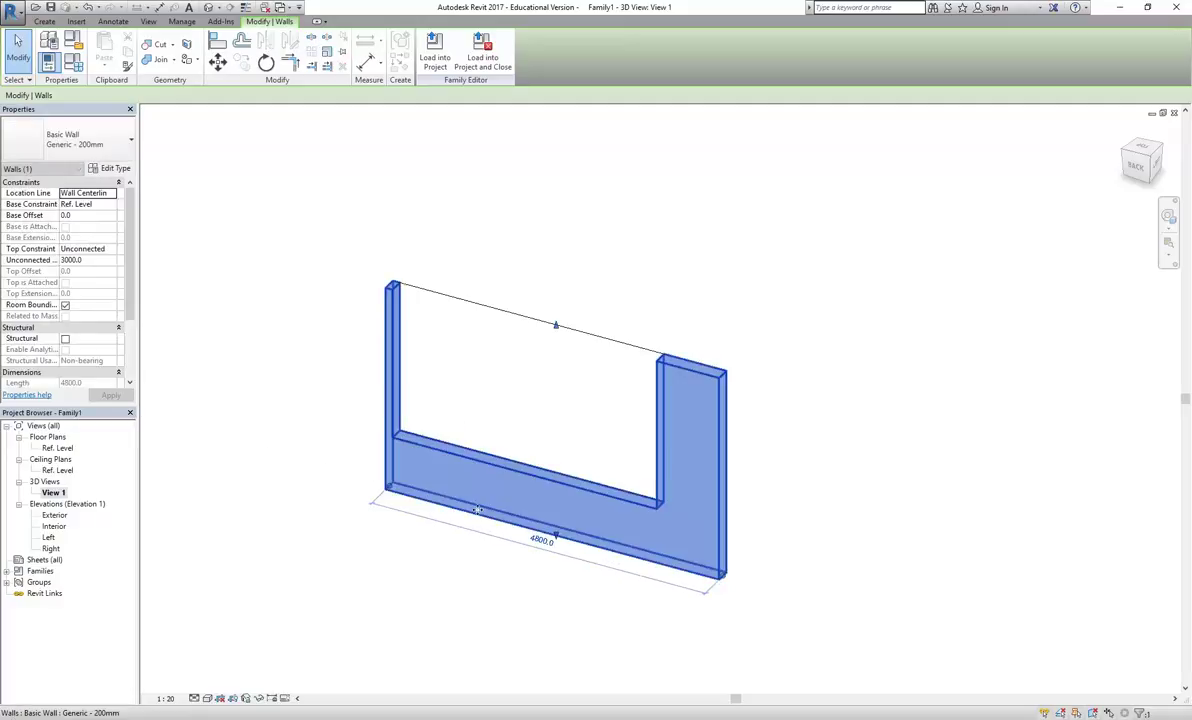
drag(384, 489, 346, 482)
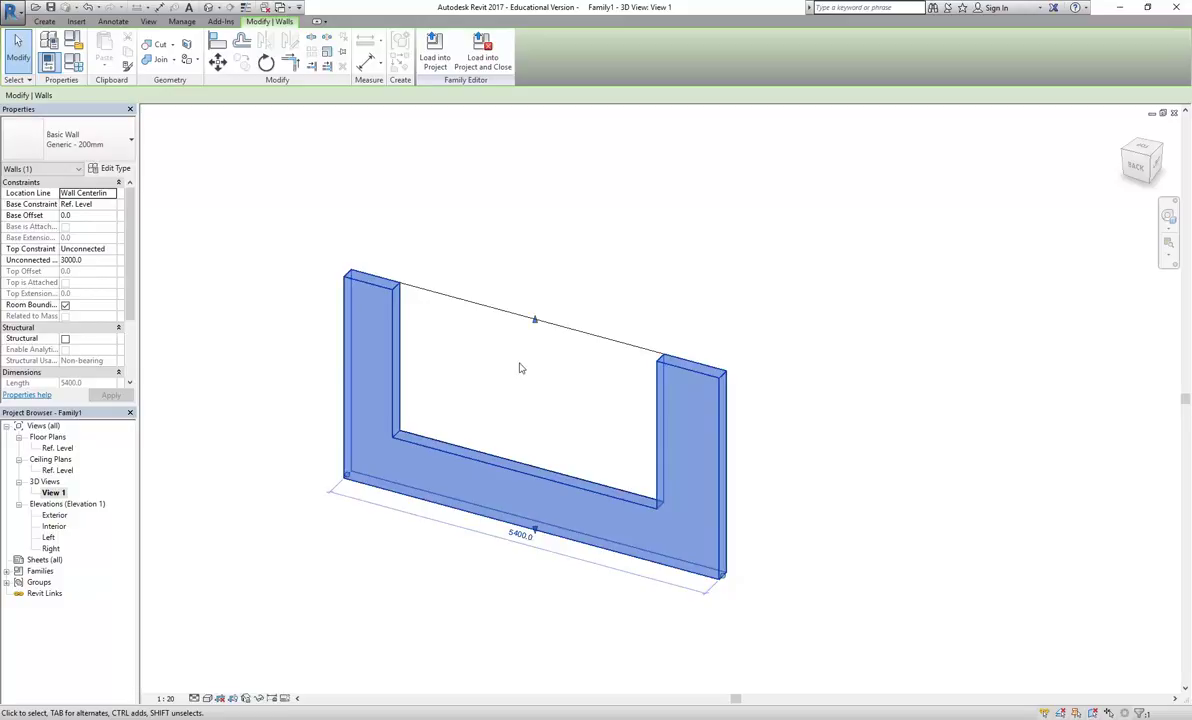
drag(534, 321, 532, 268)
click(258, 253)
scroll(560, 395, up, 2)
middle_drag(535, 410, 528, 432)
scroll(528, 432, up, 2)
scroll(495, 460, down, 2)
Lower the wall top to about 4000 high, then orbit and pan the model
click(555, 253)
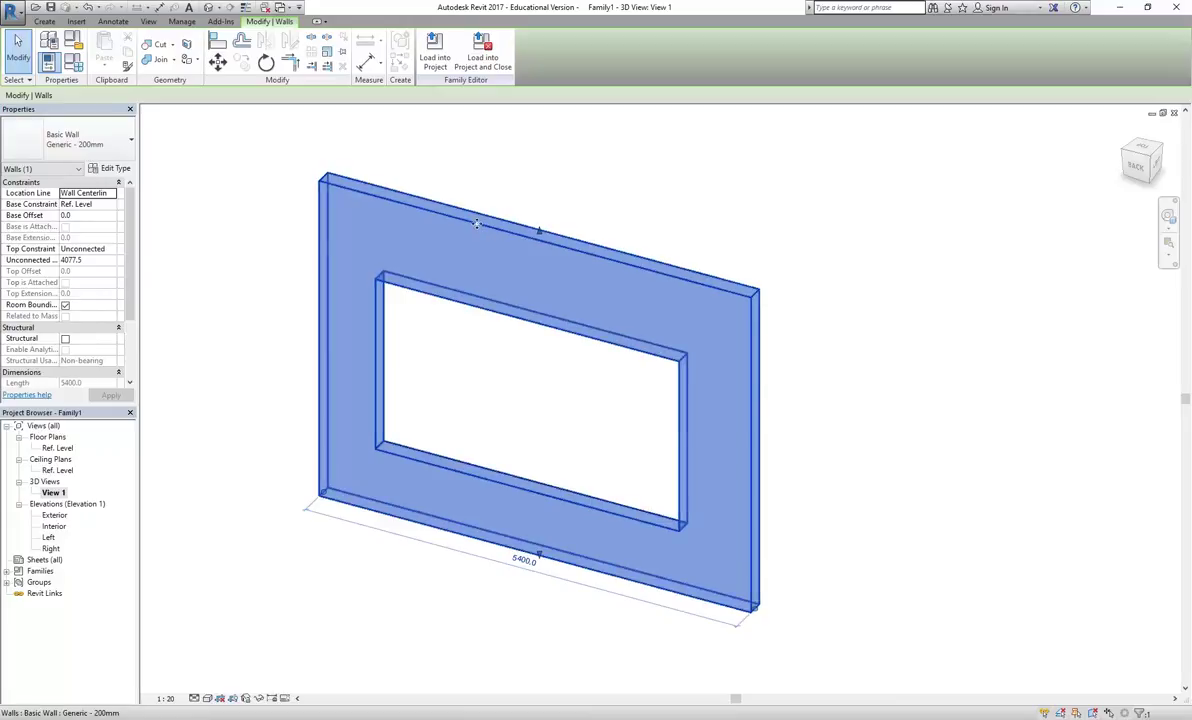
drag(539, 232, 540, 262)
click(553, 406)
shift+middle_drag(553, 406, 421, 406)
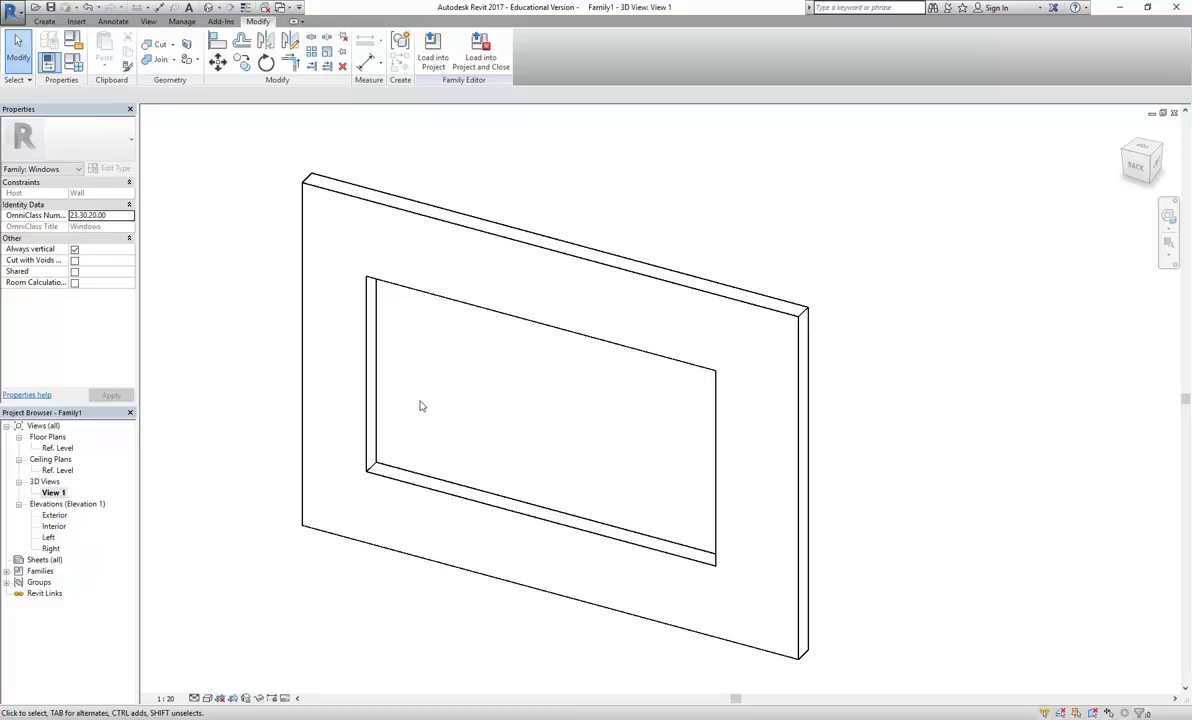
middle_drag(437, 405, 403, 409)
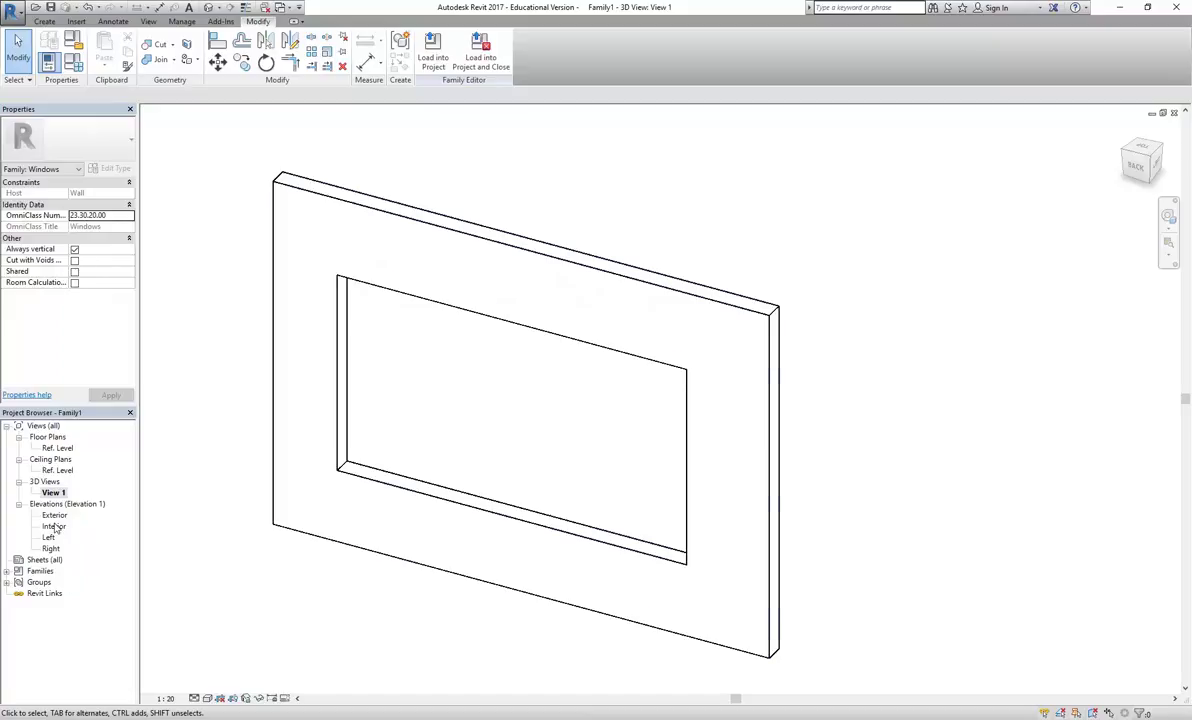
middle_drag(464, 399, 444, 415)
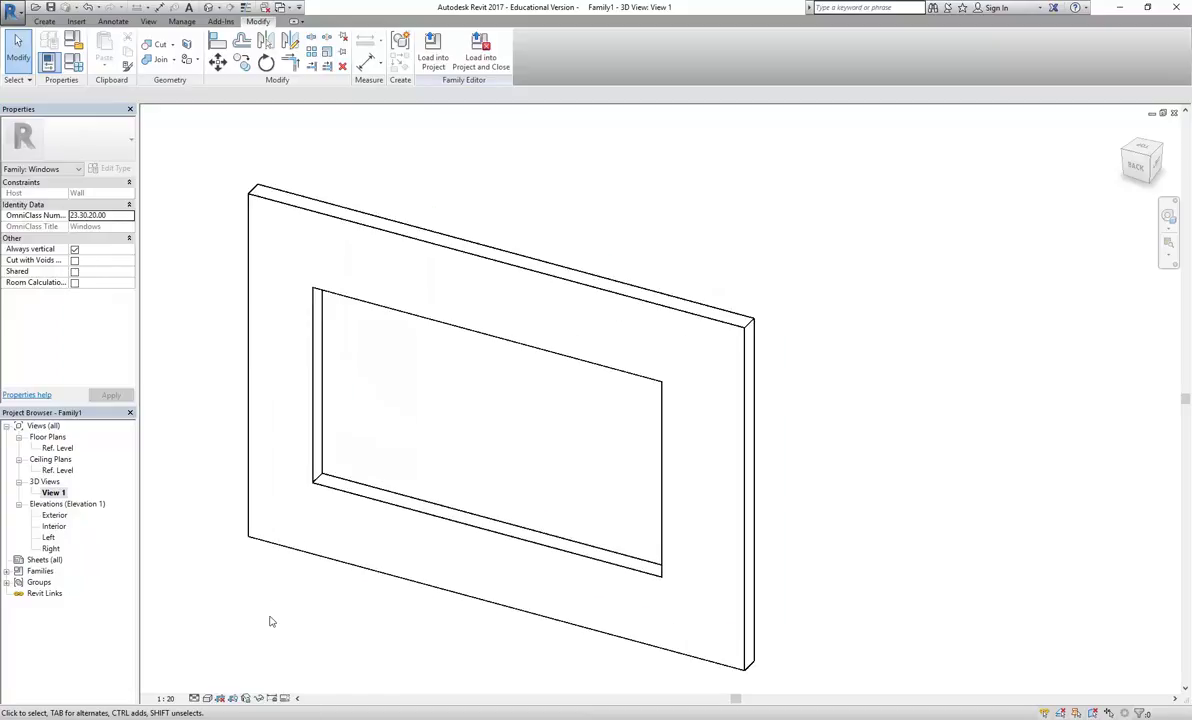
Bring up the reference photo of the brick building's windows in Windows Photo Viewer
click(222, 665)
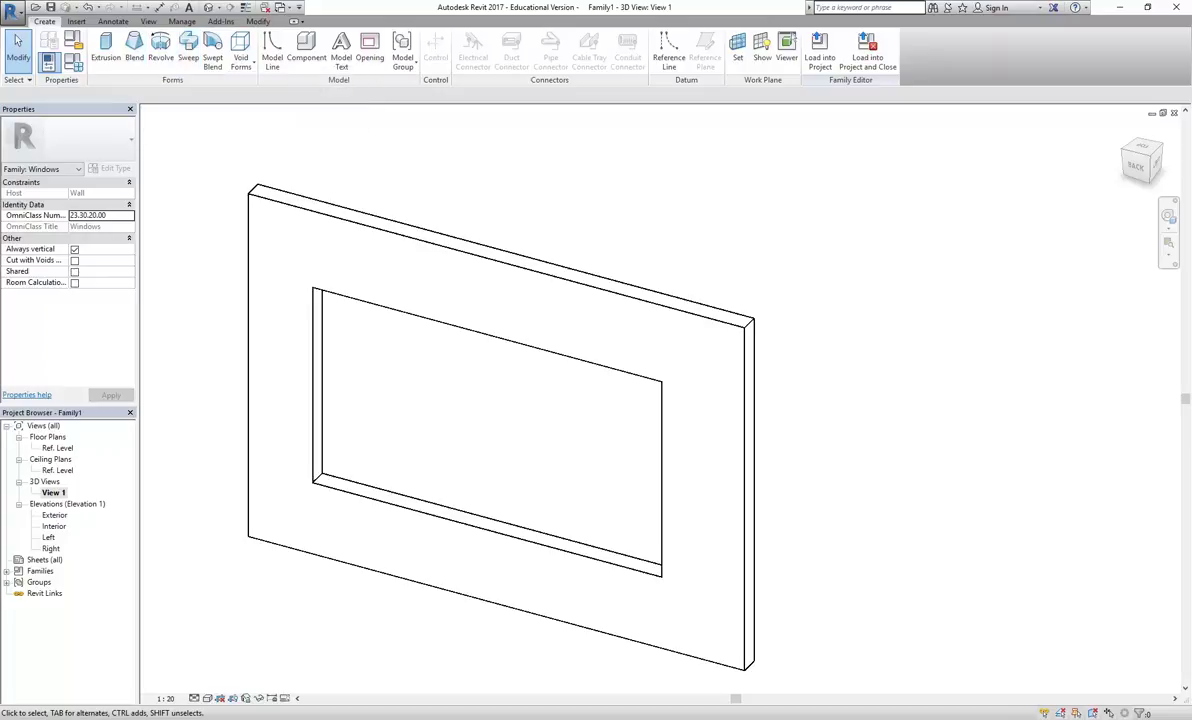
key(alt+Tab)
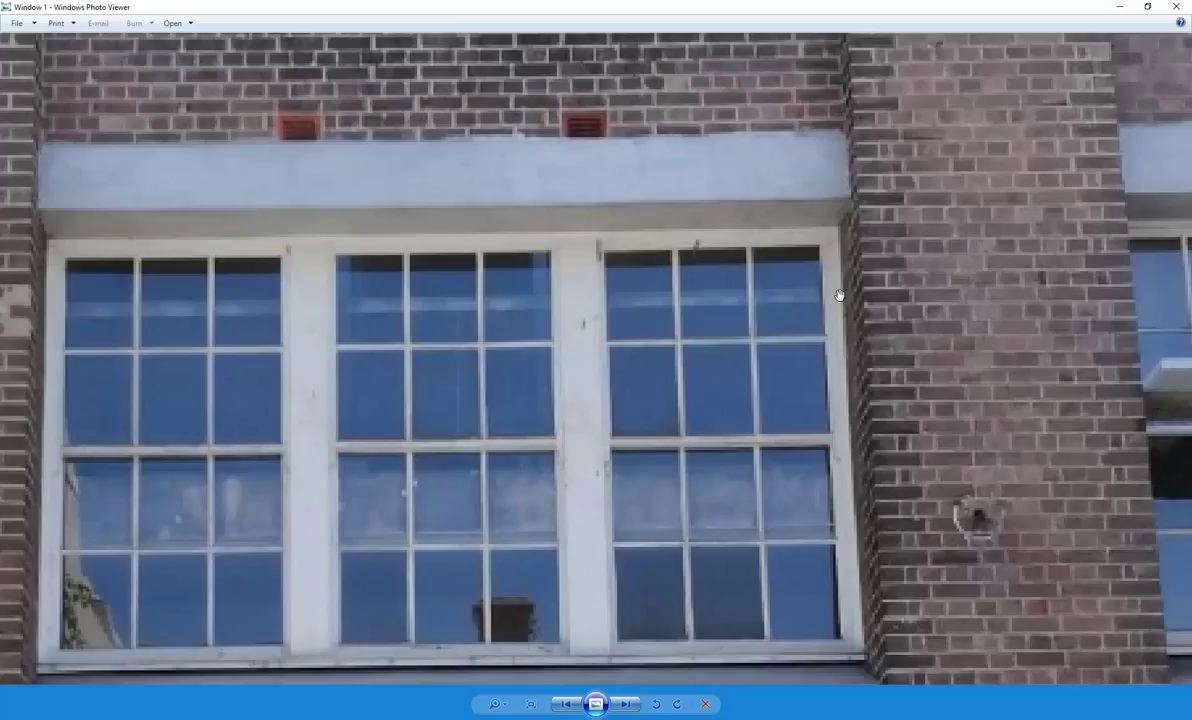
Zoom in on the photo's window corners and sill, then return to Revit's 3D wall view
scroll(848, 273, up, 2)
scroll(848, 273, up, 2)
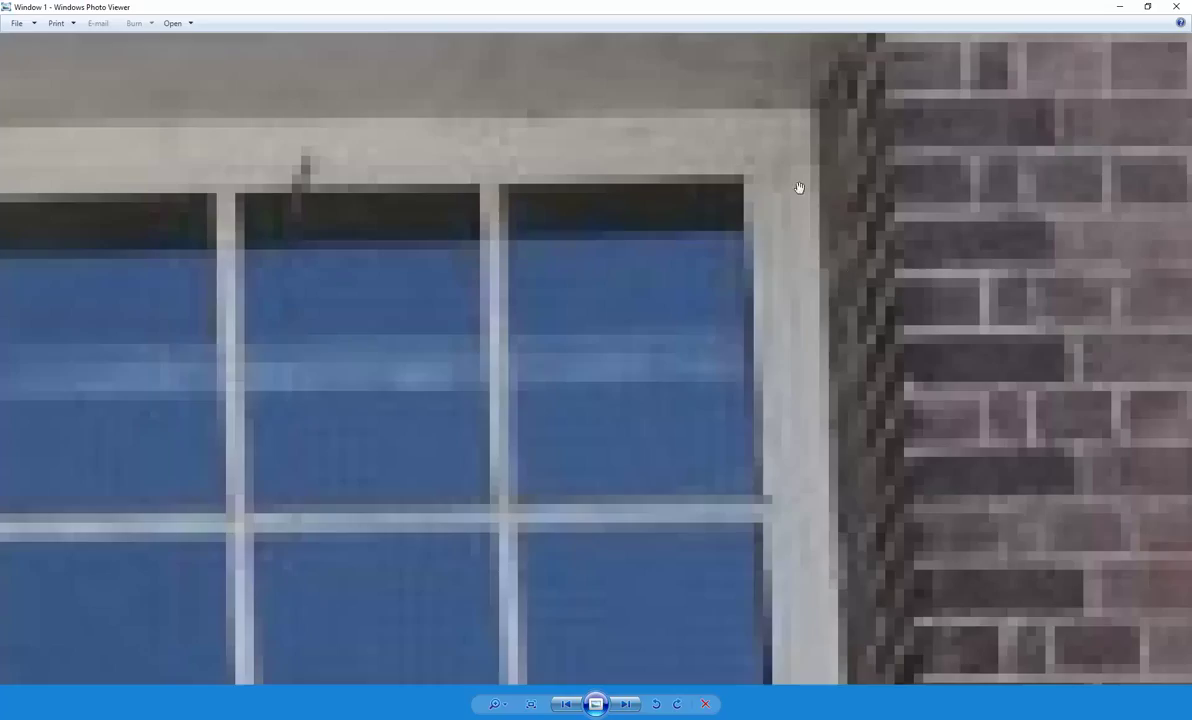
scroll(818, 444, down, 3)
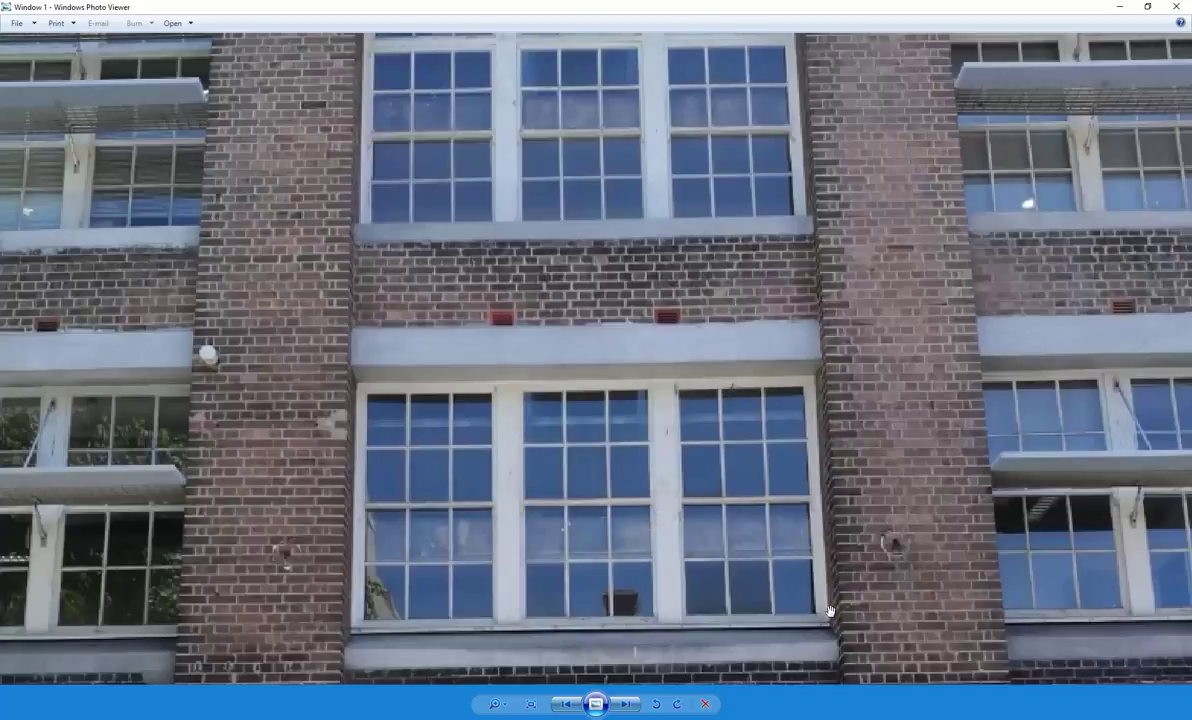
scroll(352, 360, up, 3)
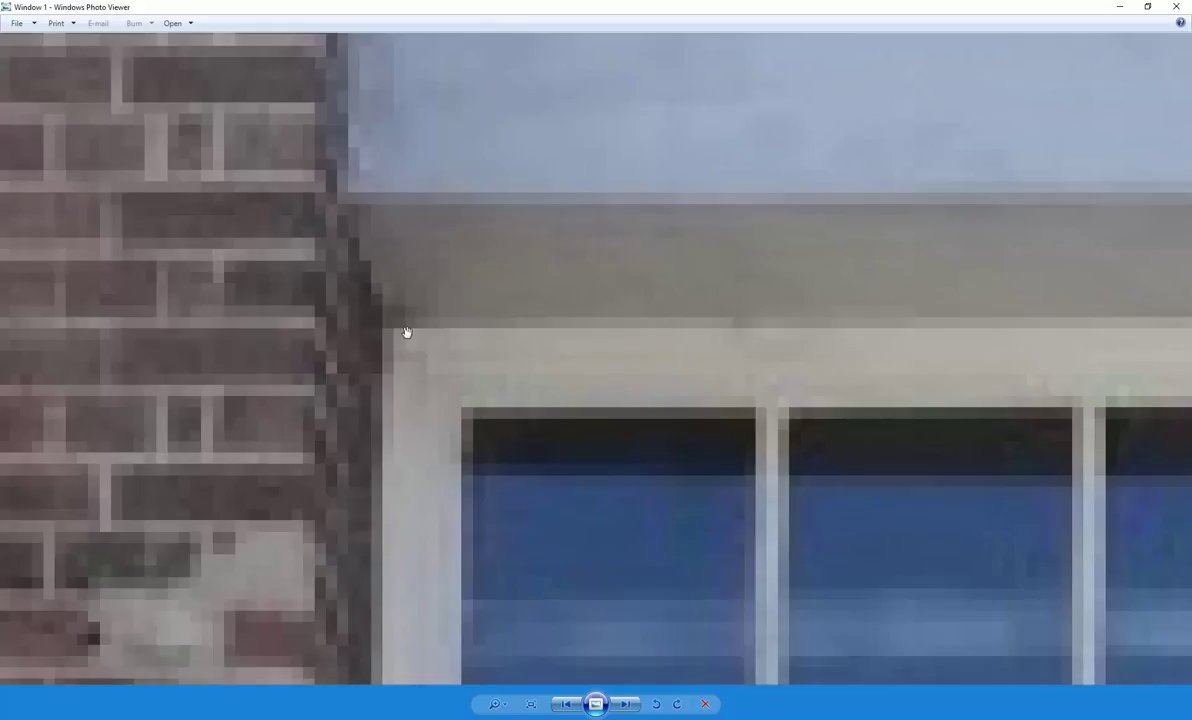
scroll(400, 333, down, 3)
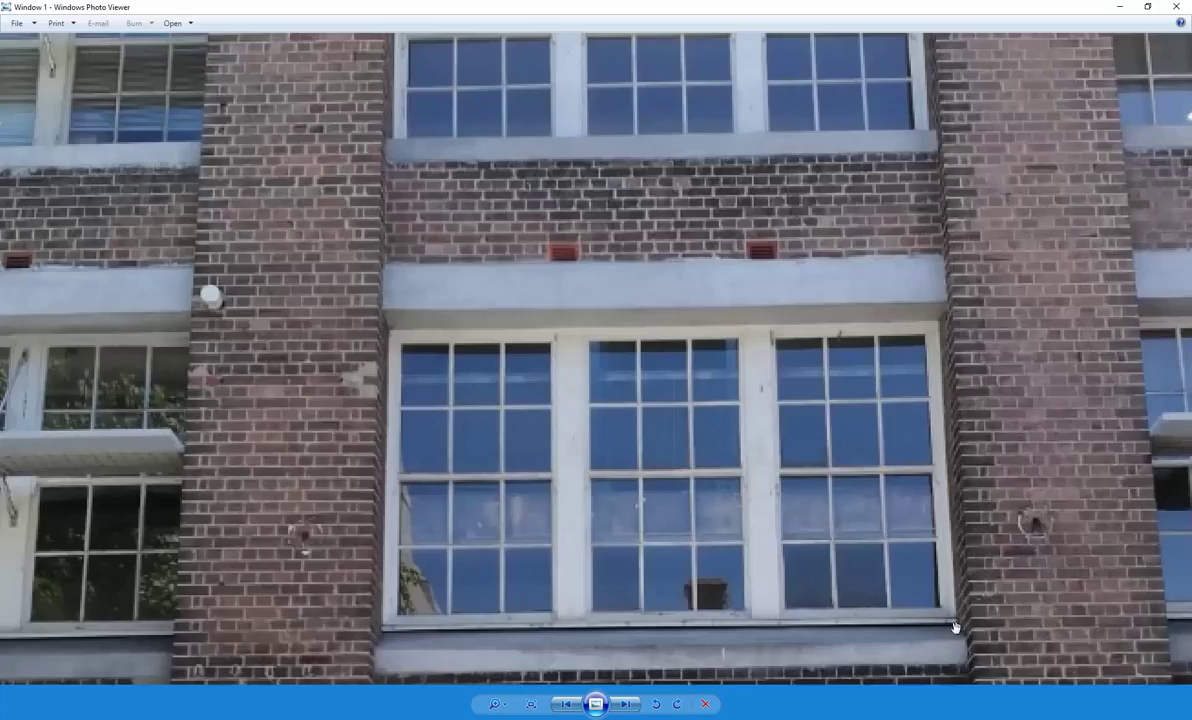
scroll(915, 625, up, 4)
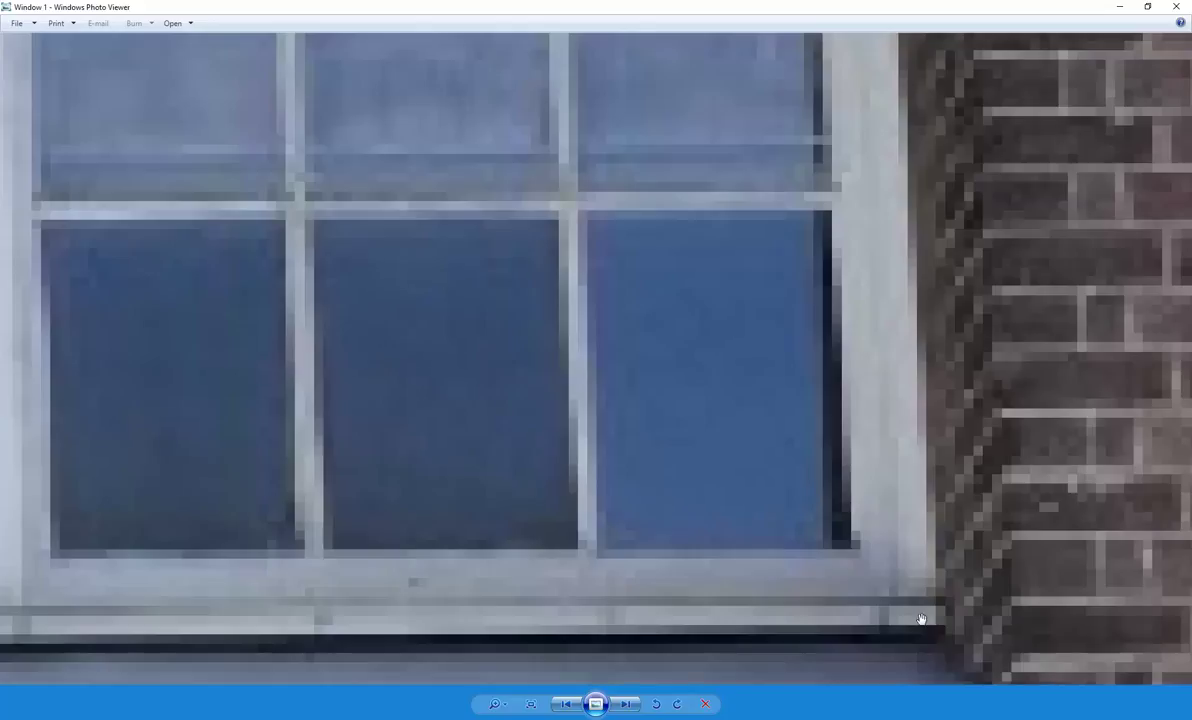
scroll(921, 619, down, 4)
scroll(674, 555, down, 1)
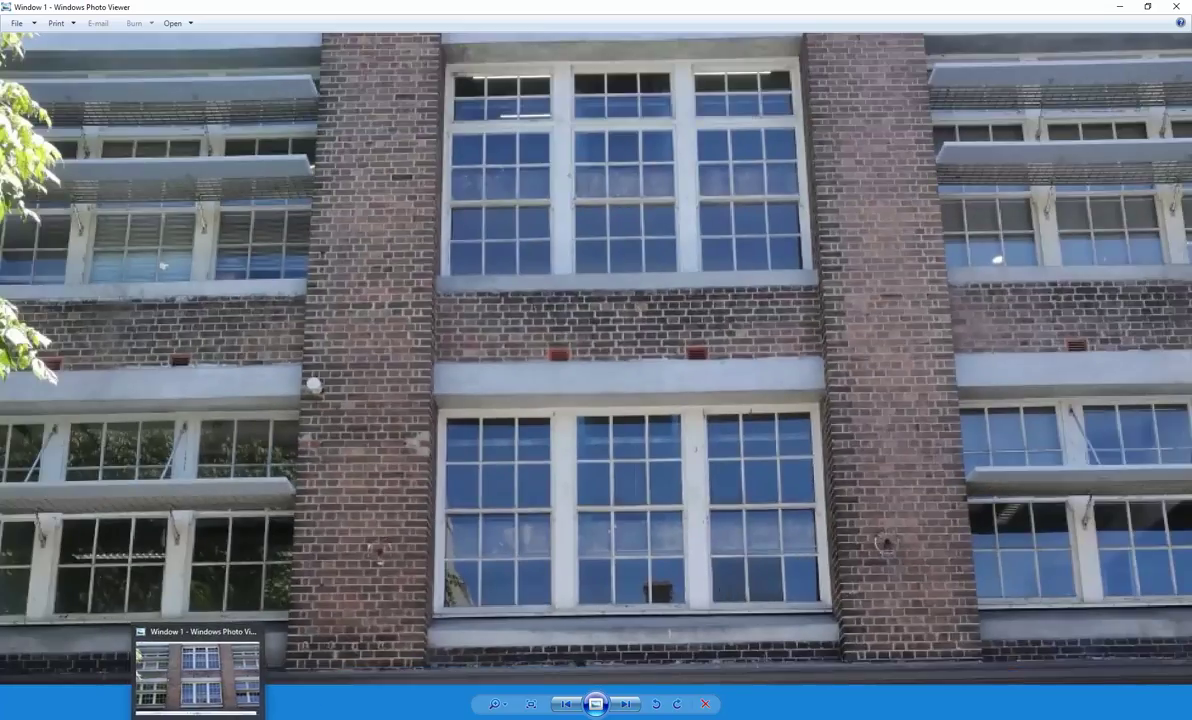
click(170, 675)
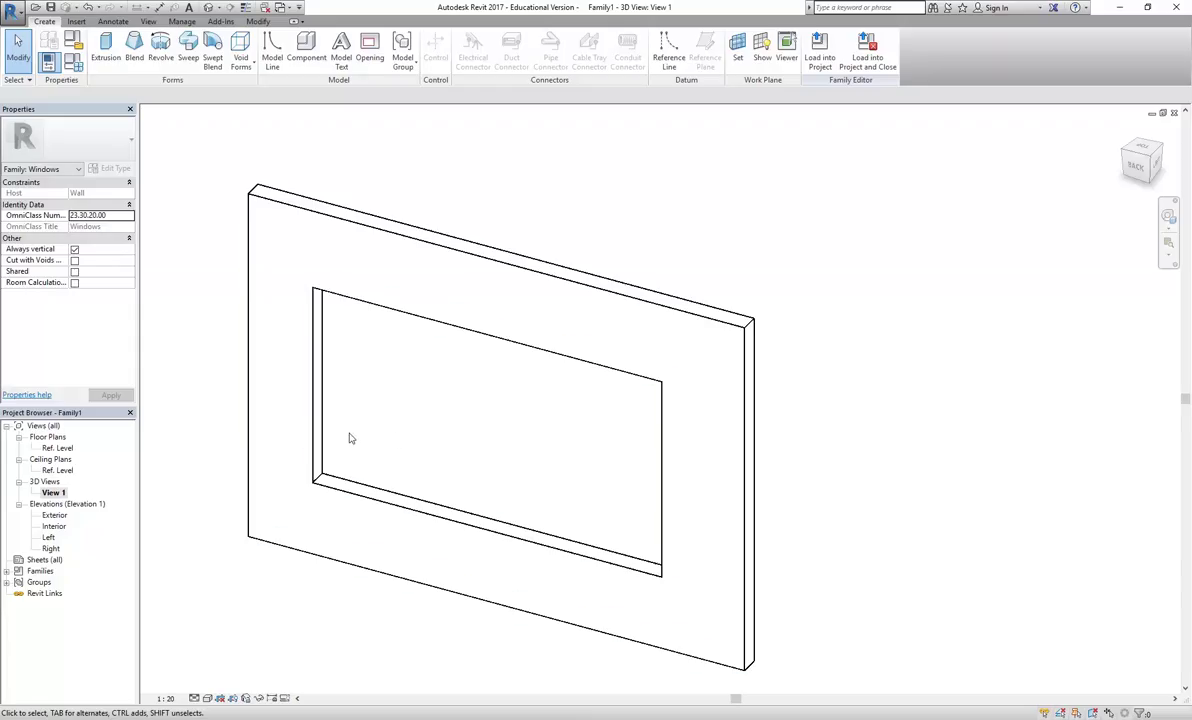
Open the Ref. Level floor plan
double_click(57, 448)
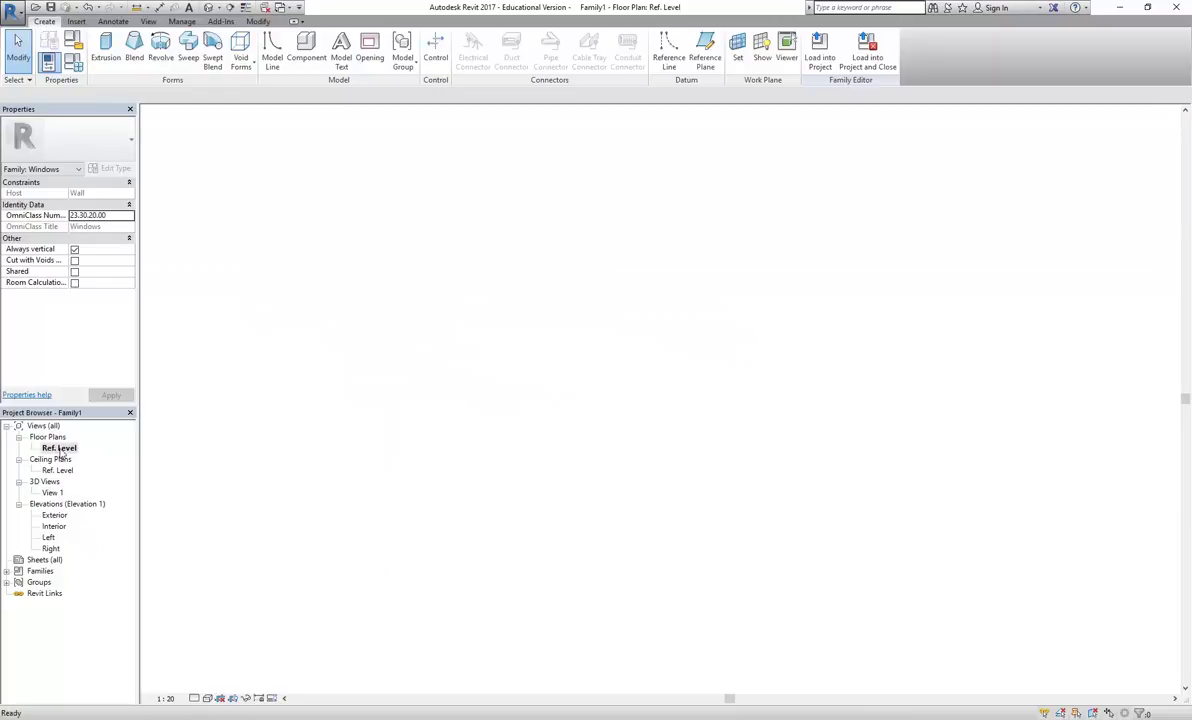
scroll(500, 455, down, 4)
scroll(467, 455, up, 8)
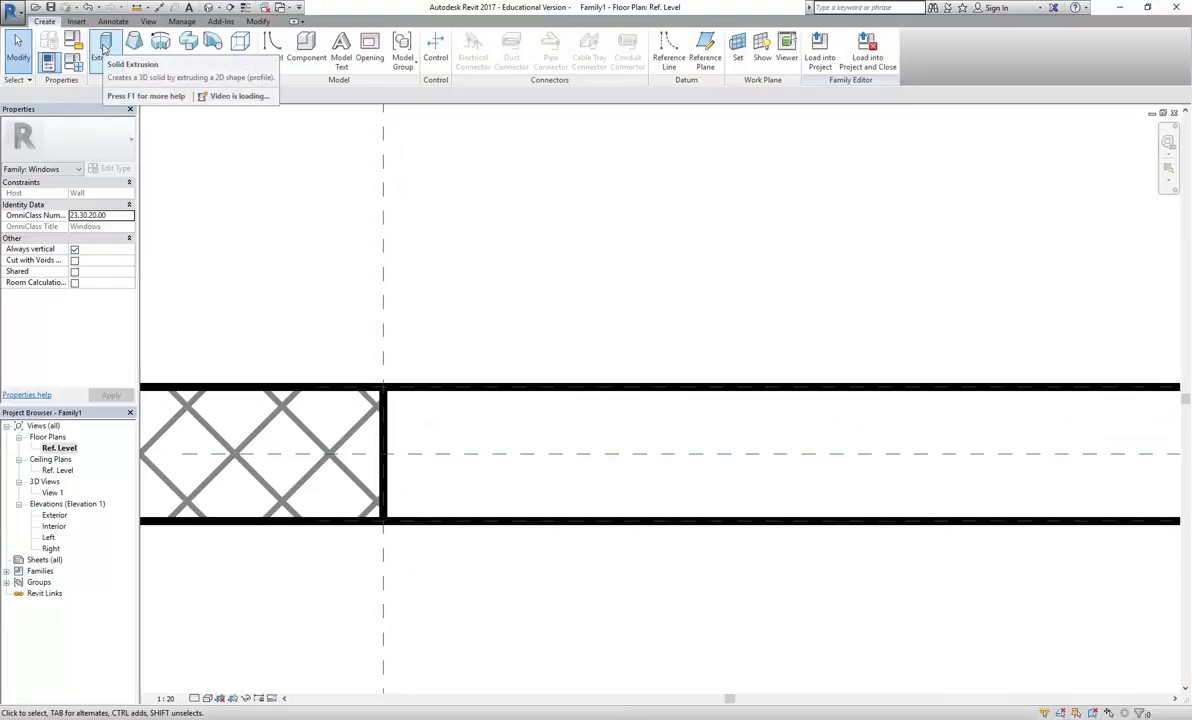
Sketch a 70-wide rectangular extrusion profile against the left reference plane
click(105, 48)
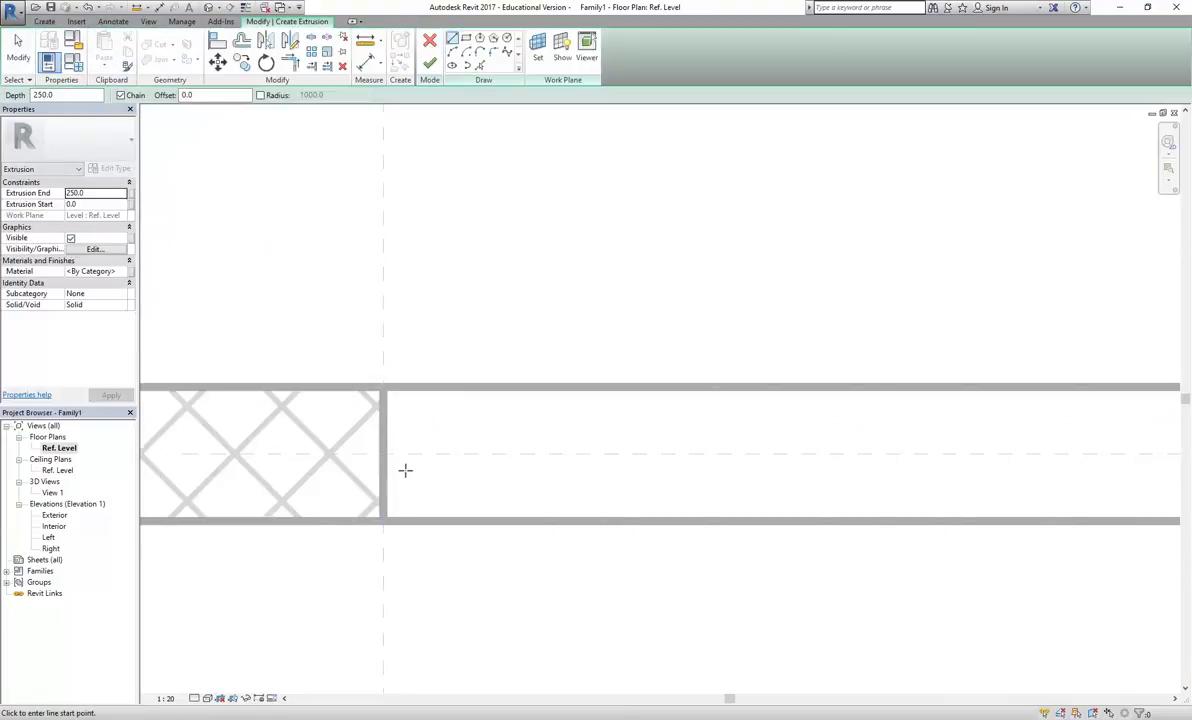
scroll(405, 469, up, 2)
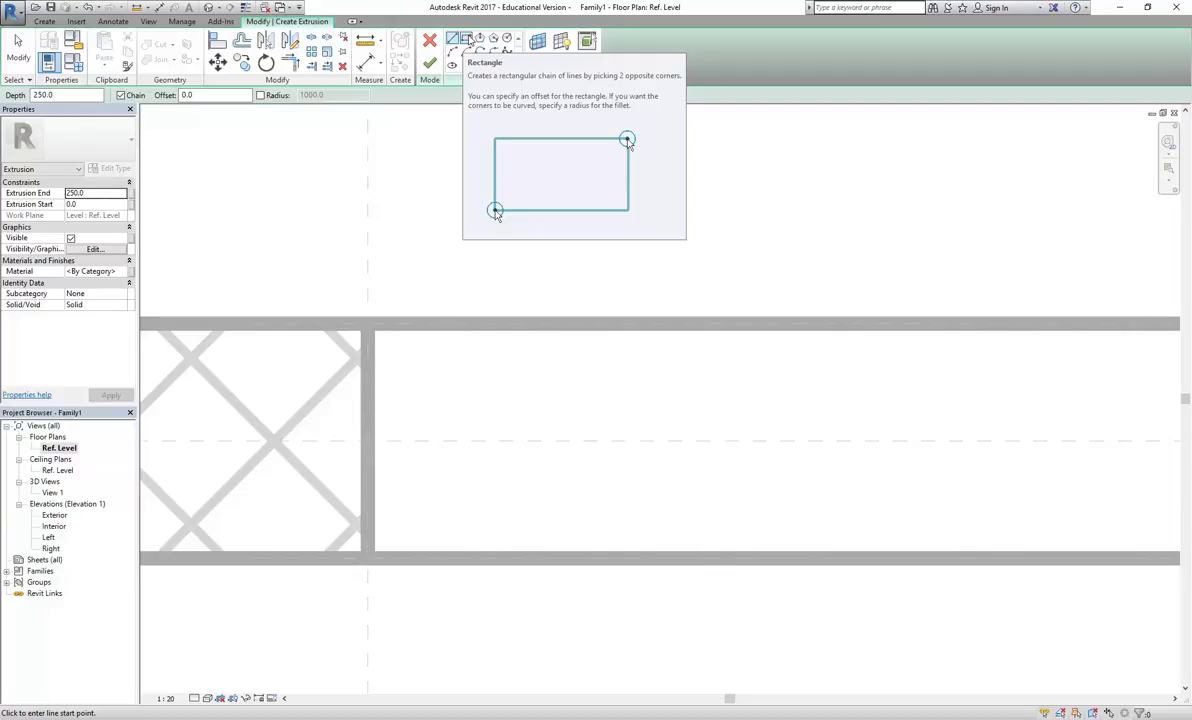
click(468, 41)
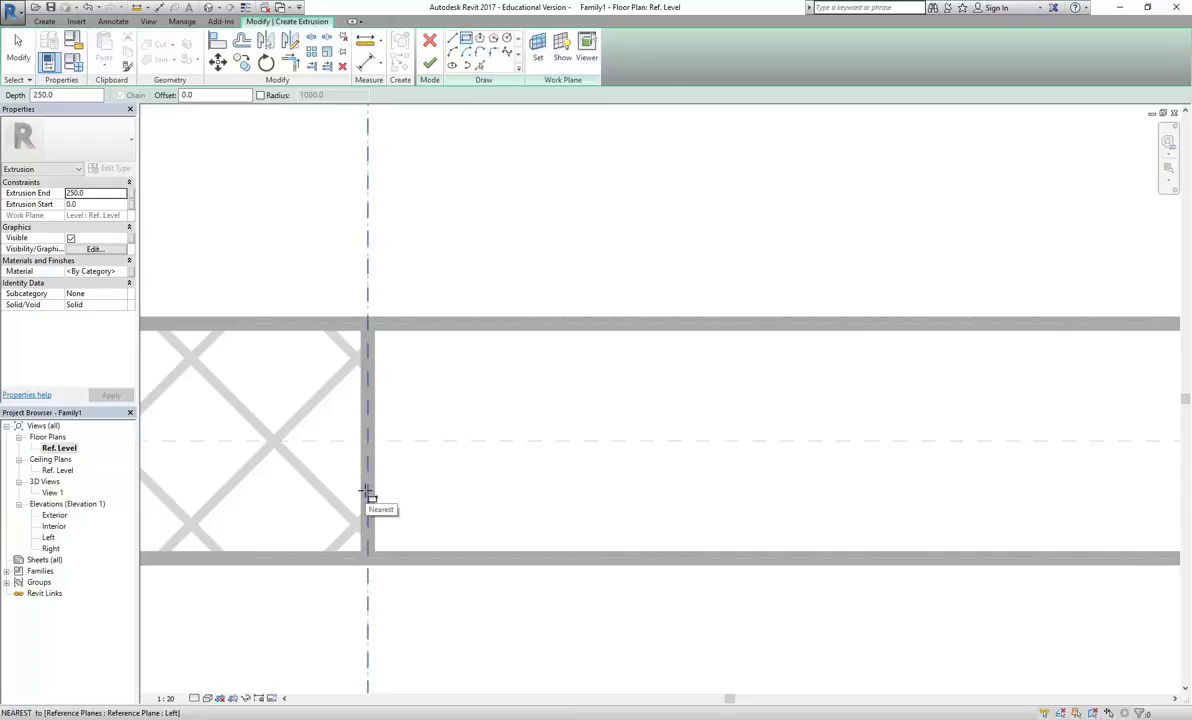
scroll(367, 490, up, 3)
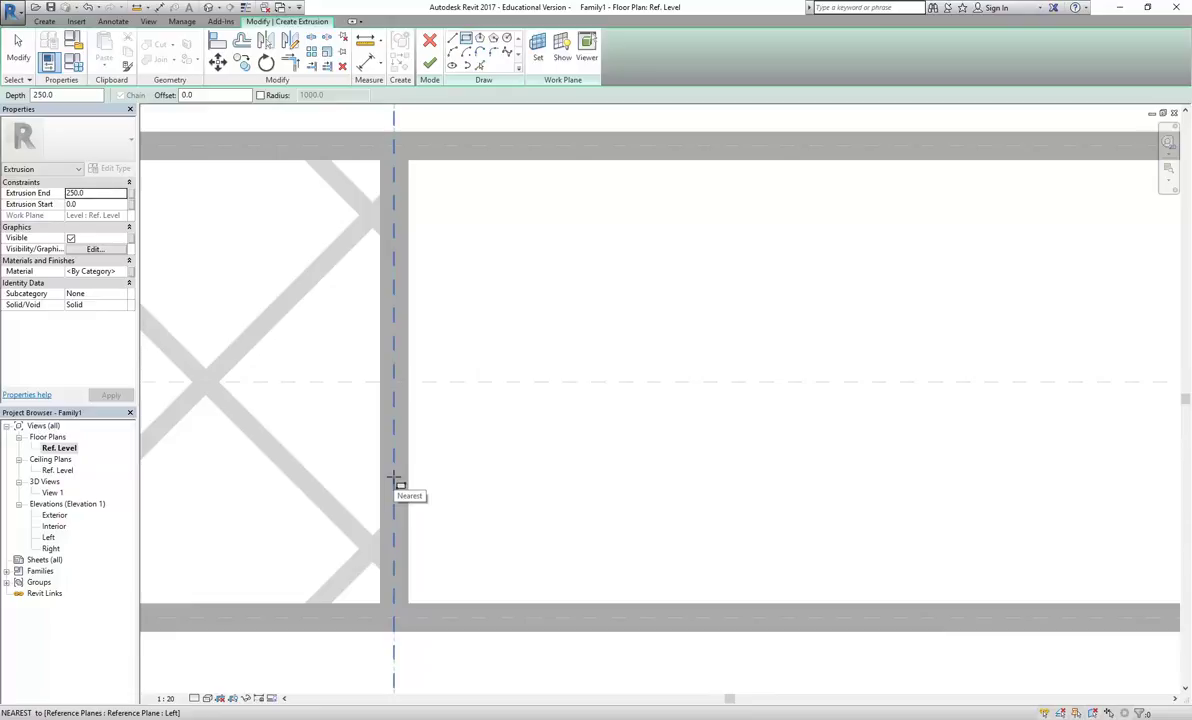
click(393, 477)
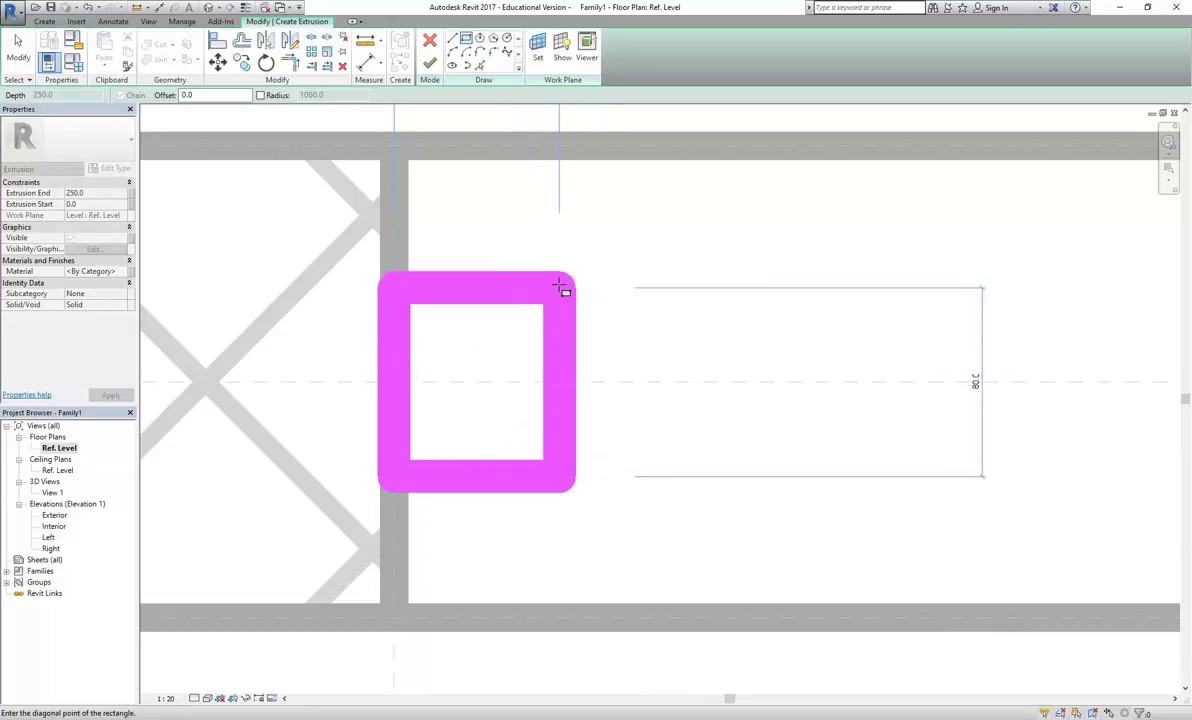
click(561, 287)
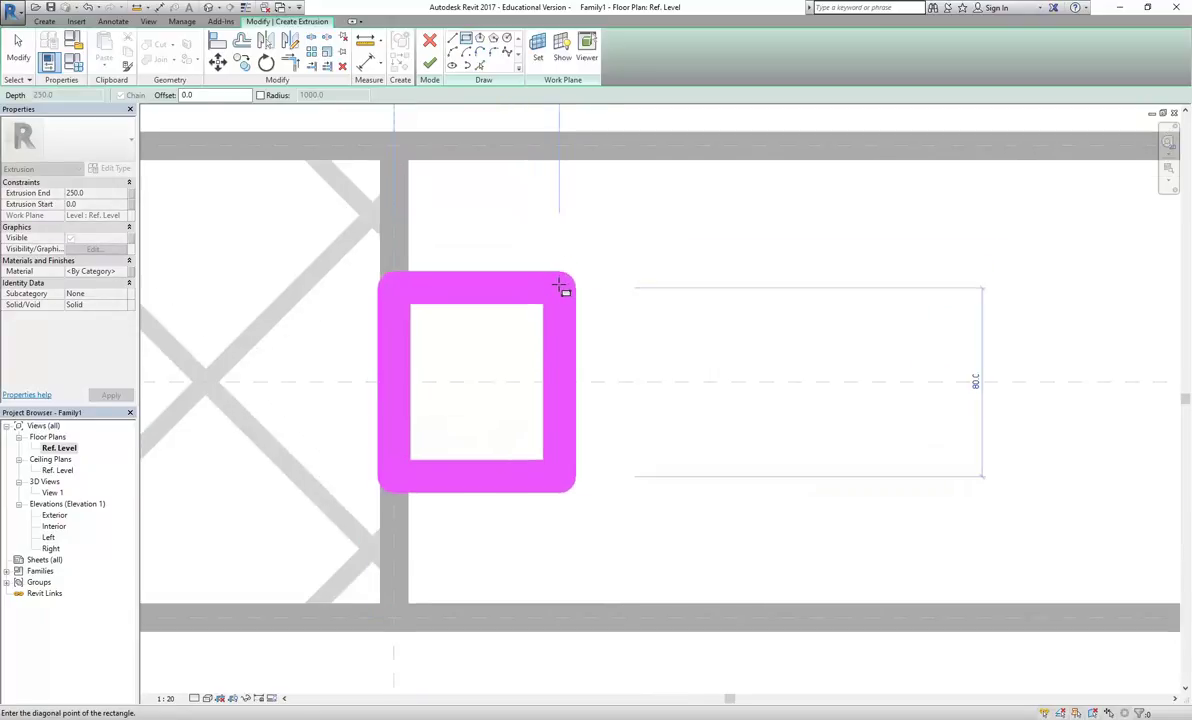
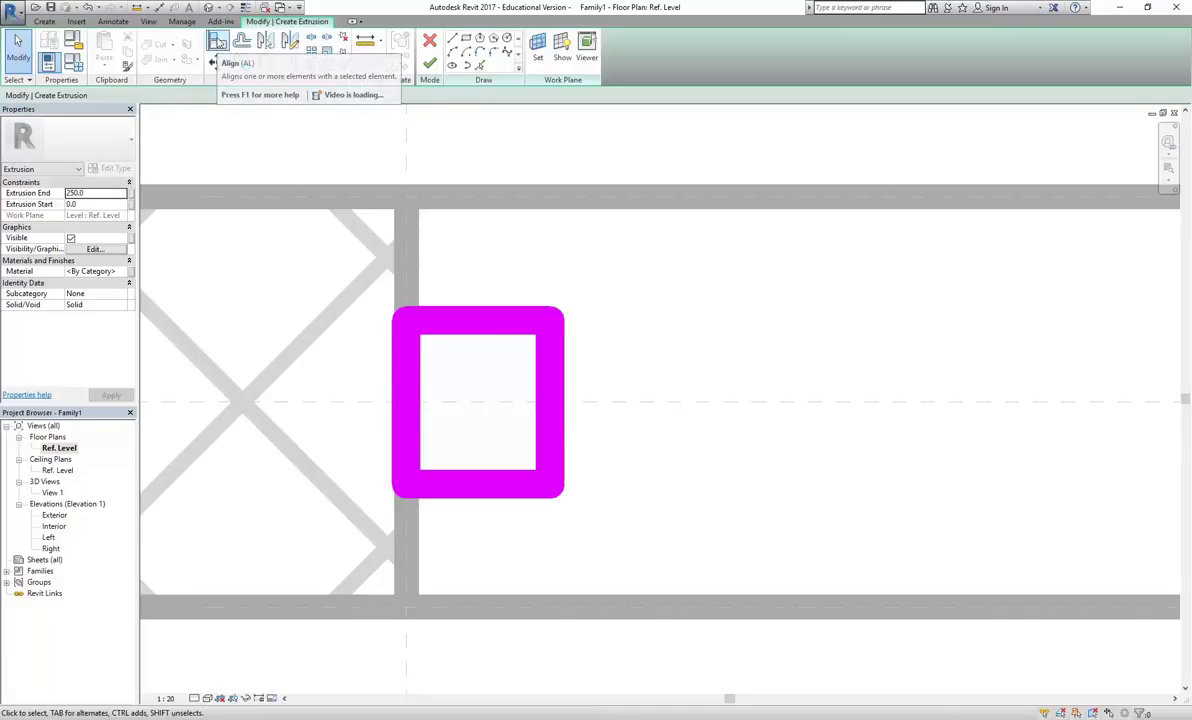
Align (AL) the frame sketch's left edge to the left reference plane and padlock it
click(218, 44)
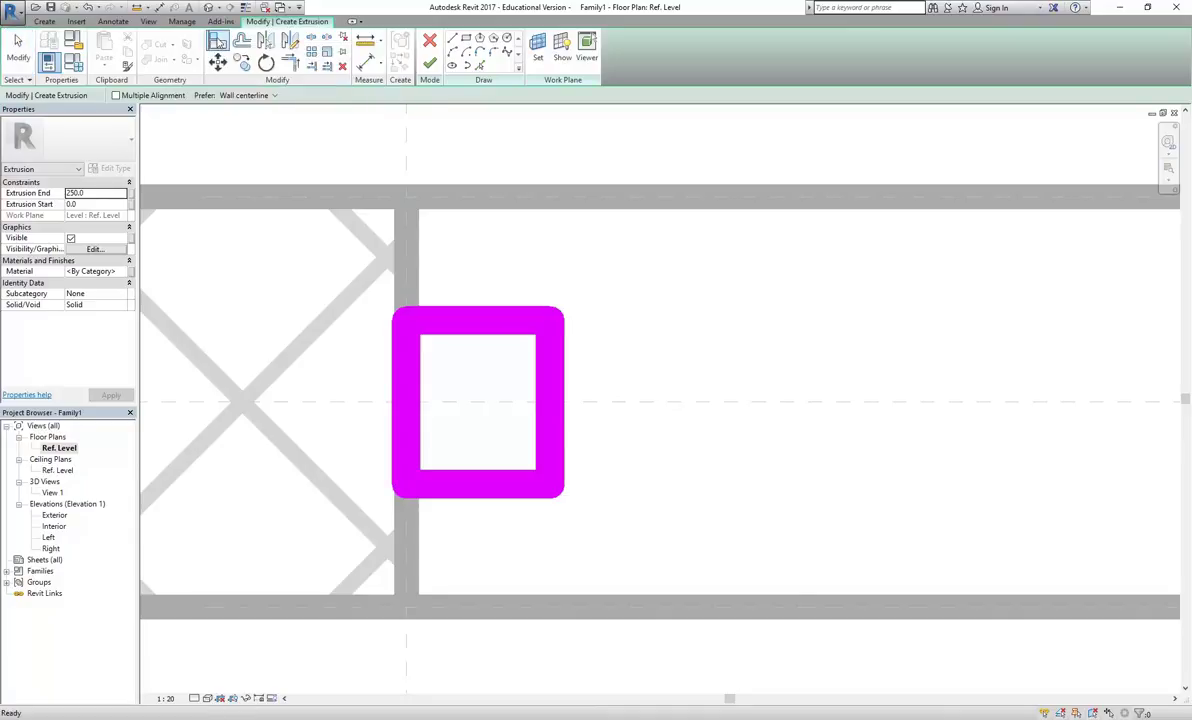
scroll(430, 253, down, 2)
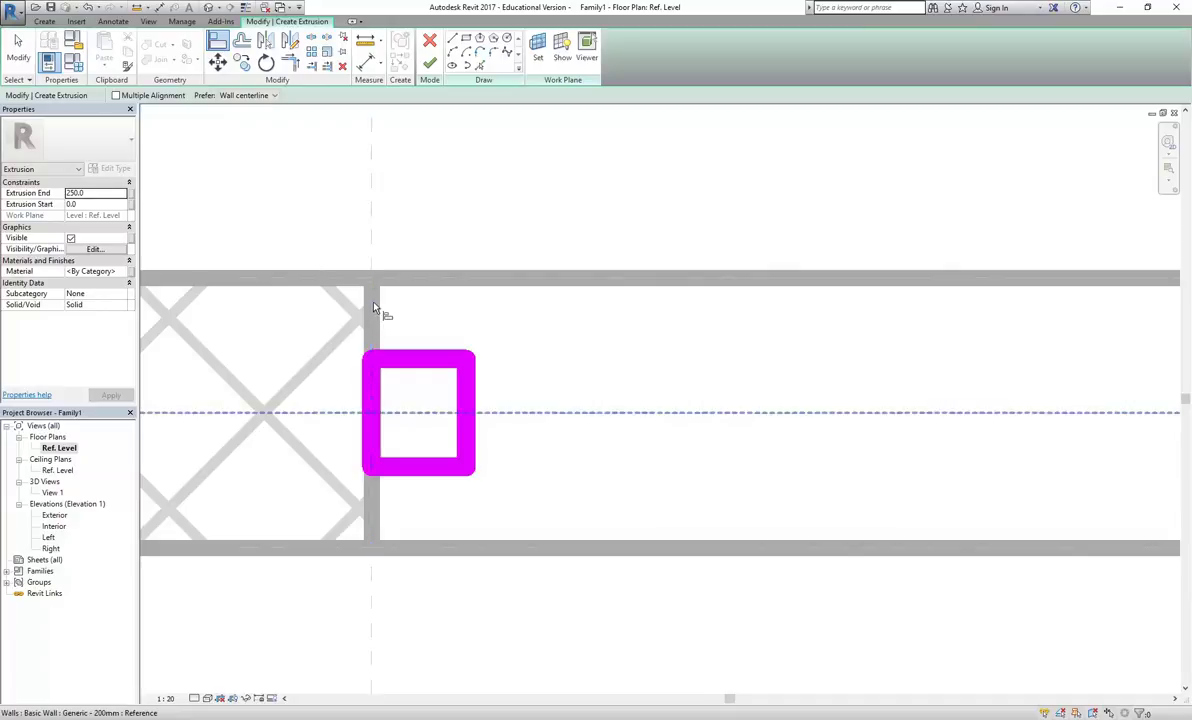
key(Tab)
key(Tab)
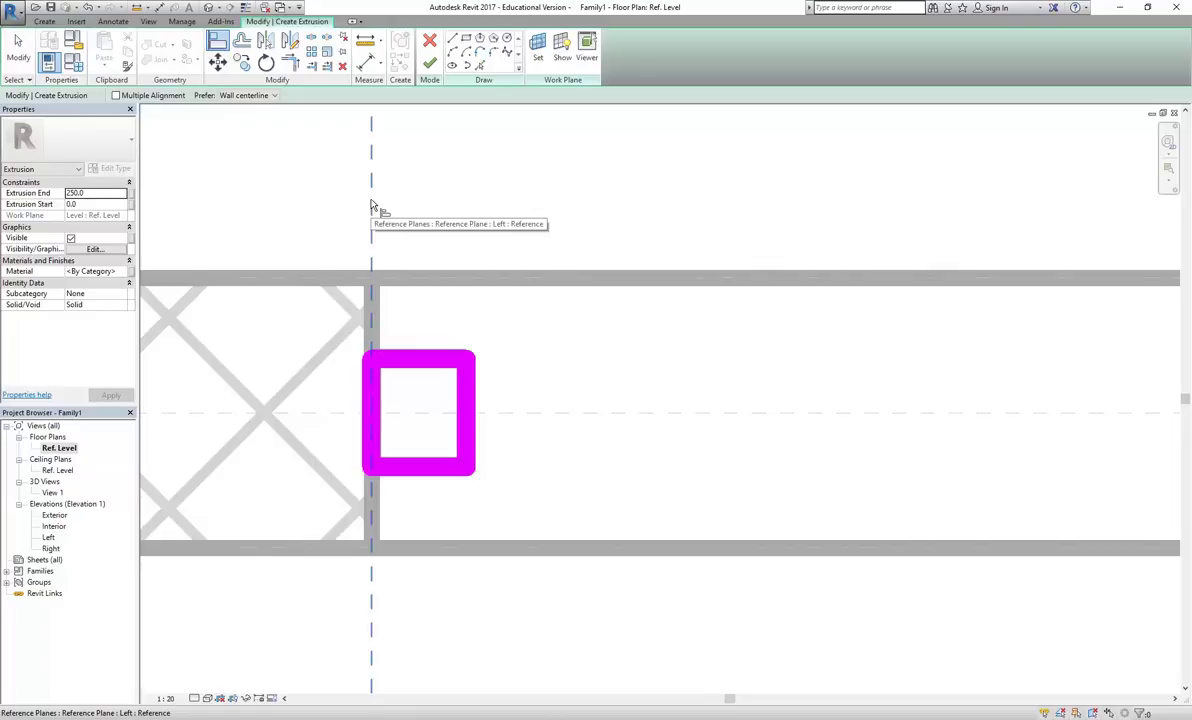
click(371, 206)
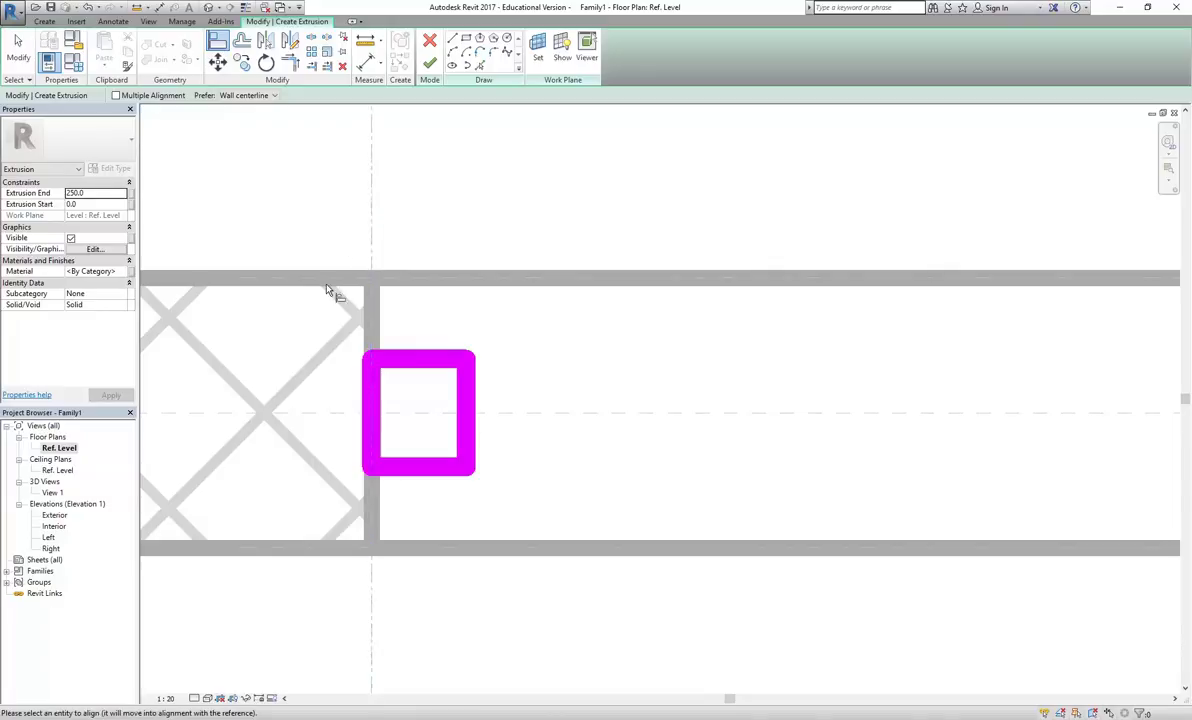
click(372, 397)
click(350, 378)
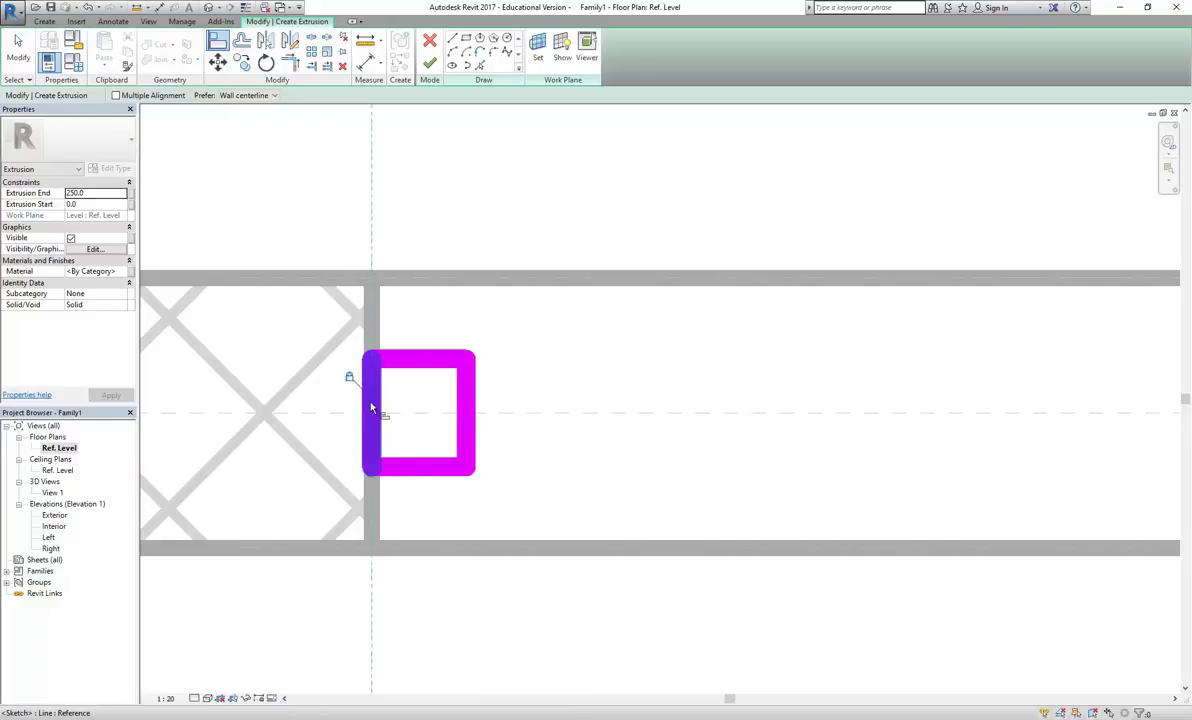
right_click(457, 143)
click(491, 150)
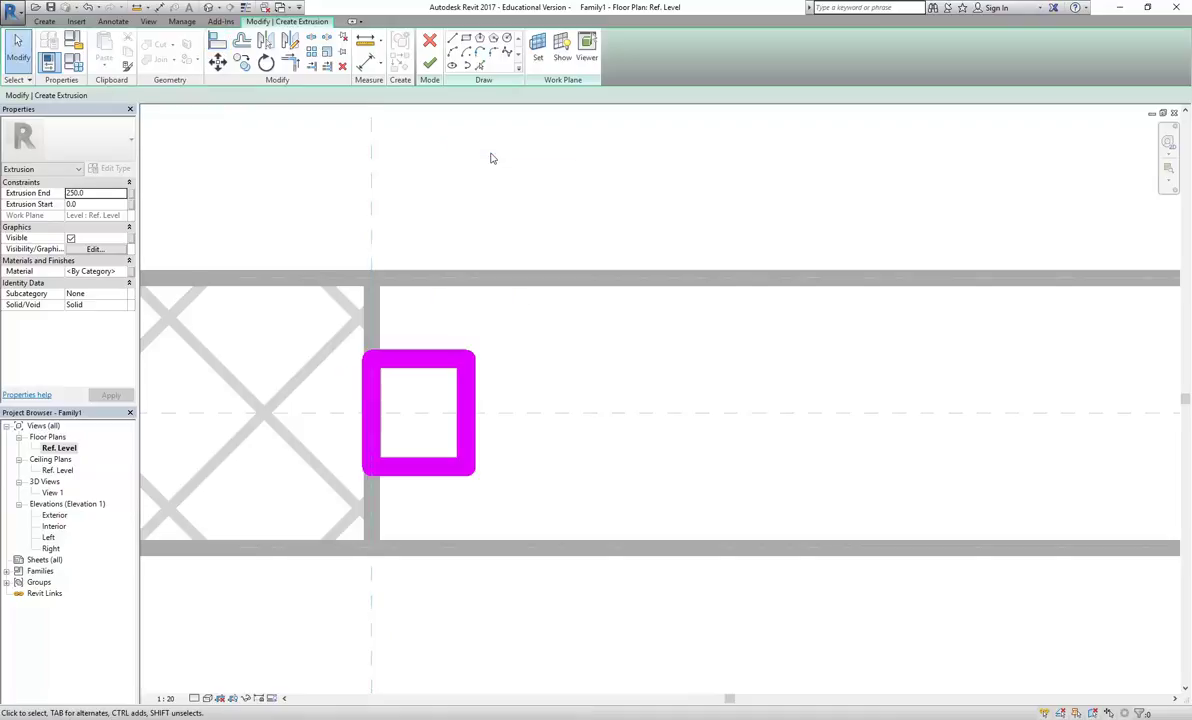
Select the frame sketch's right edge to check its temporary width dimension
scroll(487, 186, down, 2)
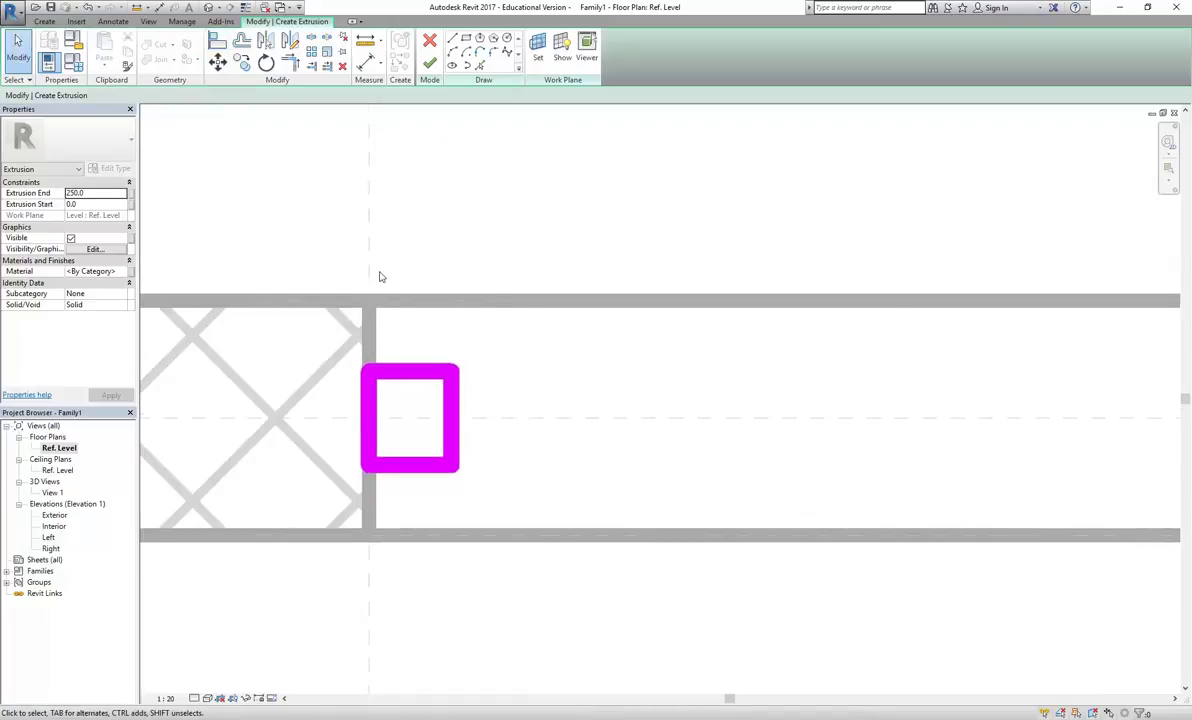
scroll(382, 278, up, 1)
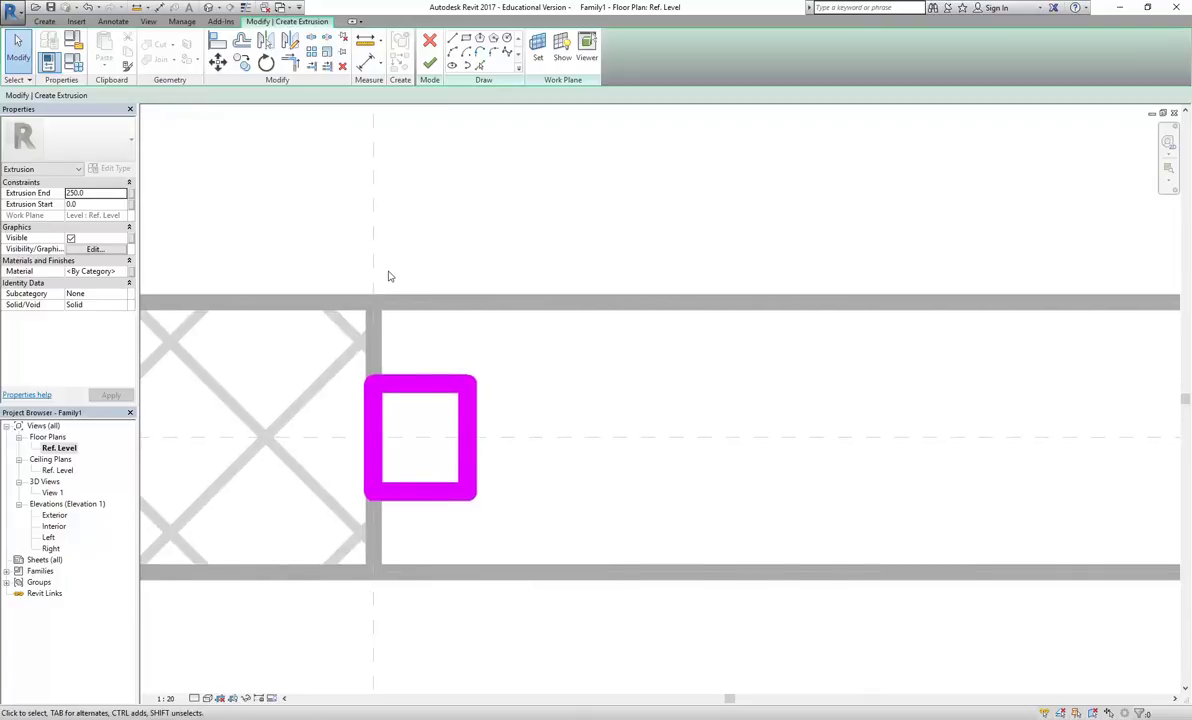
scroll(390, 276, down, 1)
scroll(398, 458, up, 1)
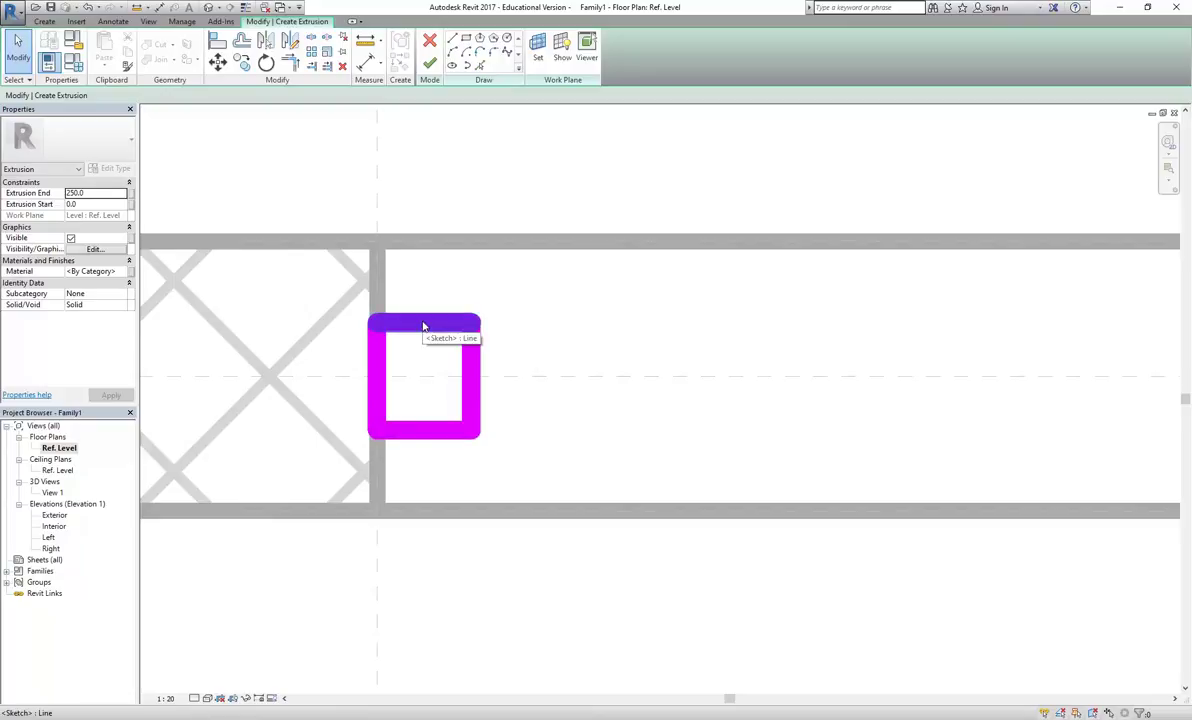
click(473, 355)
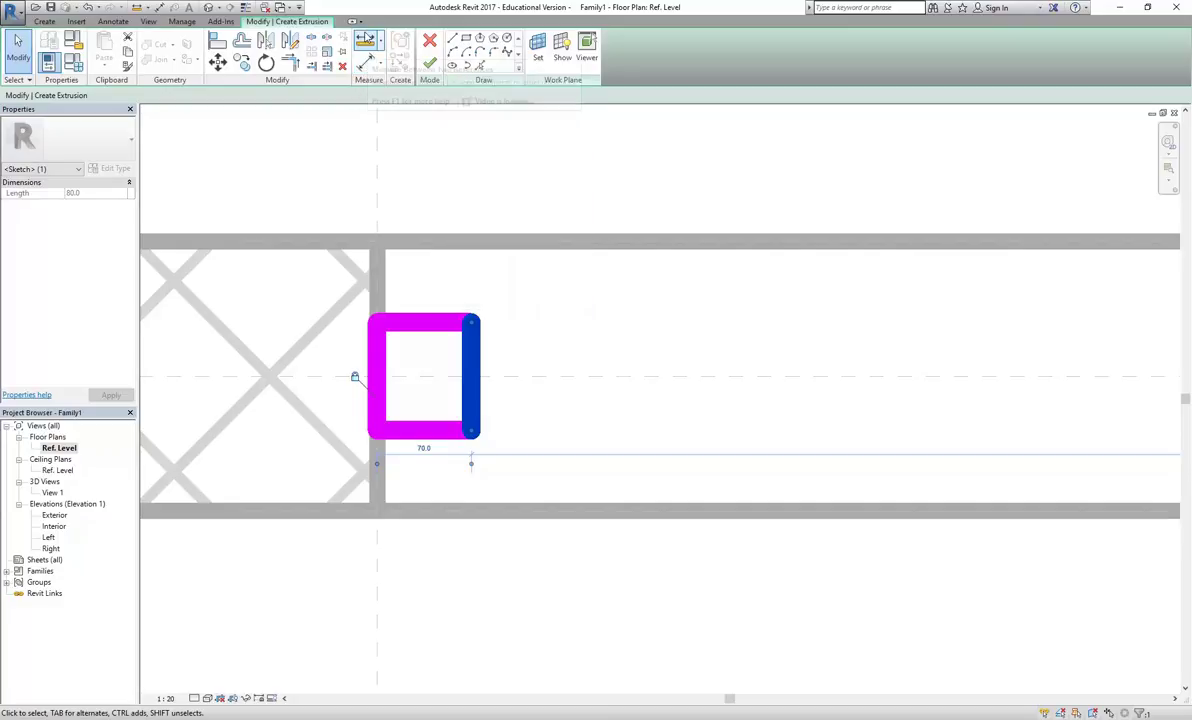
Place an aligned 70 dimension from the left reference plane to the frame's right edge, above the wall
click(363, 62)
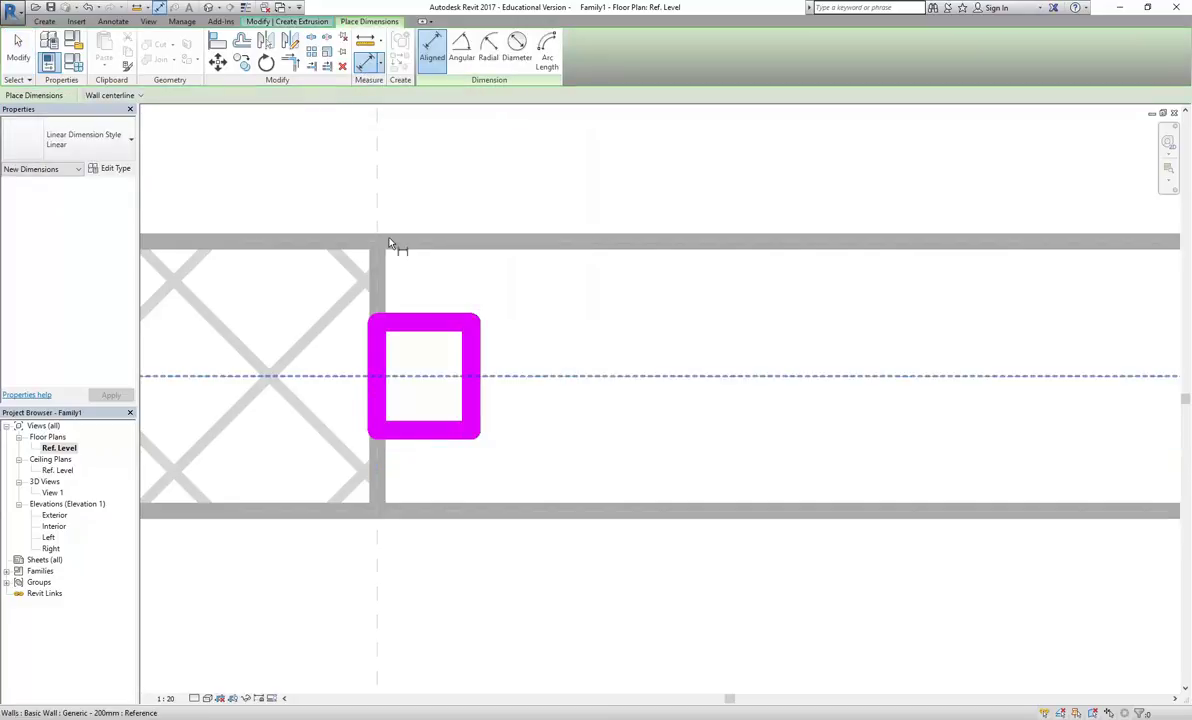
scroll(408, 271, down, 1)
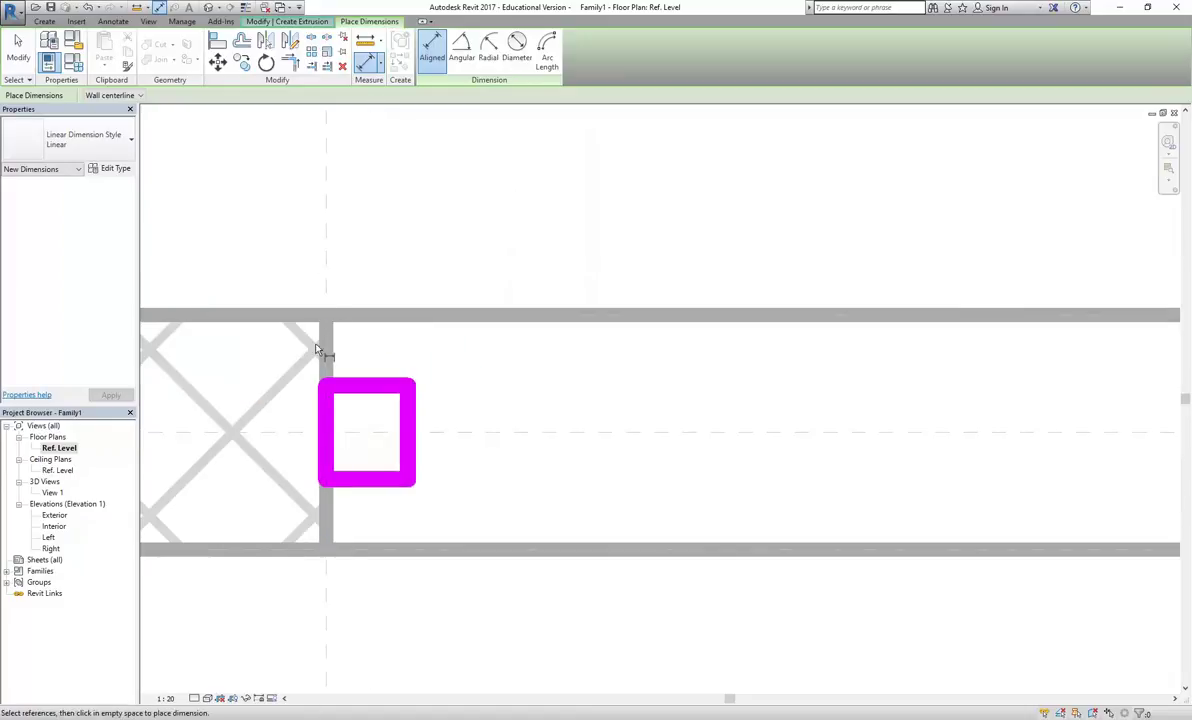
click(333, 265)
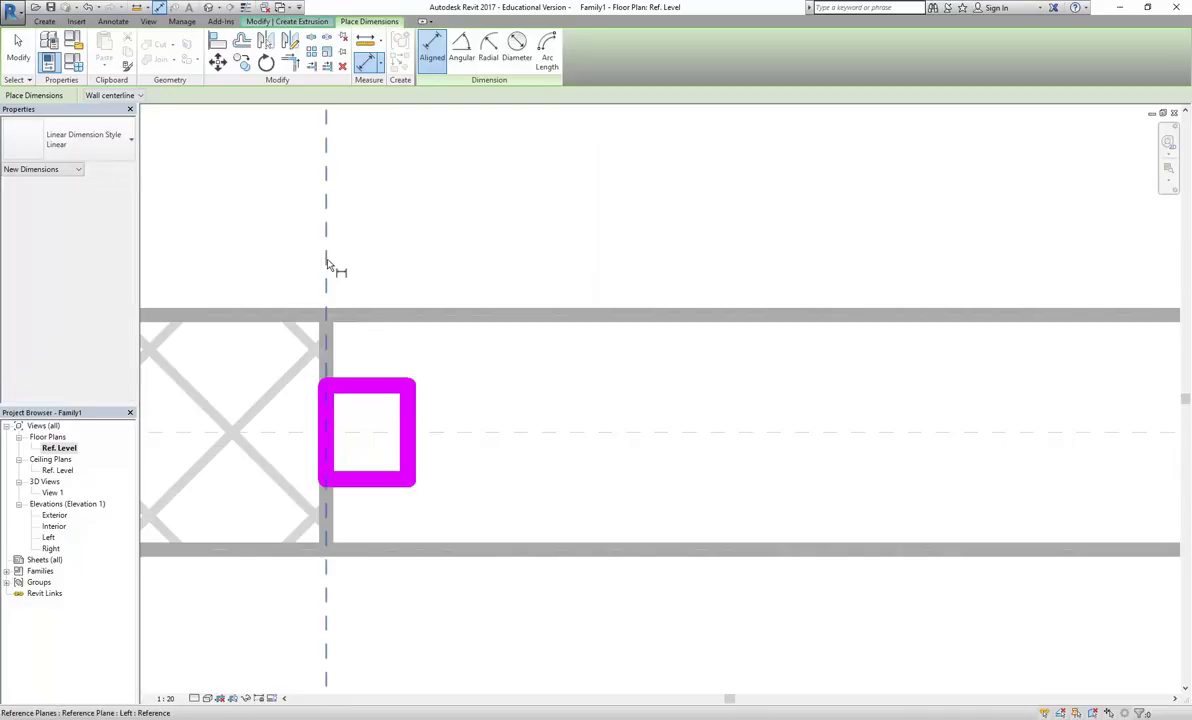
click(410, 417)
scroll(412, 400, down, 3)
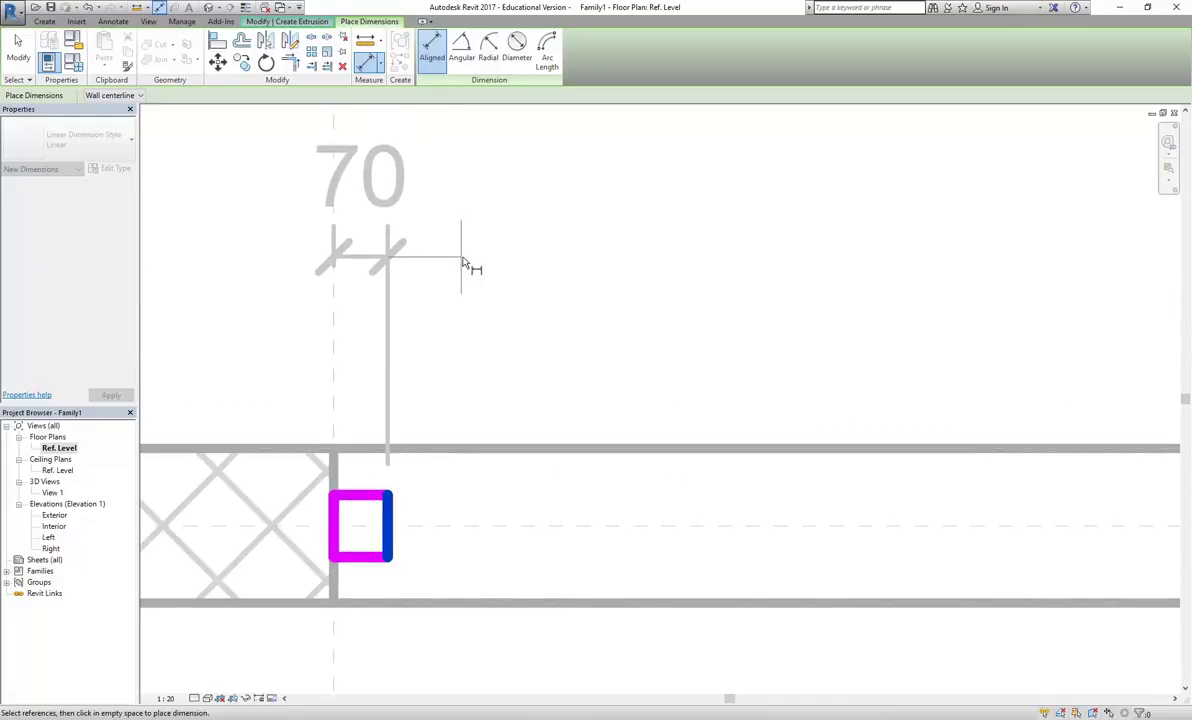
click(462, 238)
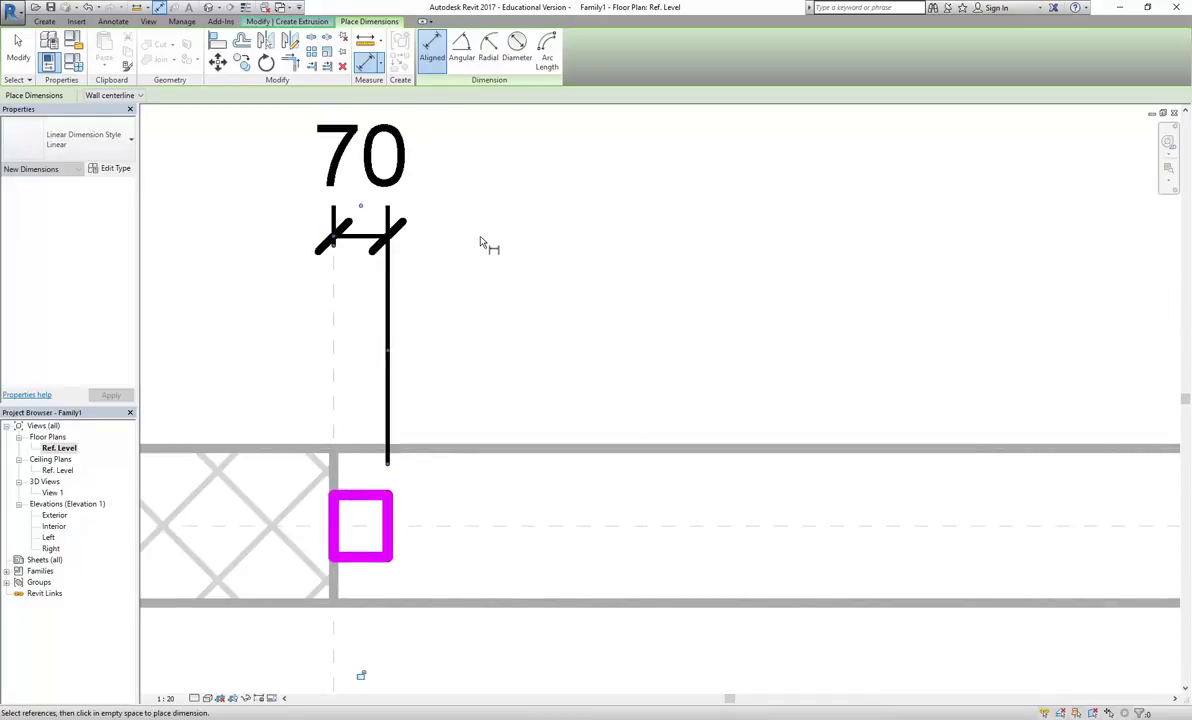
right_click(498, 352)
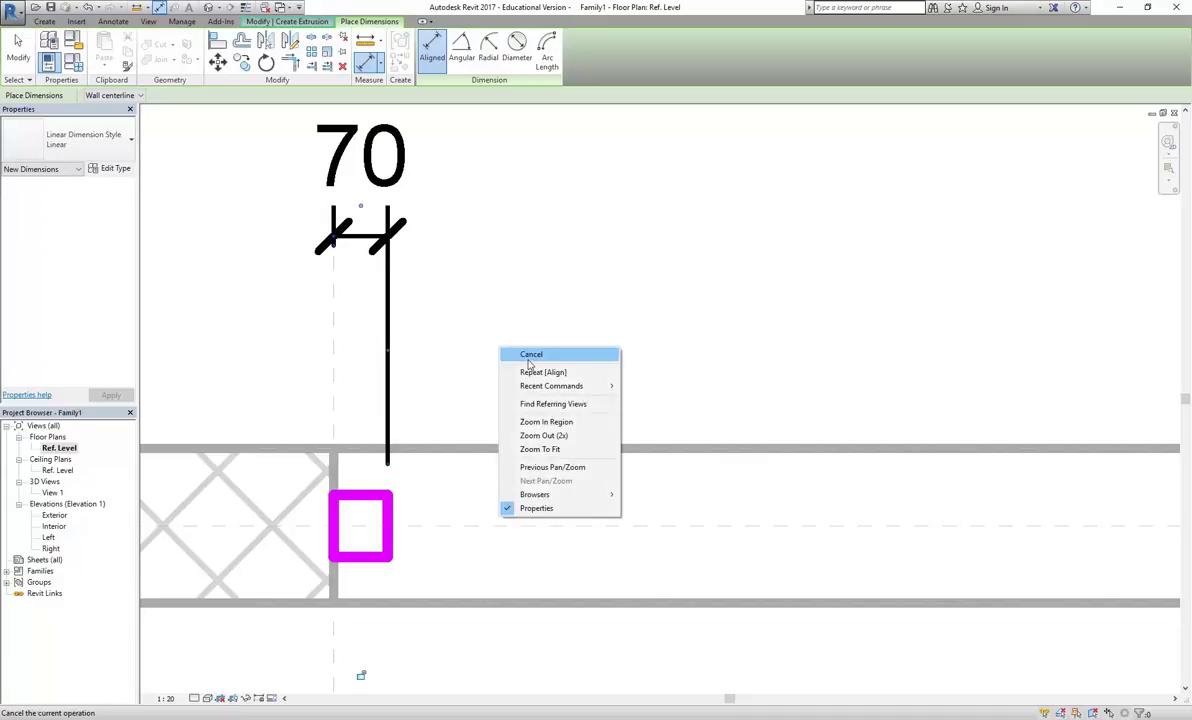
click(528, 364)
scroll(444, 409, down, 2)
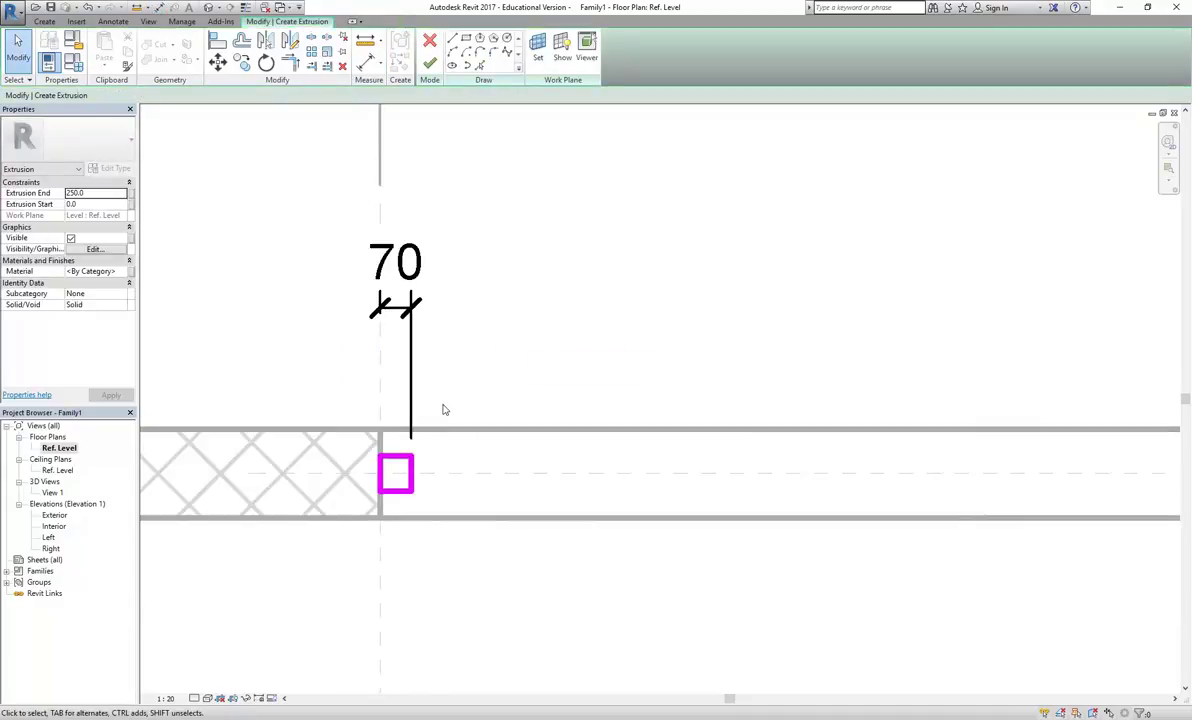
scroll(378, 455, up, 2)
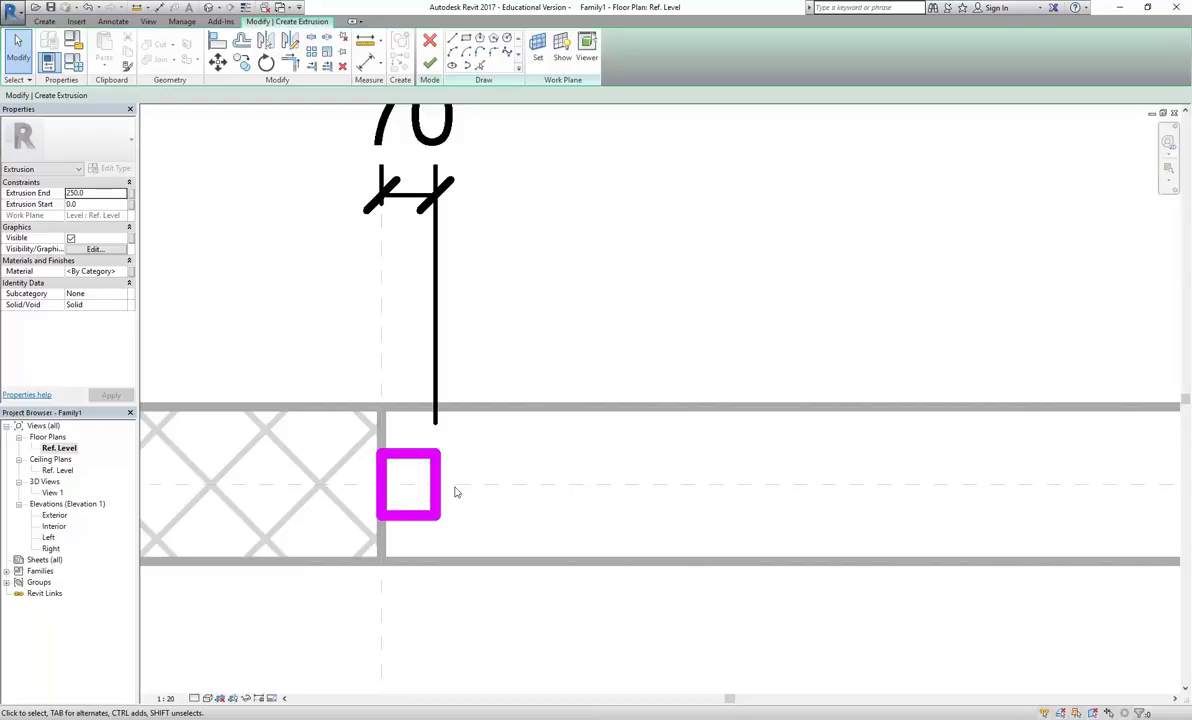
scroll(415, 490, up, 2)
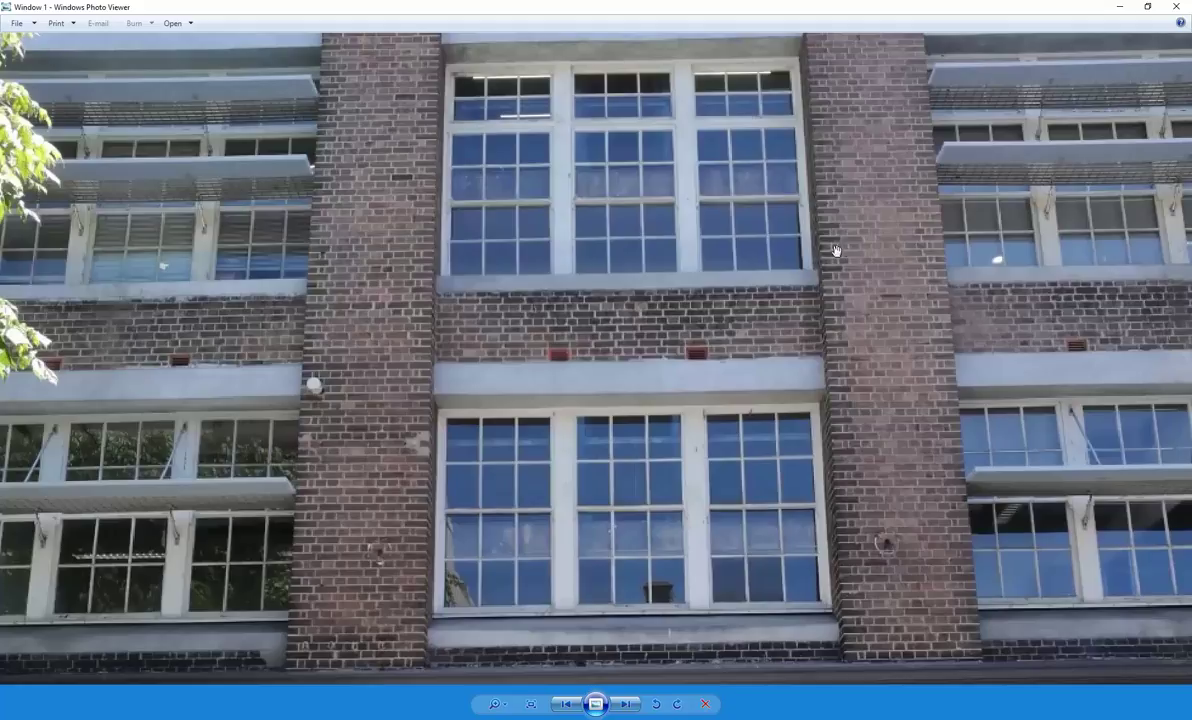
scroll(785, 280, up, 5)
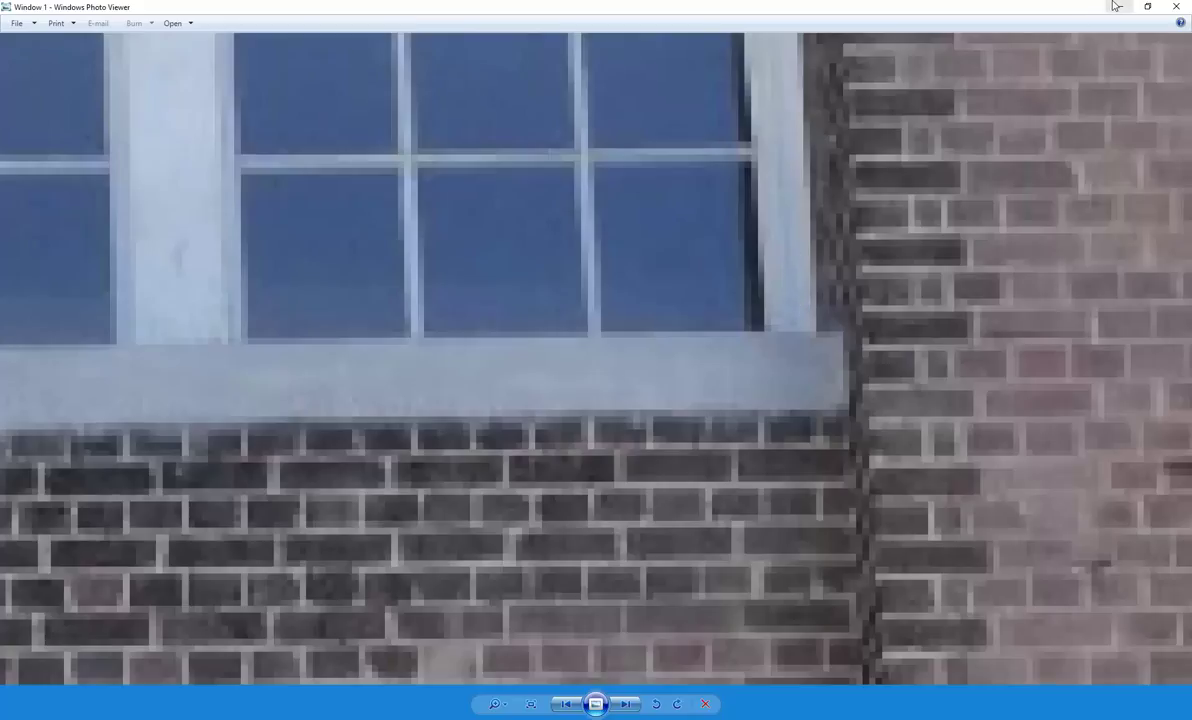
key(alt+Tab)
scroll(369, 297, down, 2)
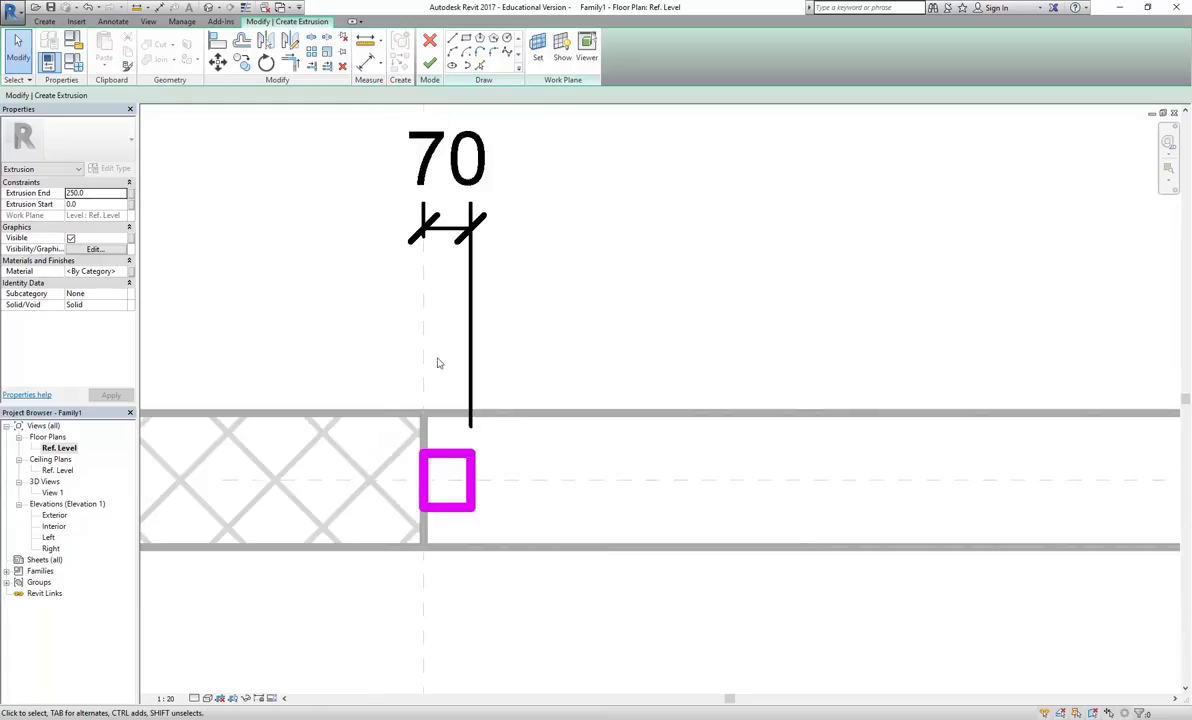
Change the frame sketch's width from 70 to 35 through its temporary dimension
click(470, 478)
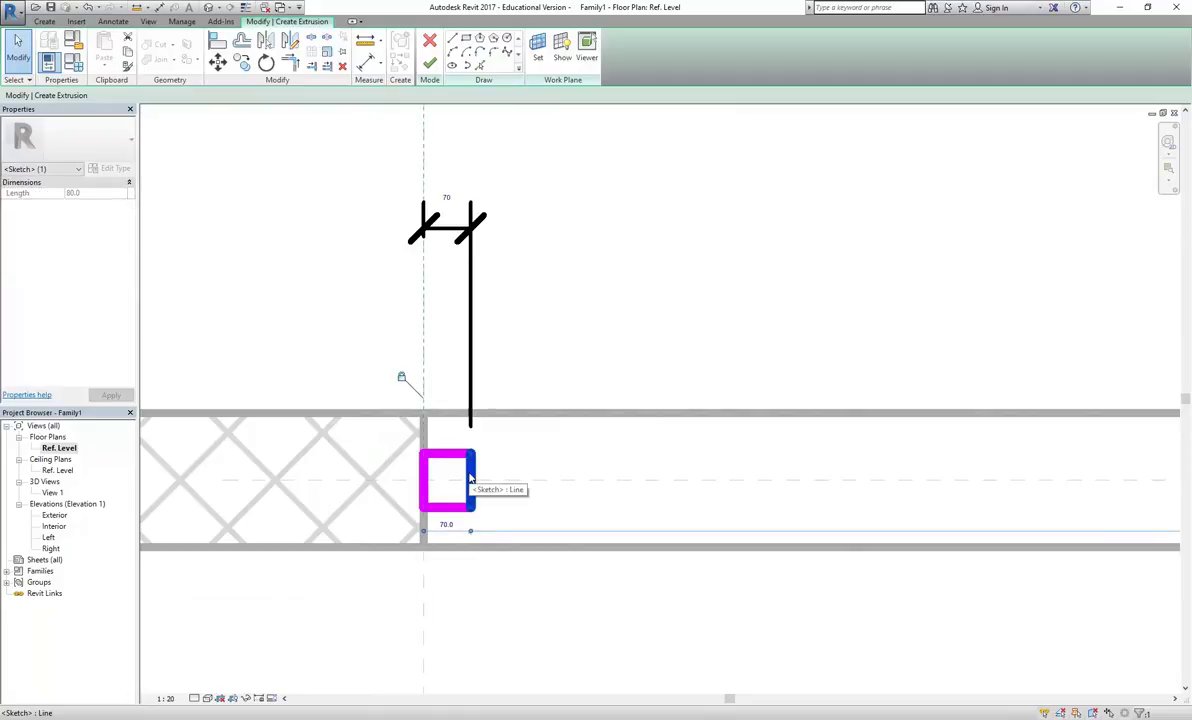
click(446, 196)
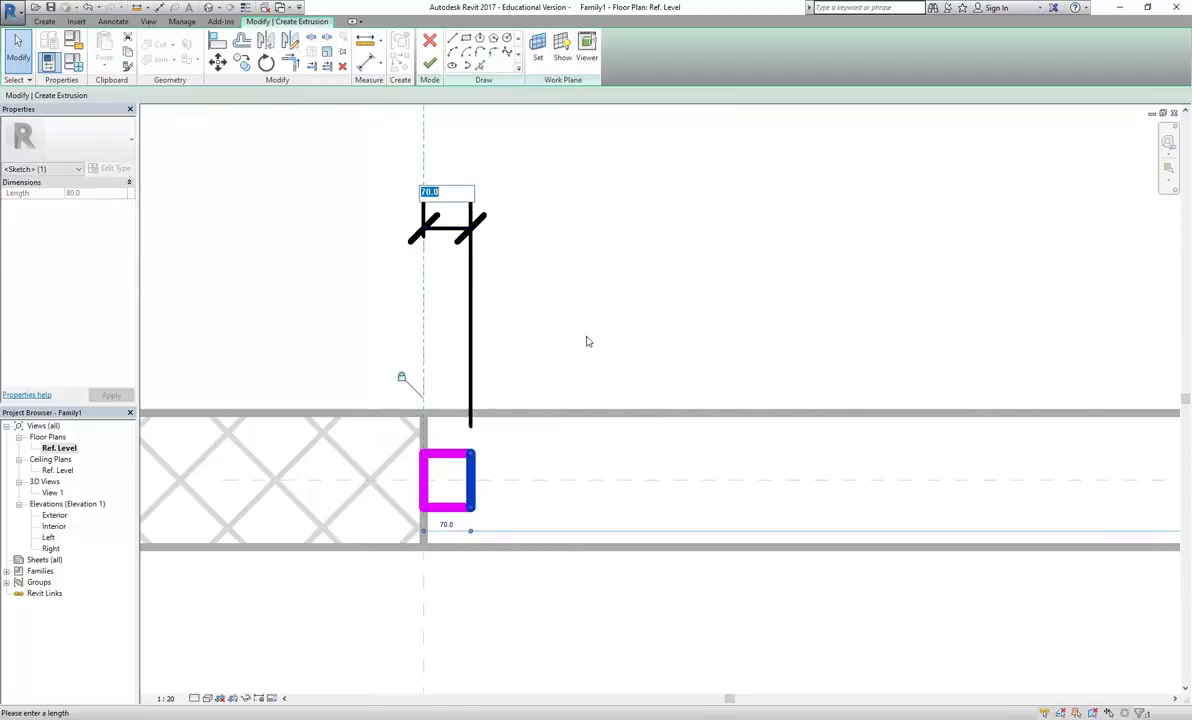
text(35)
key(Return)
click(592, 340)
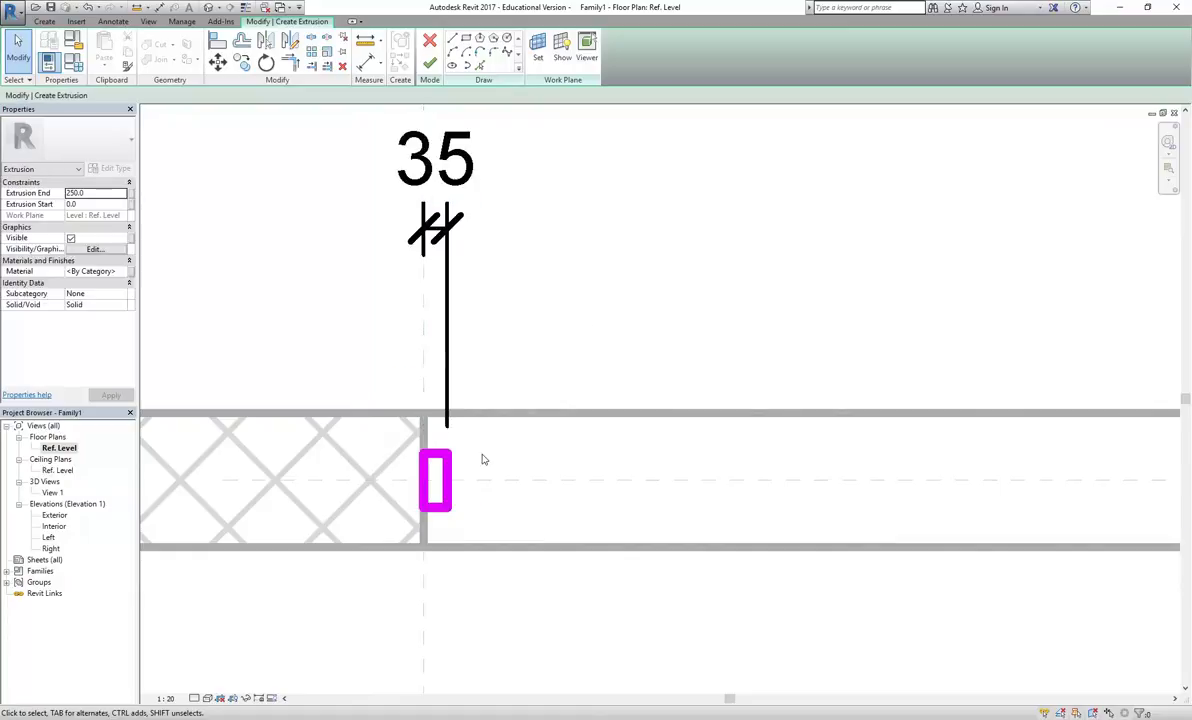
scroll(346, 234, down, 3)
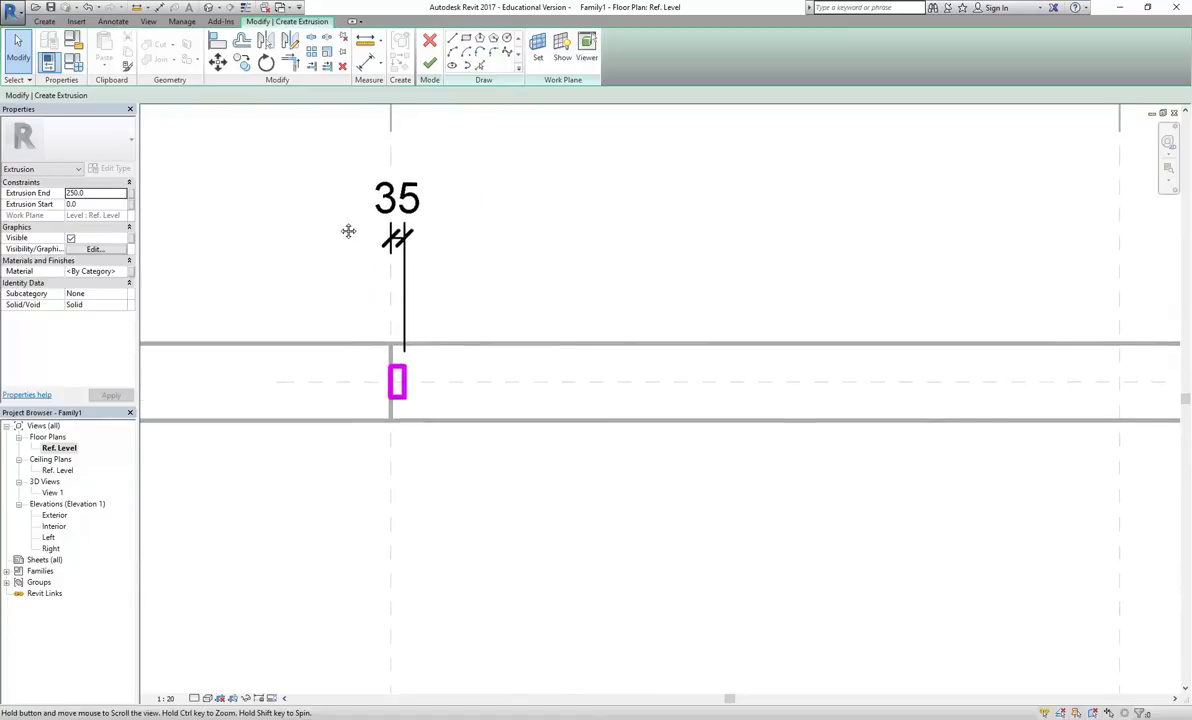
scroll(382, 420, up, 4)
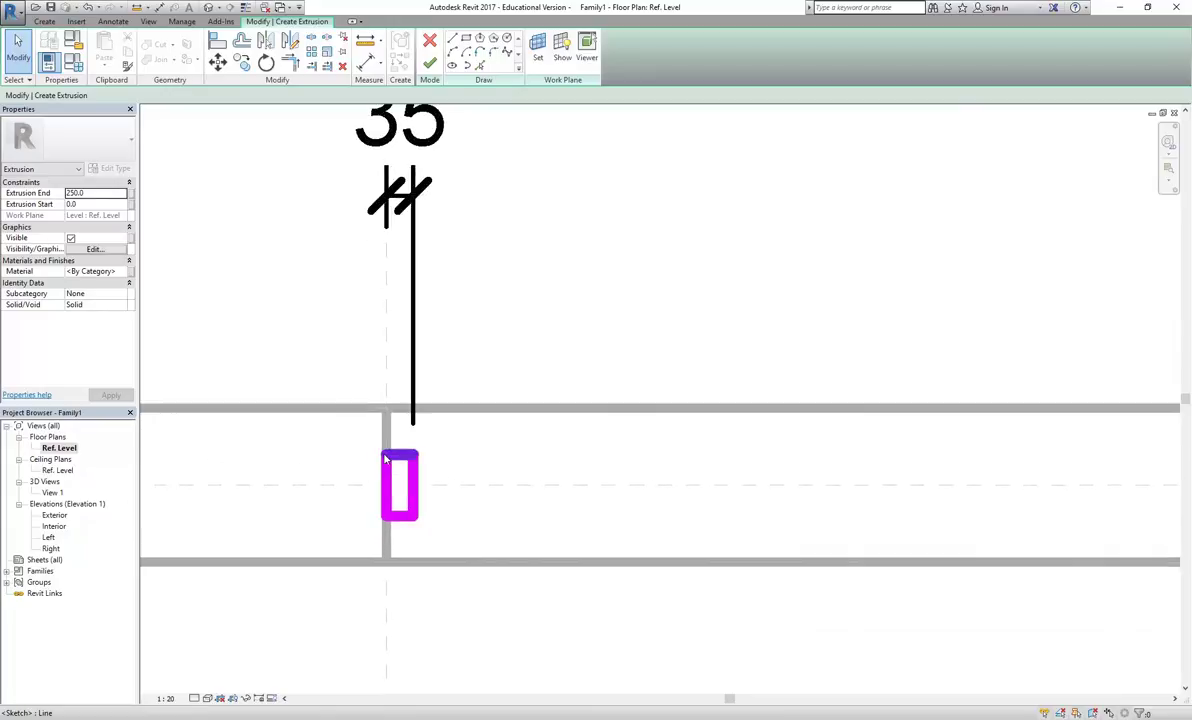
Recheck the 35 width on the right sketch edge, leave it unchanged, and deselect
click(417, 301)
click(396, 636)
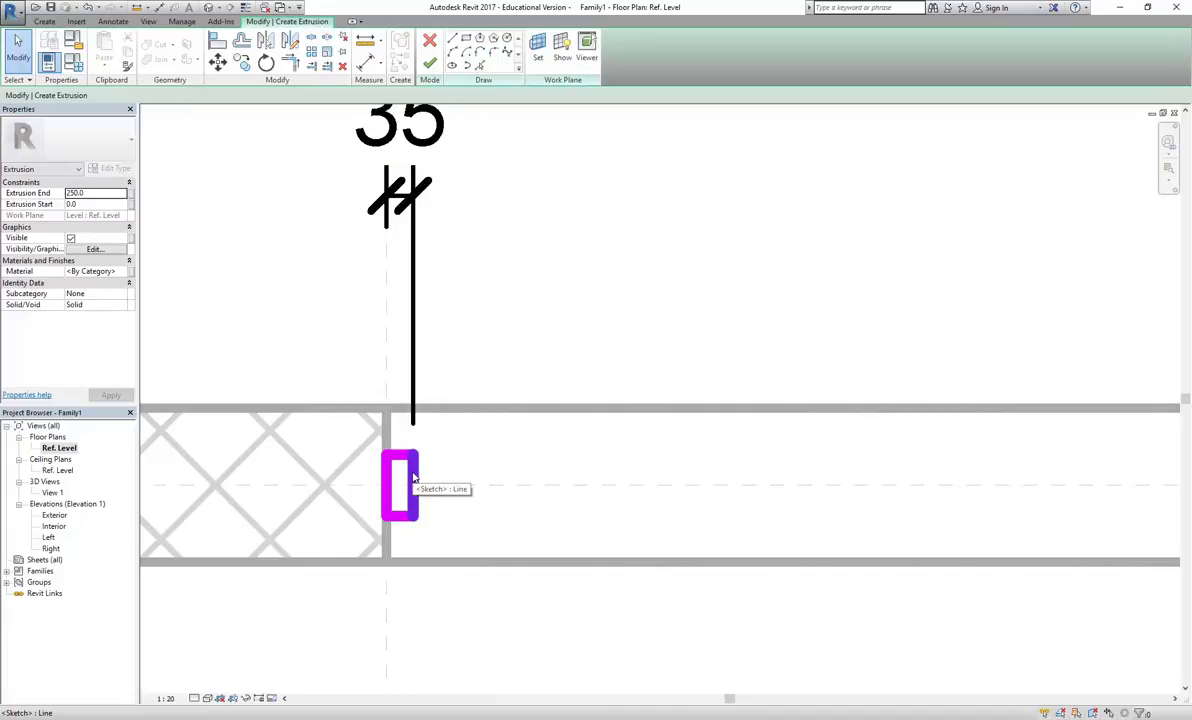
click(413, 478)
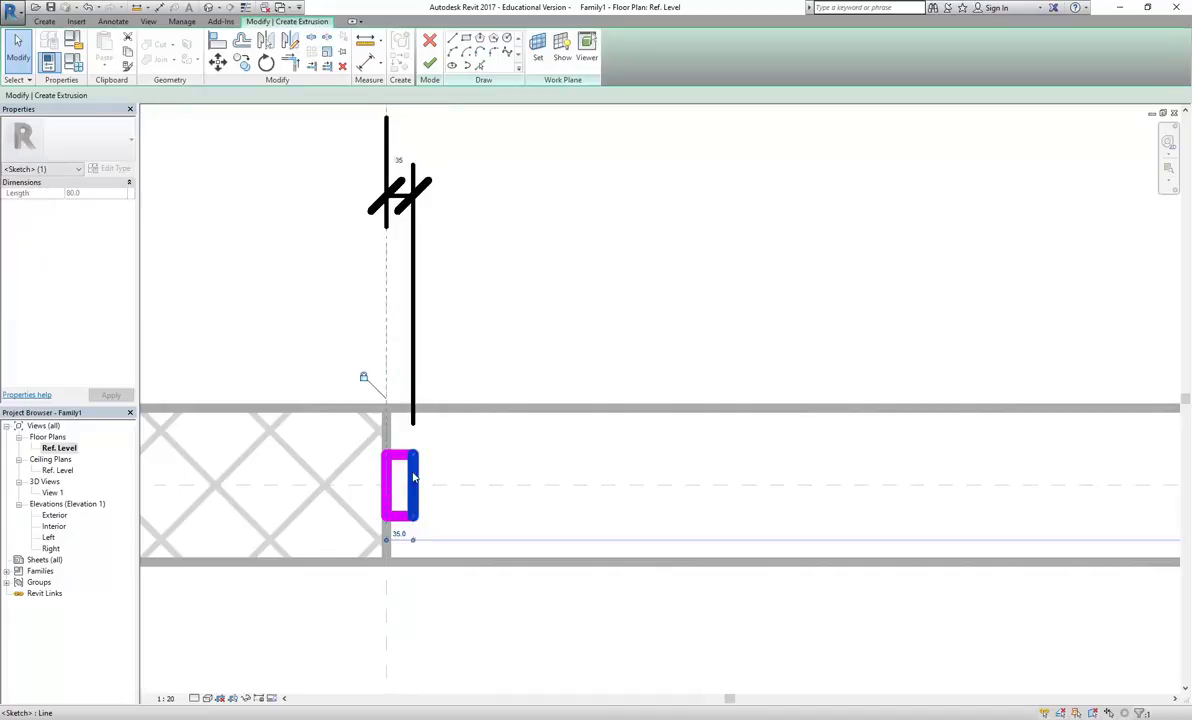
click(399, 160)
key(Escape)
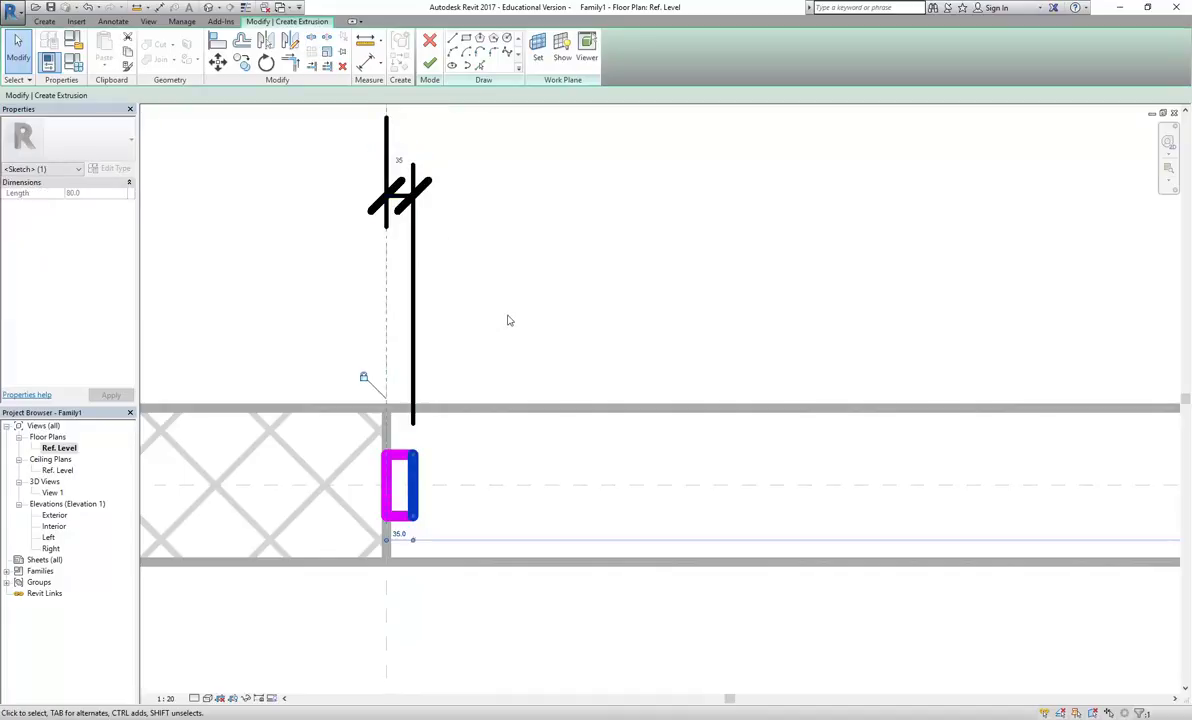
key(Escape)
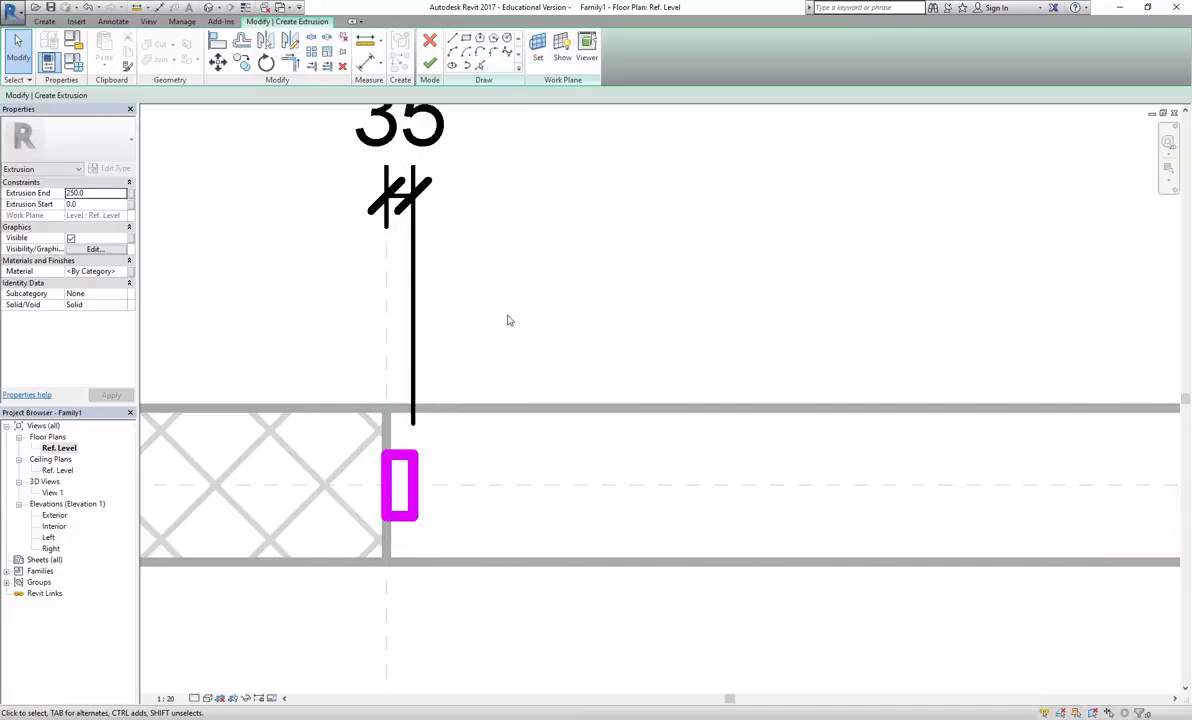
scroll(503, 301, down, 3)
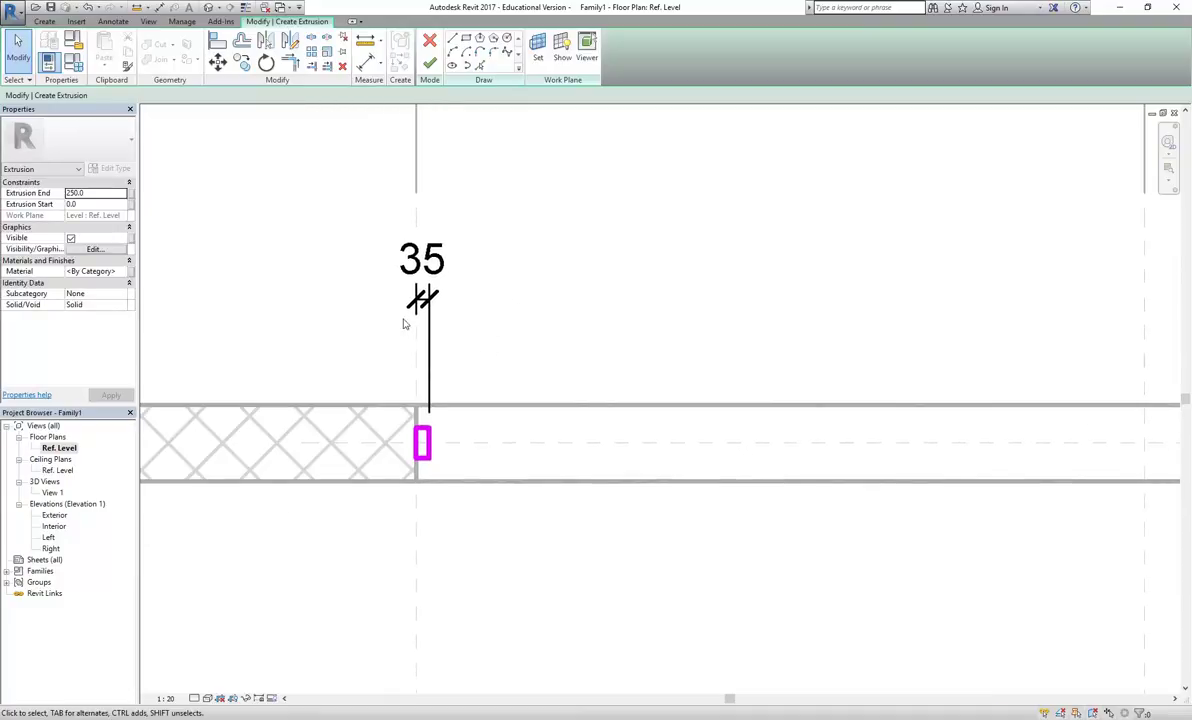
Lock the 35 width dimension with its padlock, then clear the selection
scroll(405, 323, up, 2)
click(442, 314)
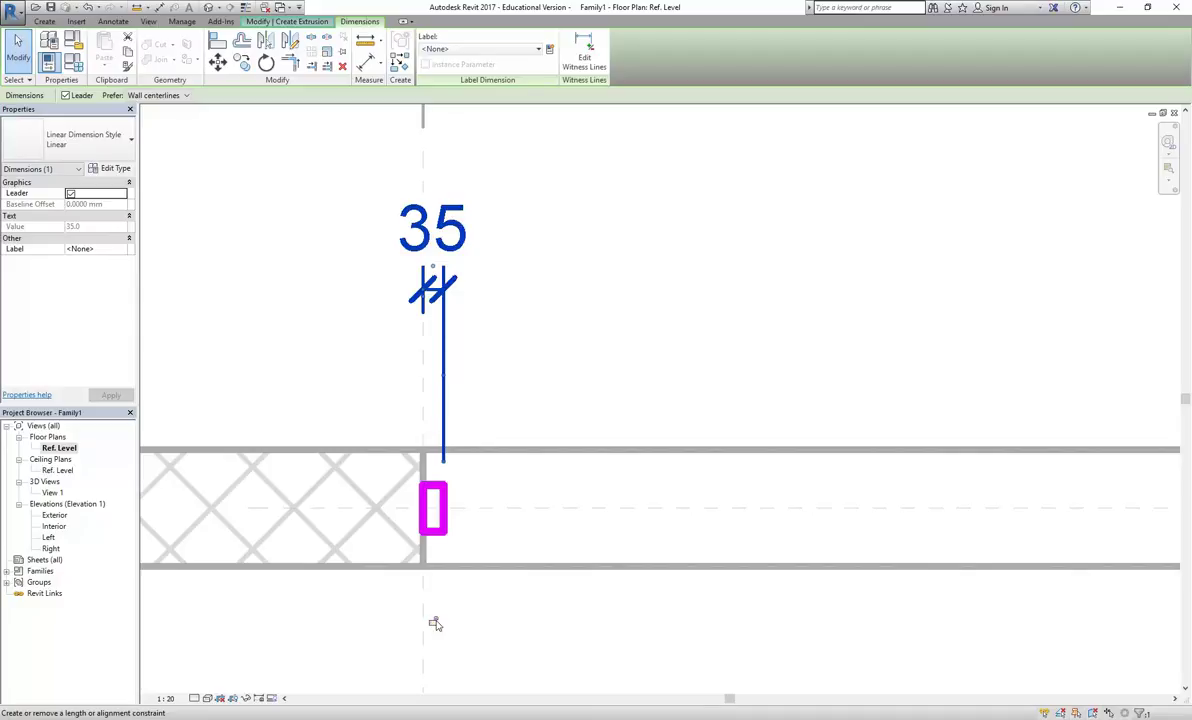
scroll(360, 346, up, 3)
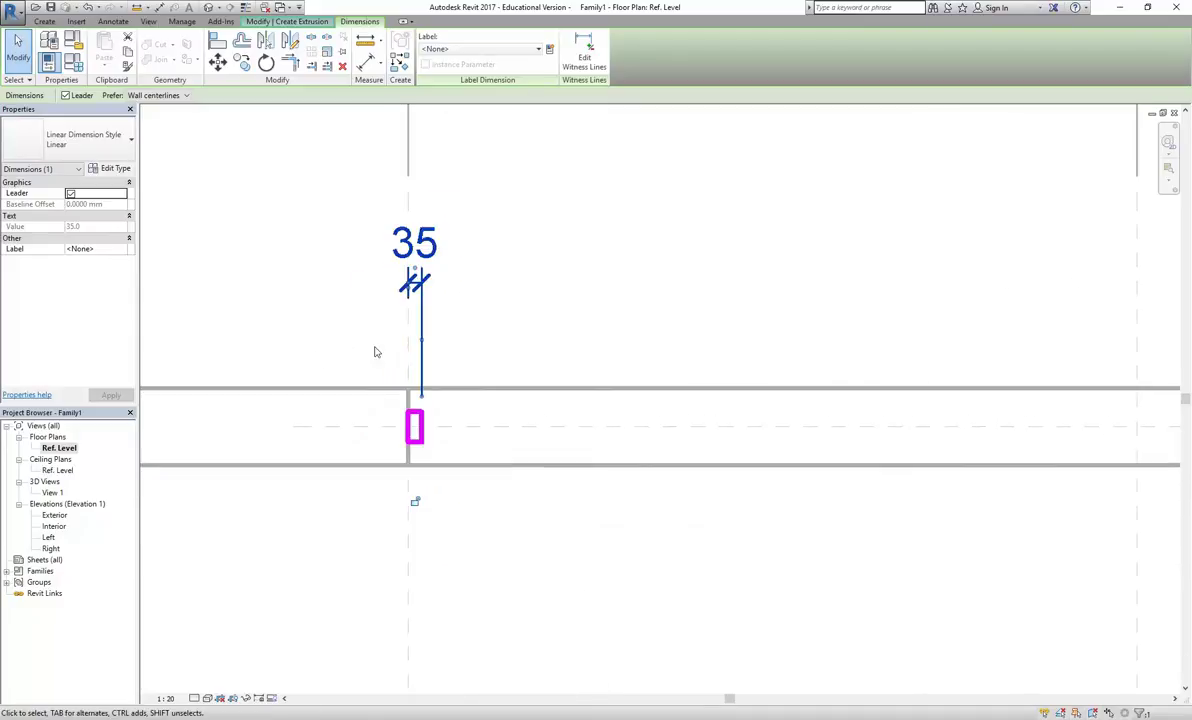
click(428, 552)
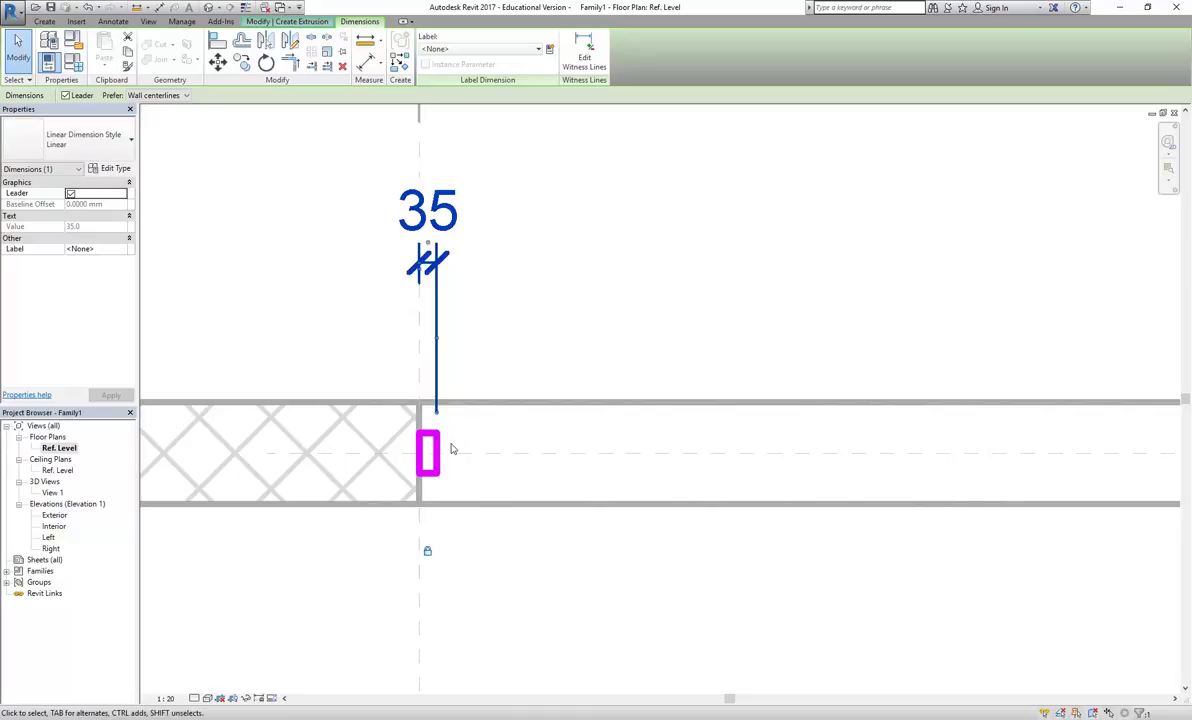
click(505, 291)
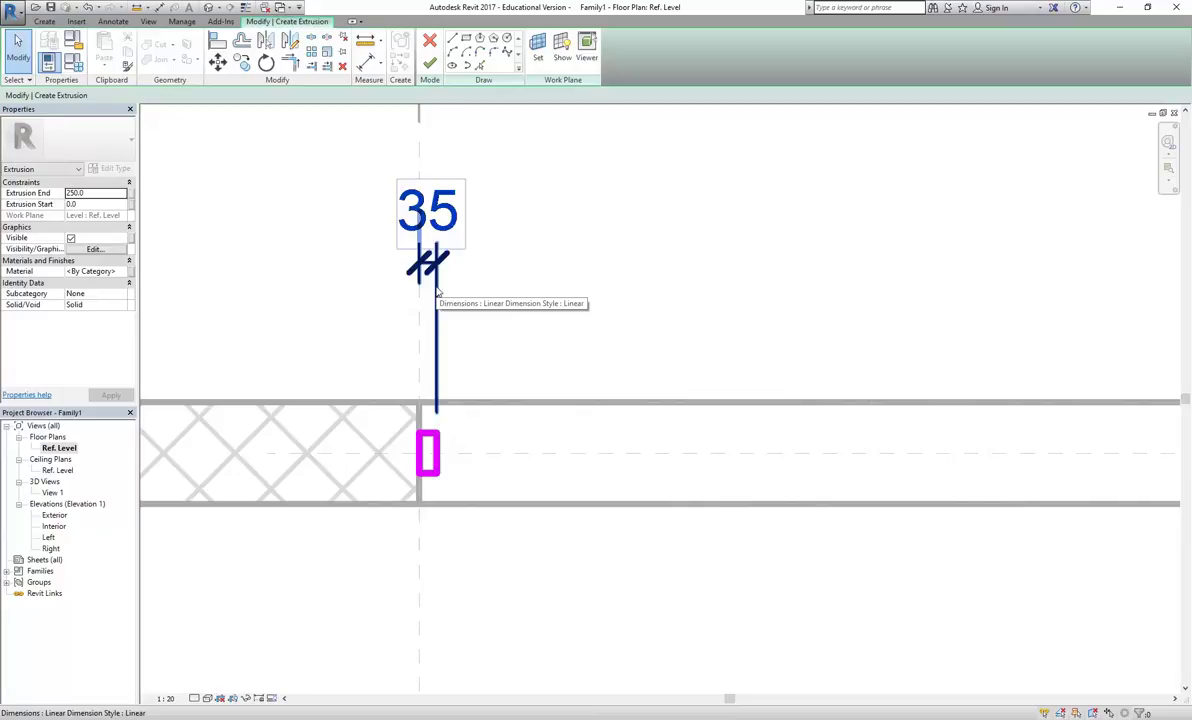
click(436, 292)
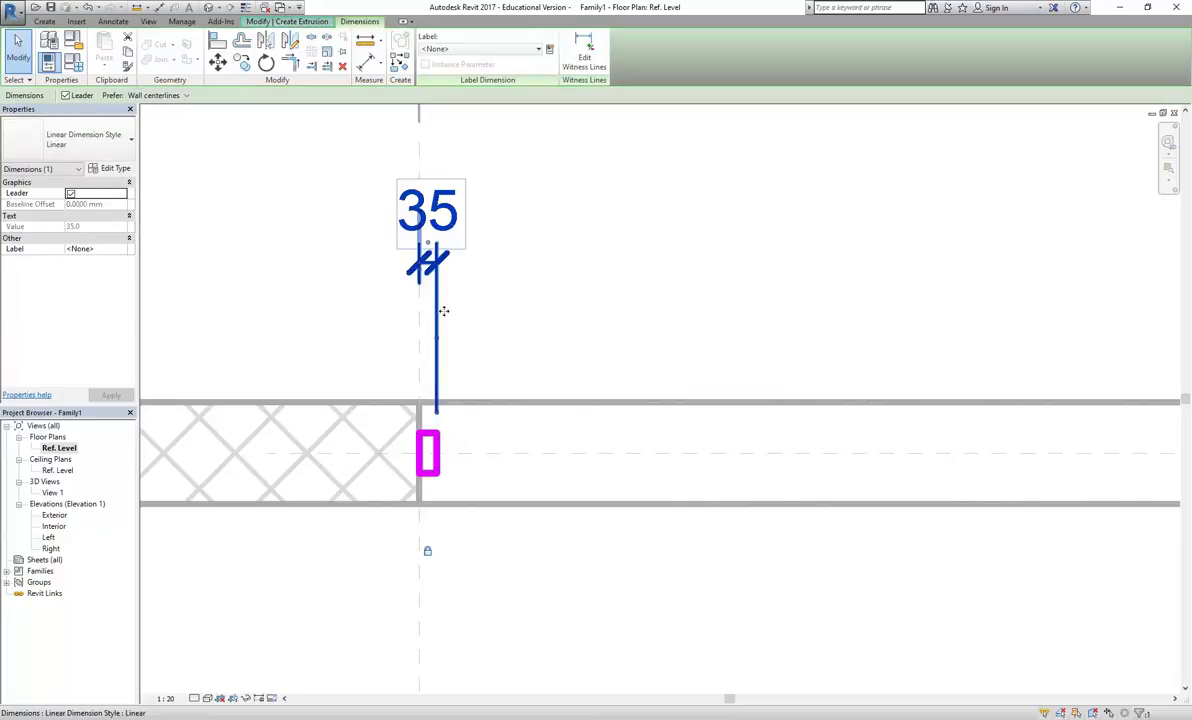
key(Escape)
click(443, 353)
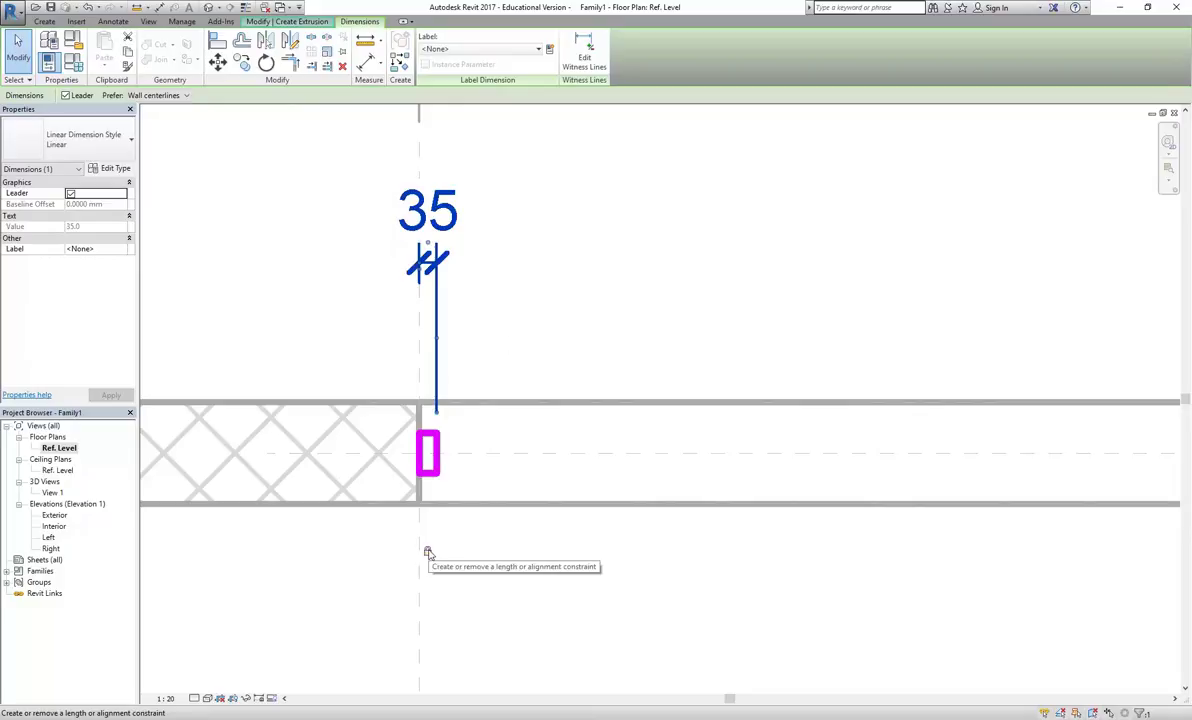
key(Escape)
scroll(497, 311, down, 1)
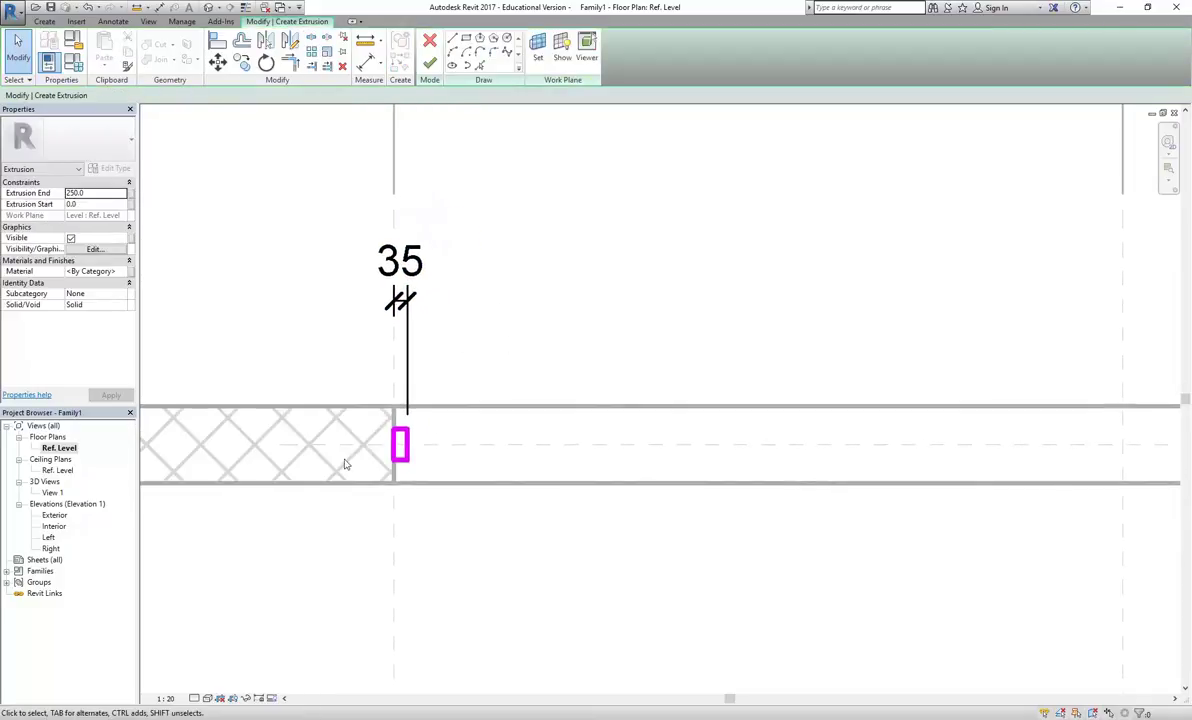
scroll(389, 431, up, 2)
scroll(400, 431, up, 2)
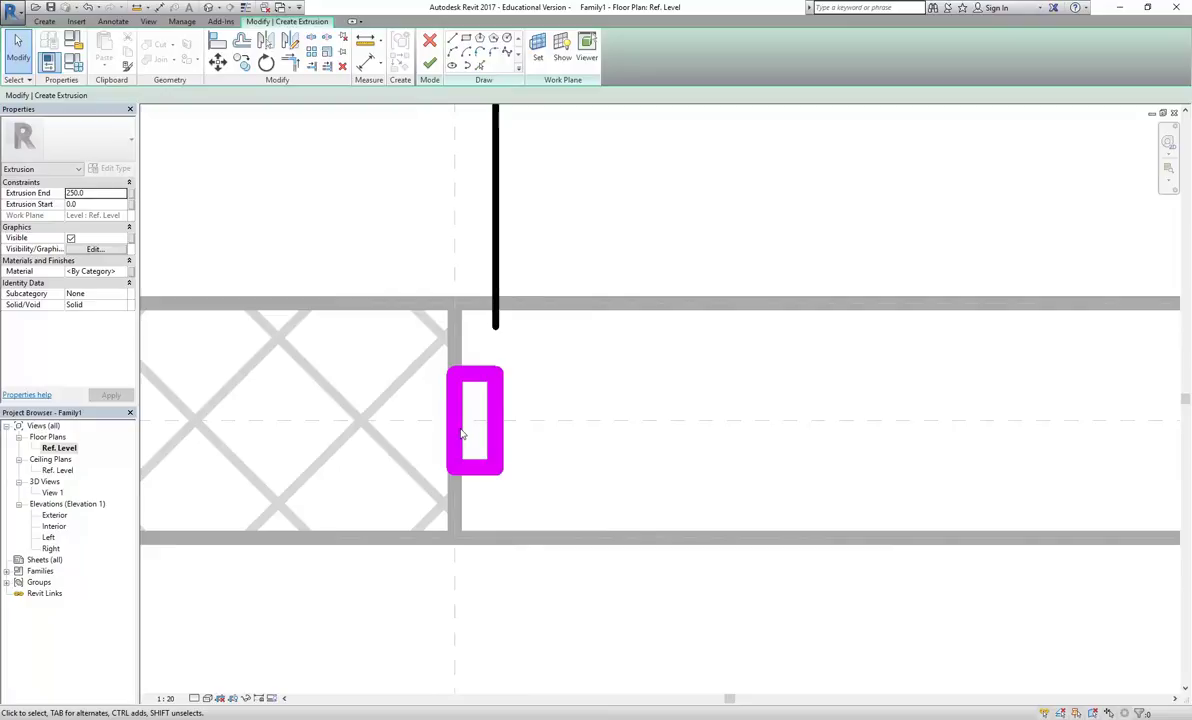
click(475, 376)
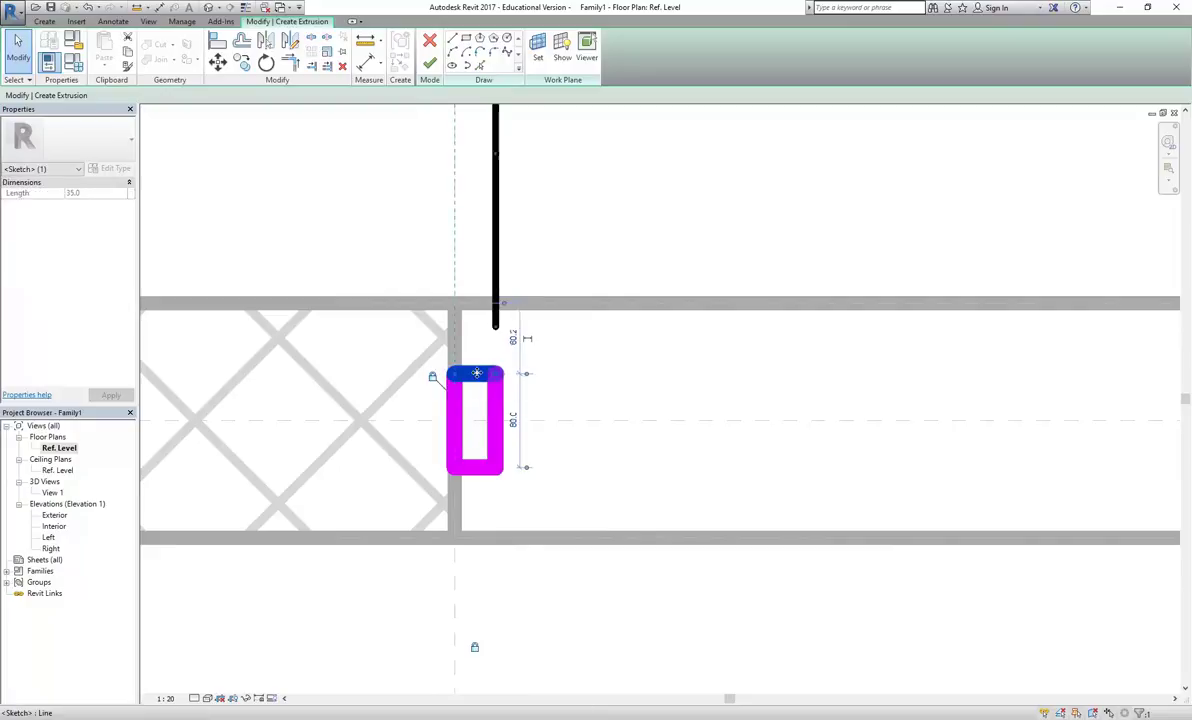
click(481, 469)
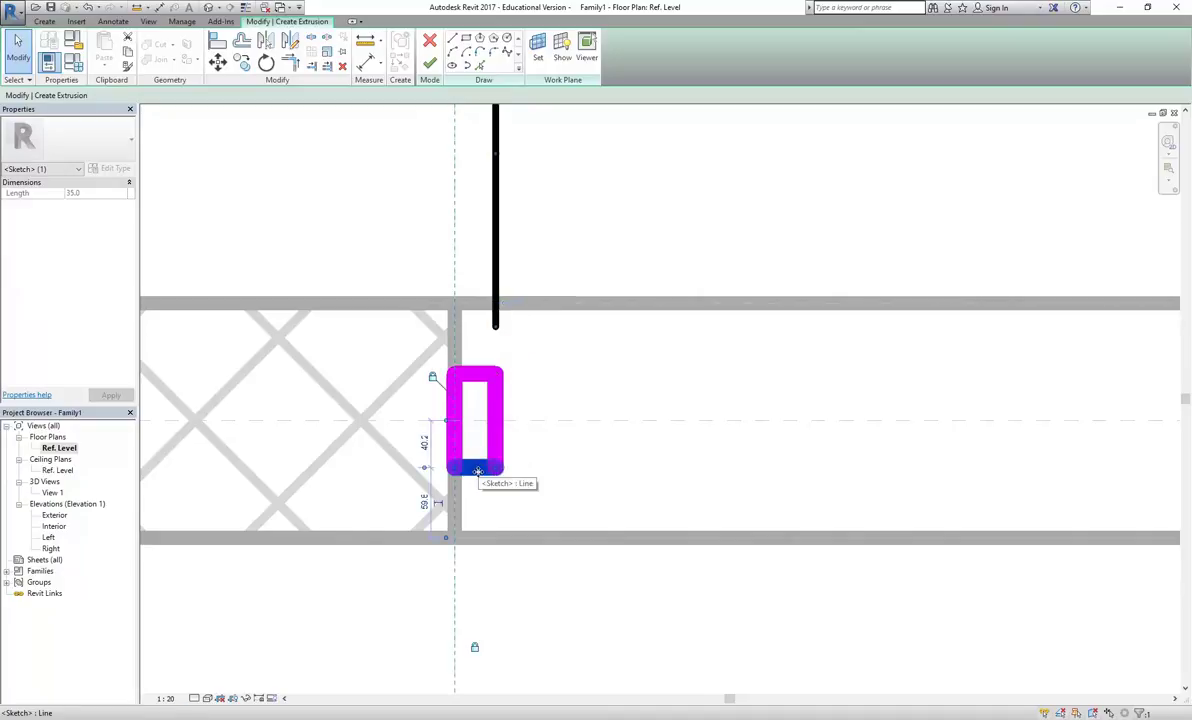
click(563, 390)
scroll(551, 396, up, 2)
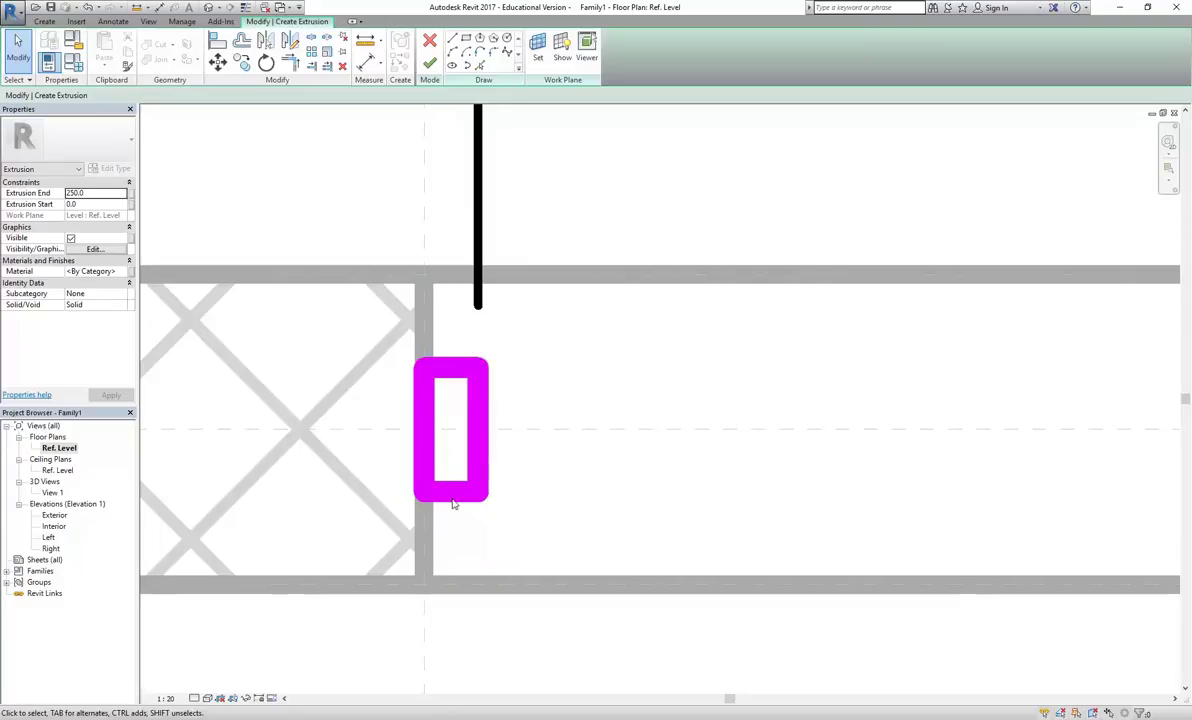
middle_drag(552, 386, 593, 383)
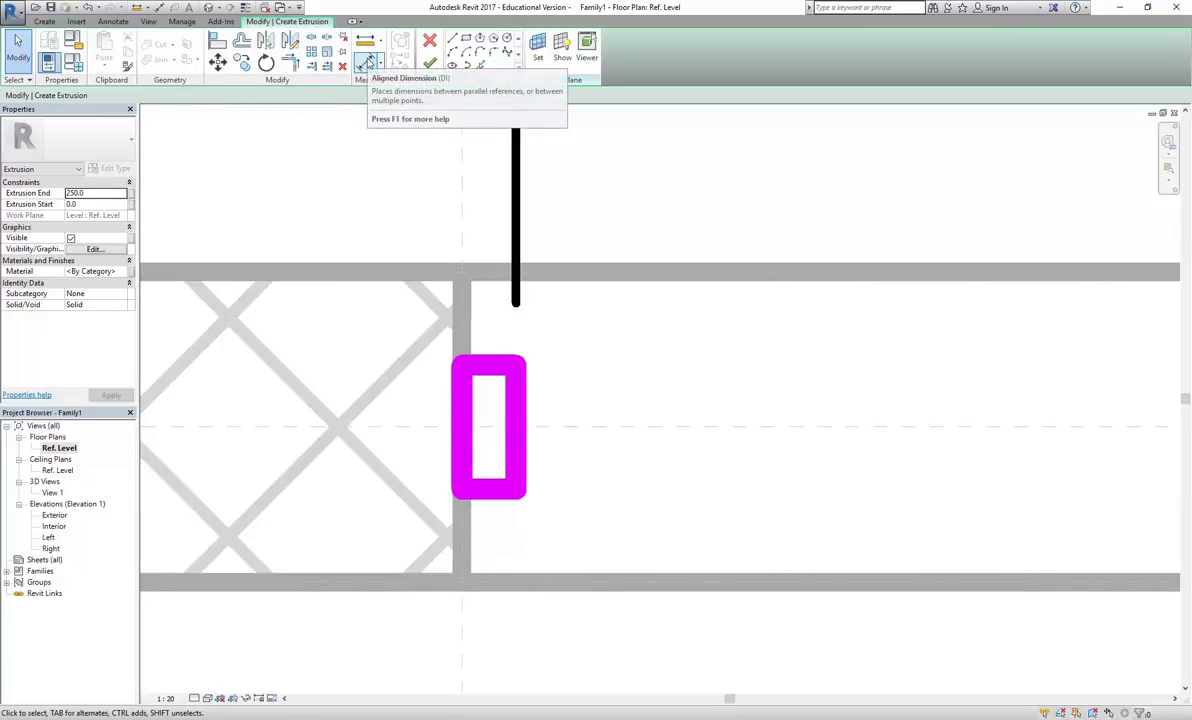
Dimension from the rectangle's top edge to the wall centreline, placing the string beside the rectangle
click(367, 64)
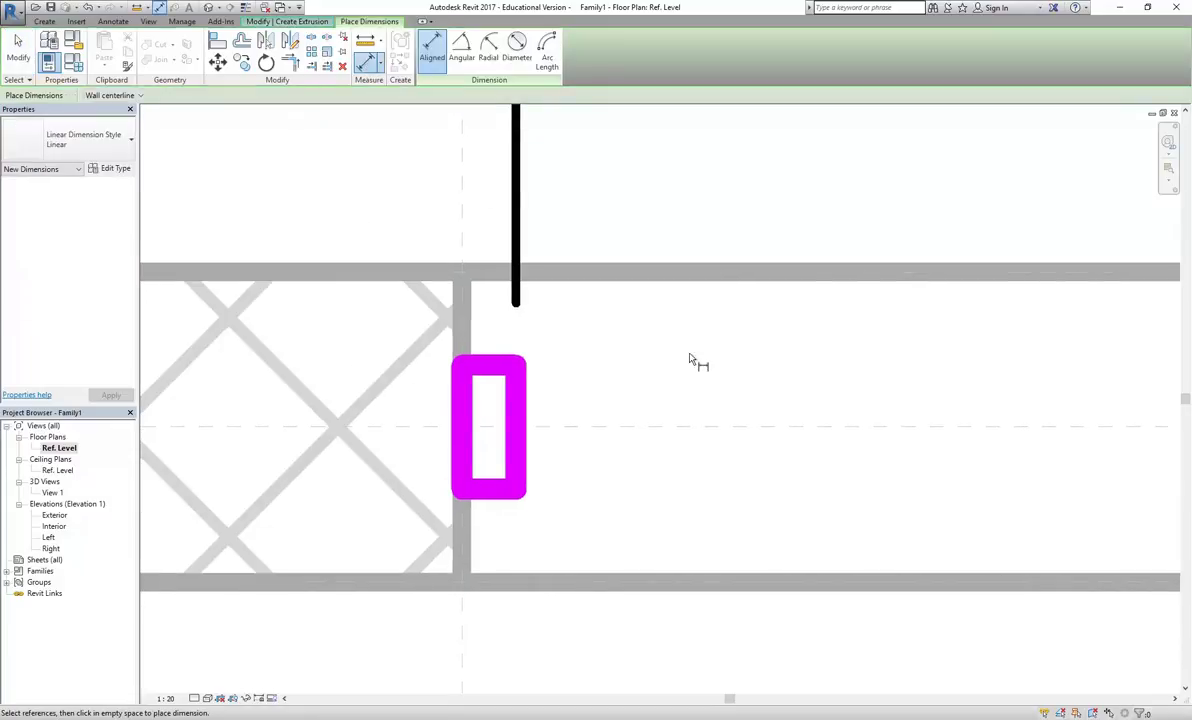
scroll(684, 360, down, 2)
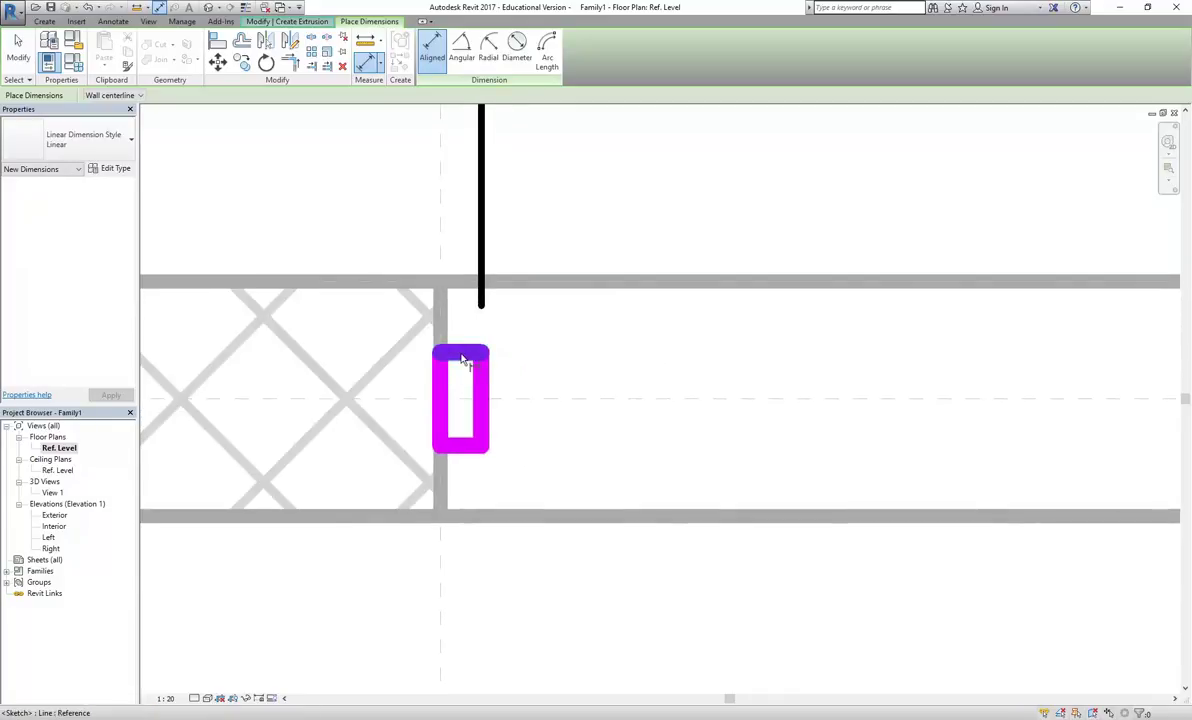
click(461, 358)
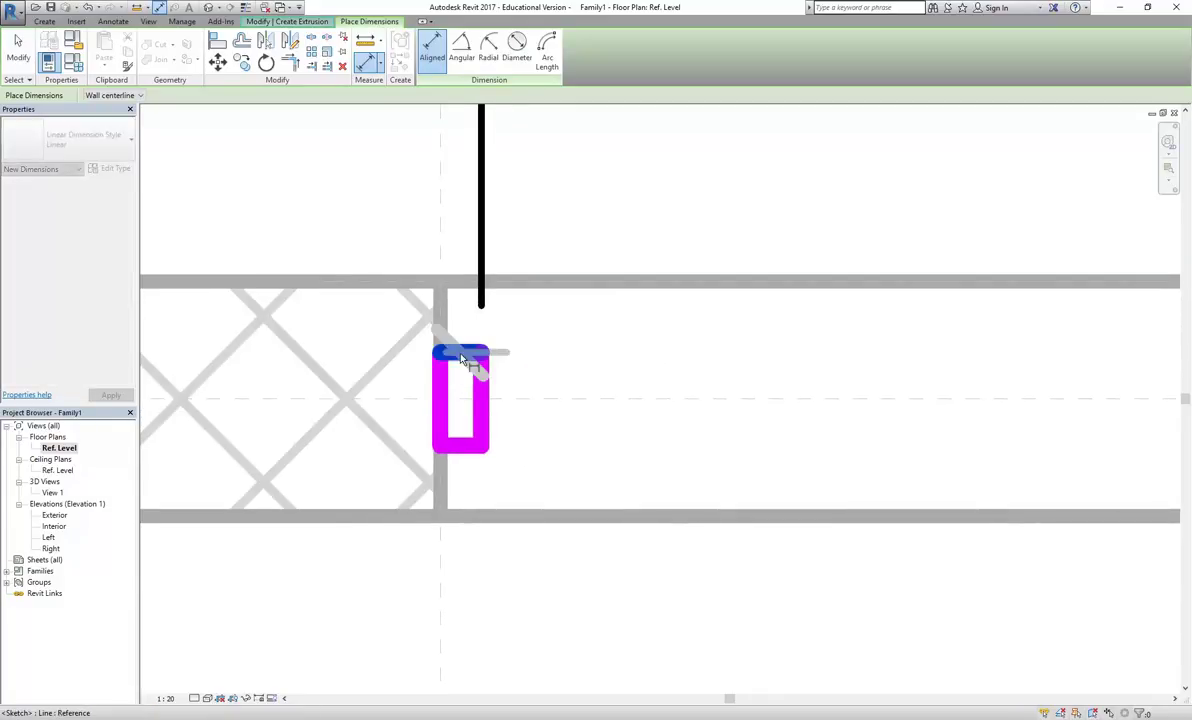
click(621, 401)
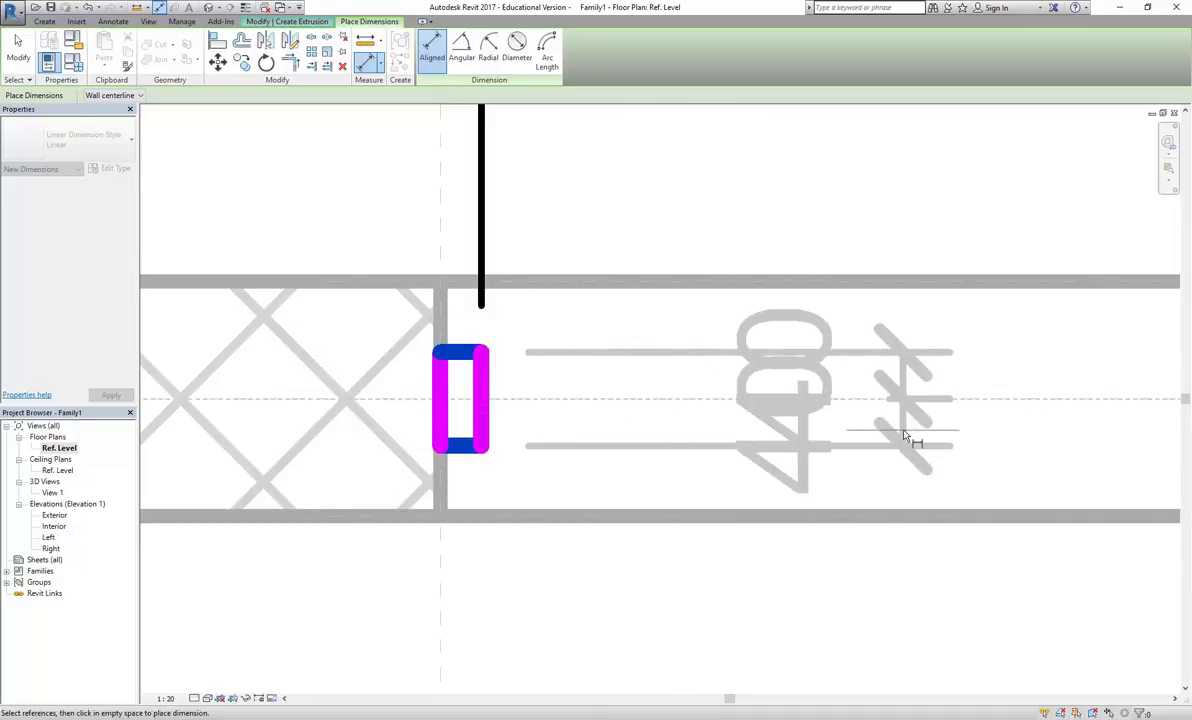
scroll(647, 434, down, 2)
click(689, 449)
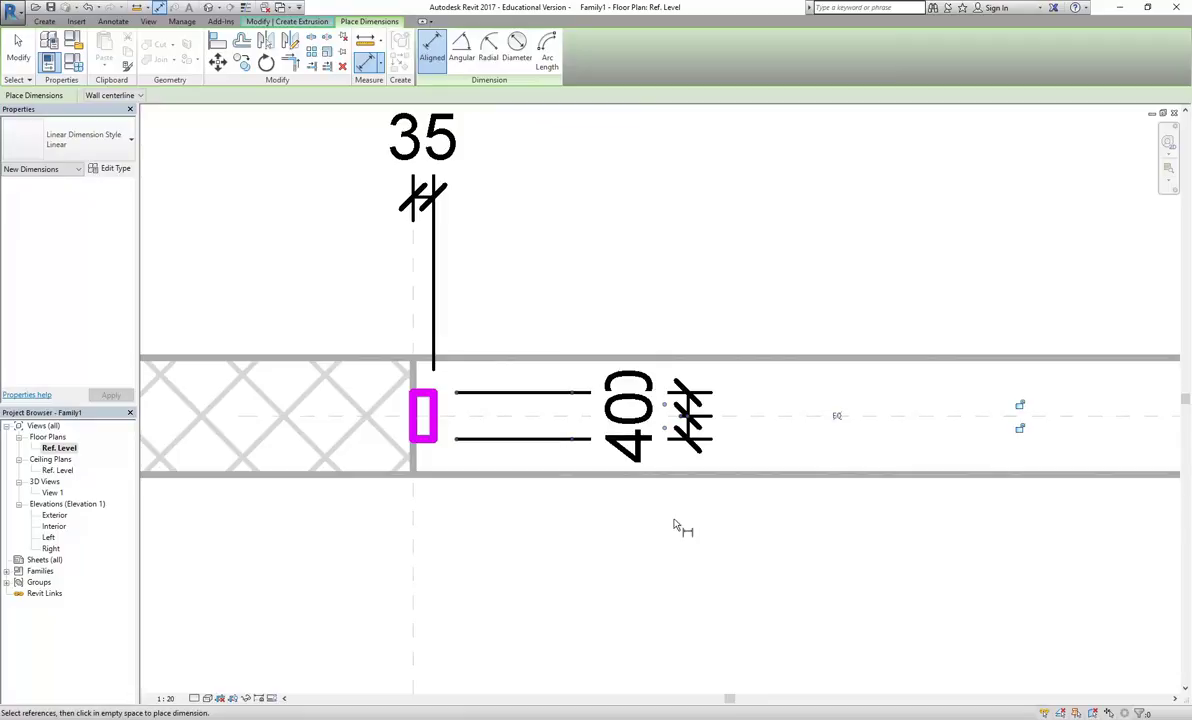
Set EQ equality on the dimension string, display its values, and select it
scroll(650, 522, down, 3)
scroll(665, 545, up, 3)
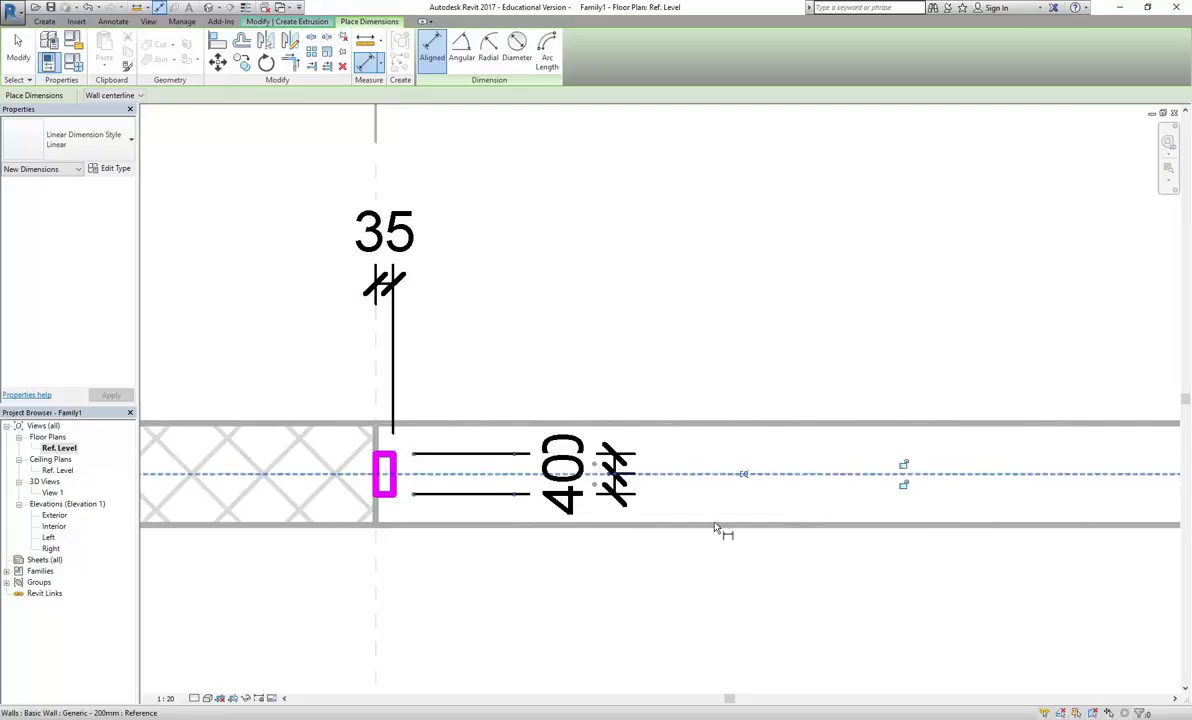
scroll(705, 503, up, 1)
scroll(708, 503, up, 1)
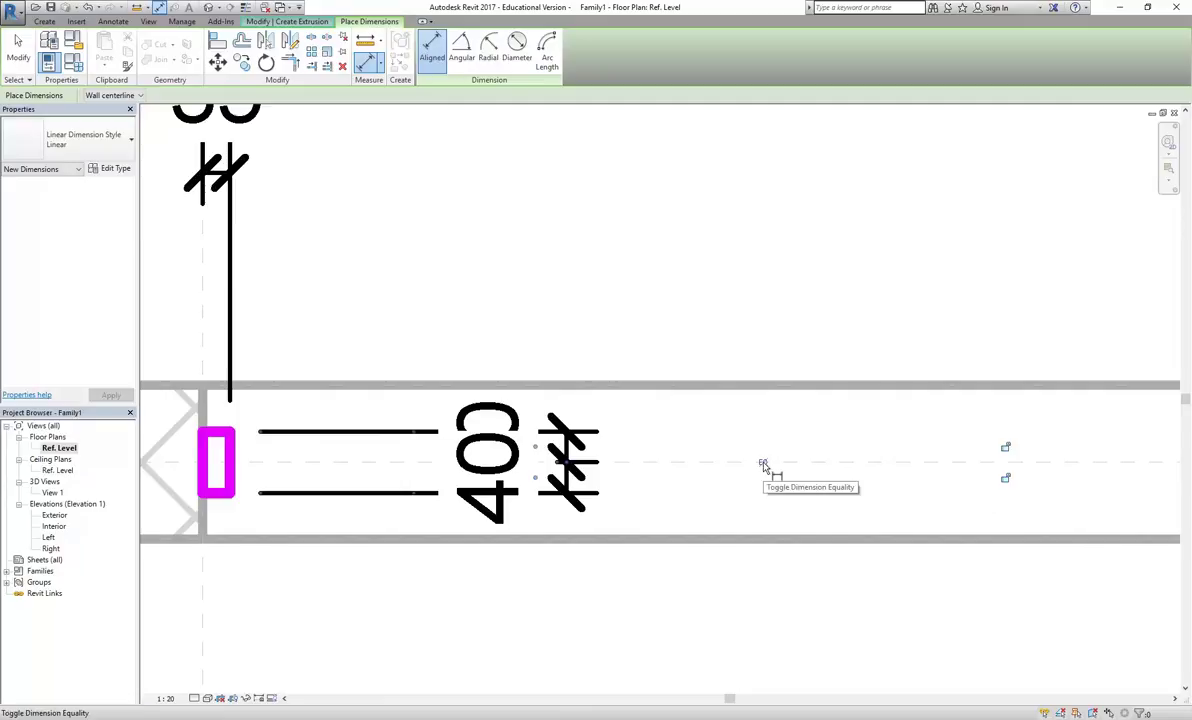
click(763, 464)
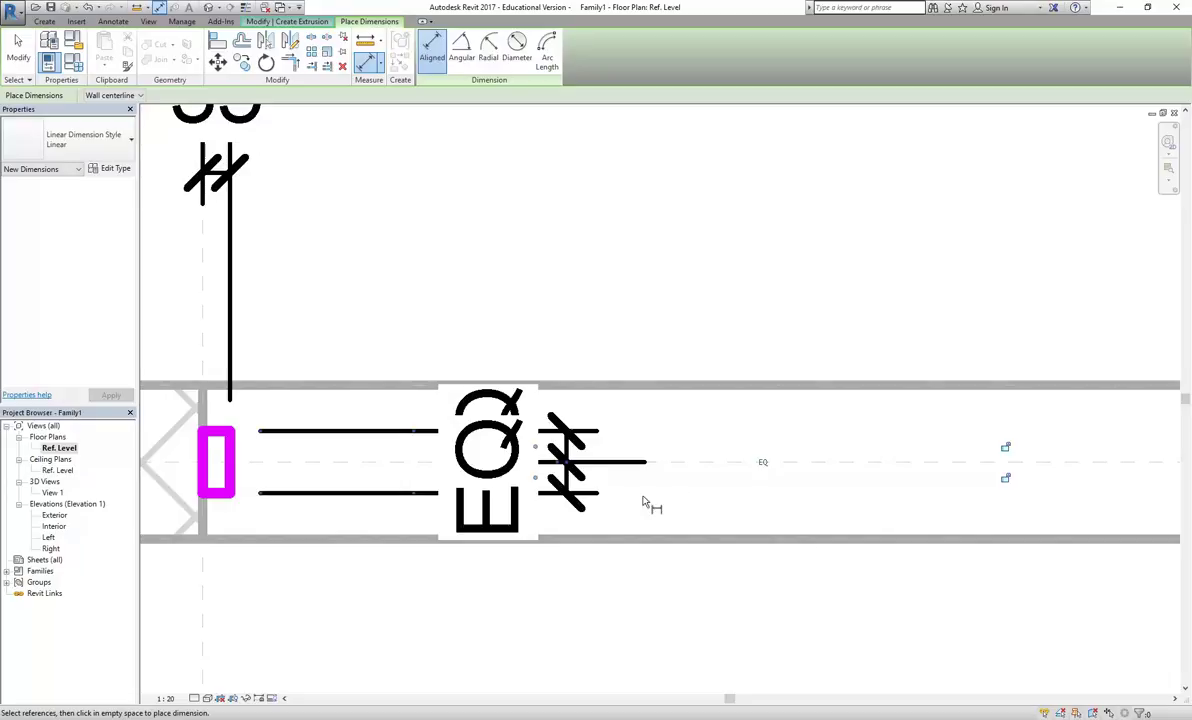
click(762, 466)
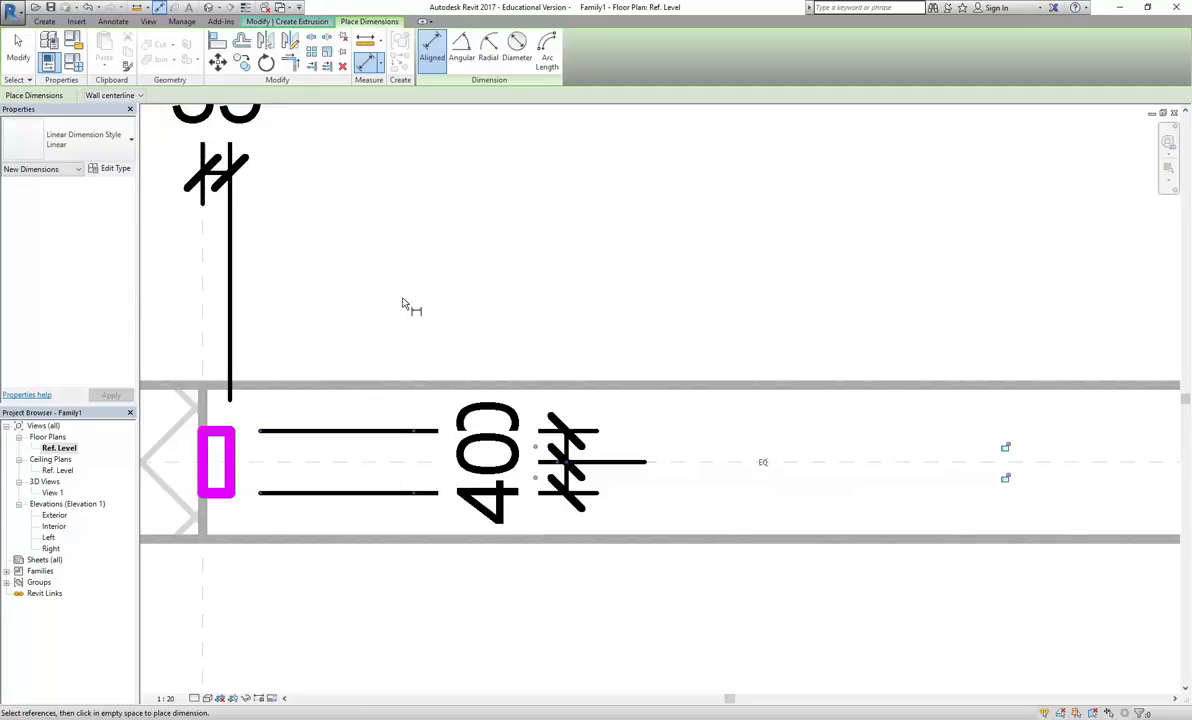
scroll(412, 306, down, 2)
right_click(469, 271)
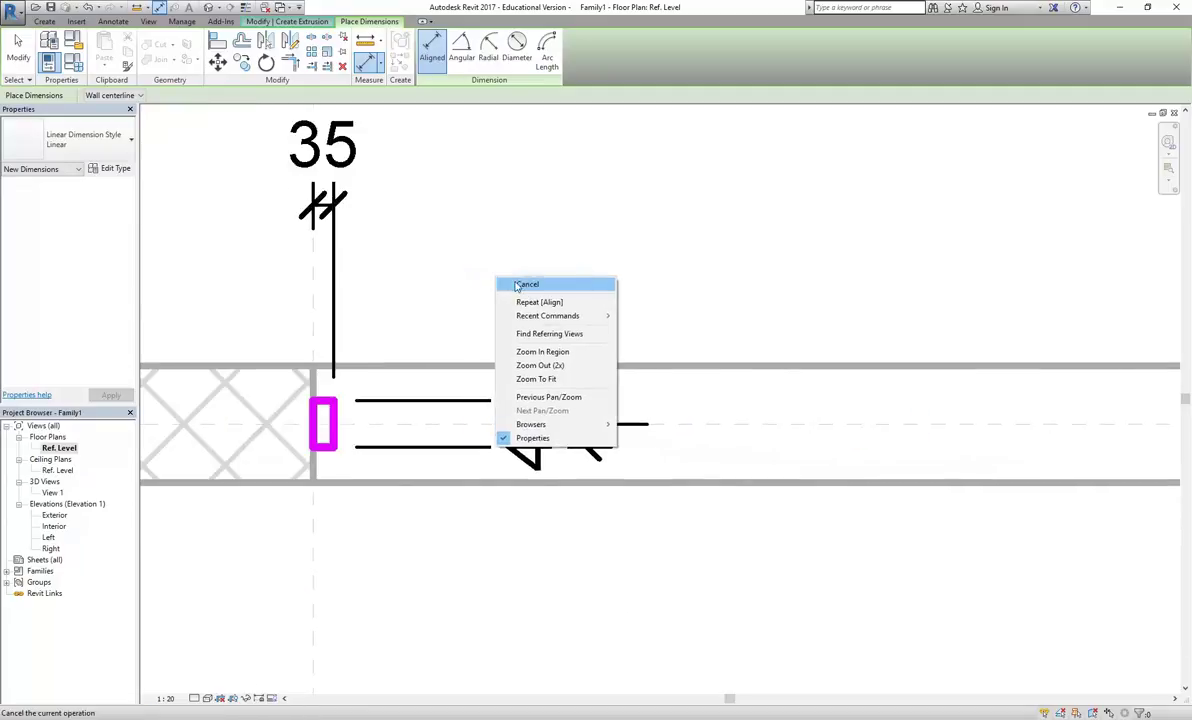
click(497, 273)
click(545, 443)
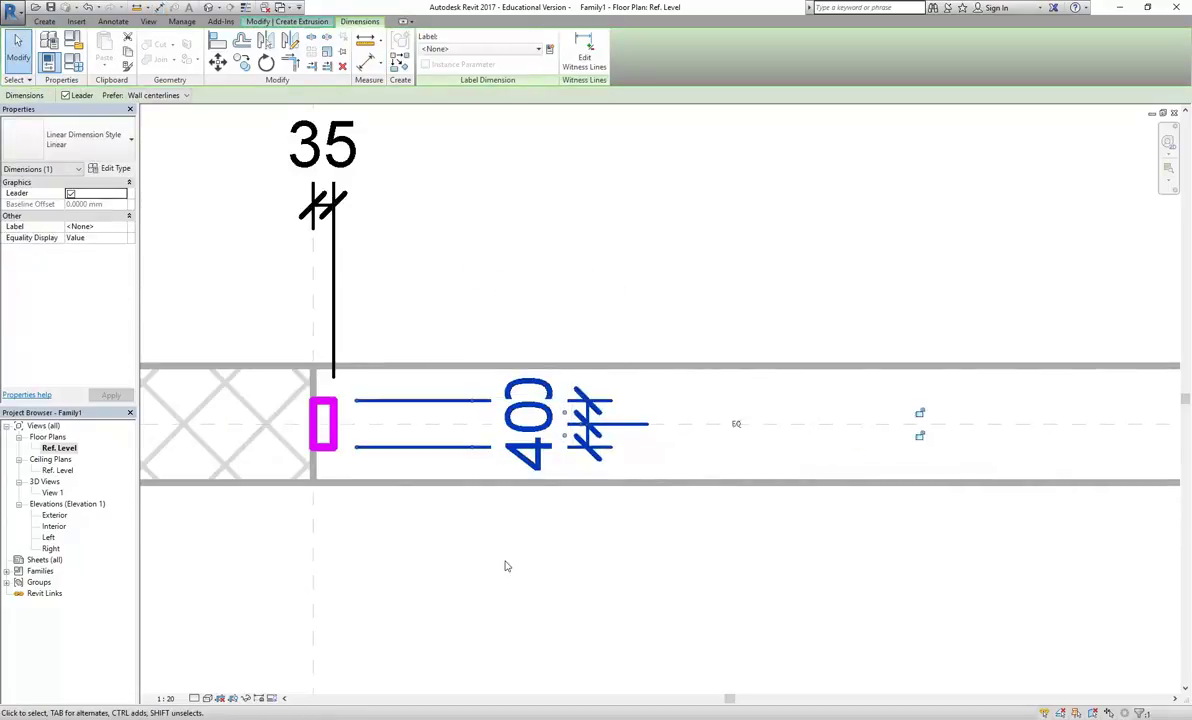
click(737, 425)
click(739, 426)
key(Escape)
scroll(447, 330, up, 3)
middle_drag(456, 453, 428, 426)
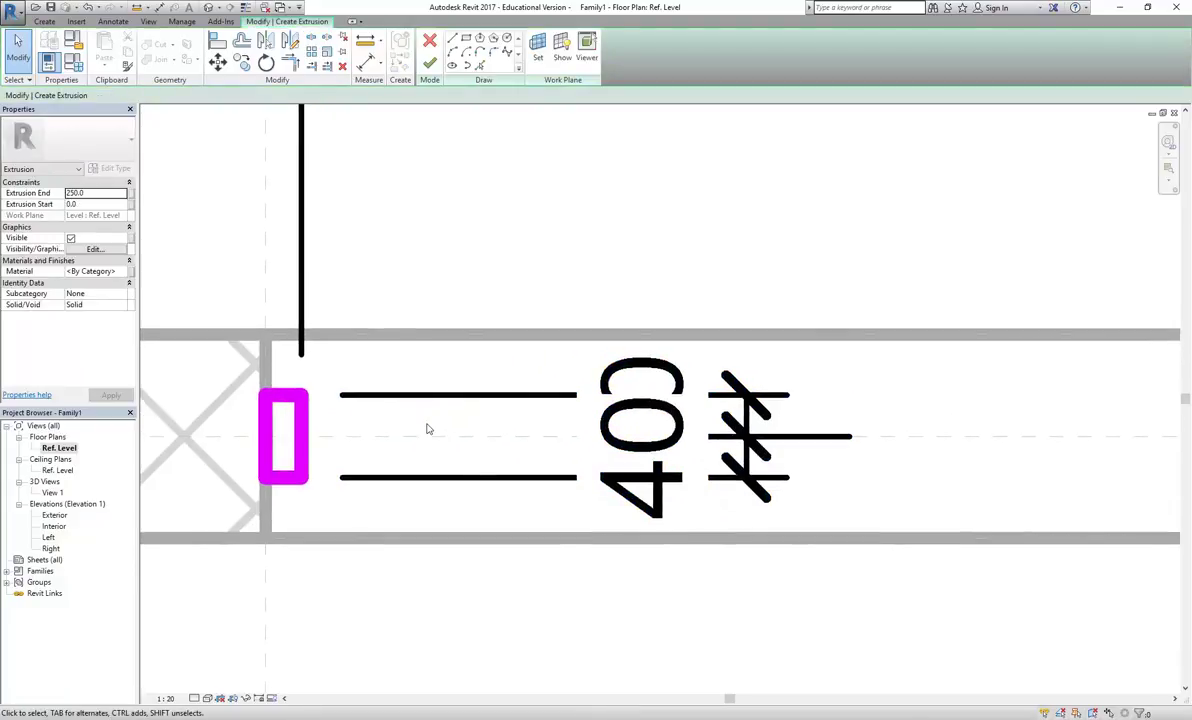
scroll(469, 452, down, 2)
click(469, 452)
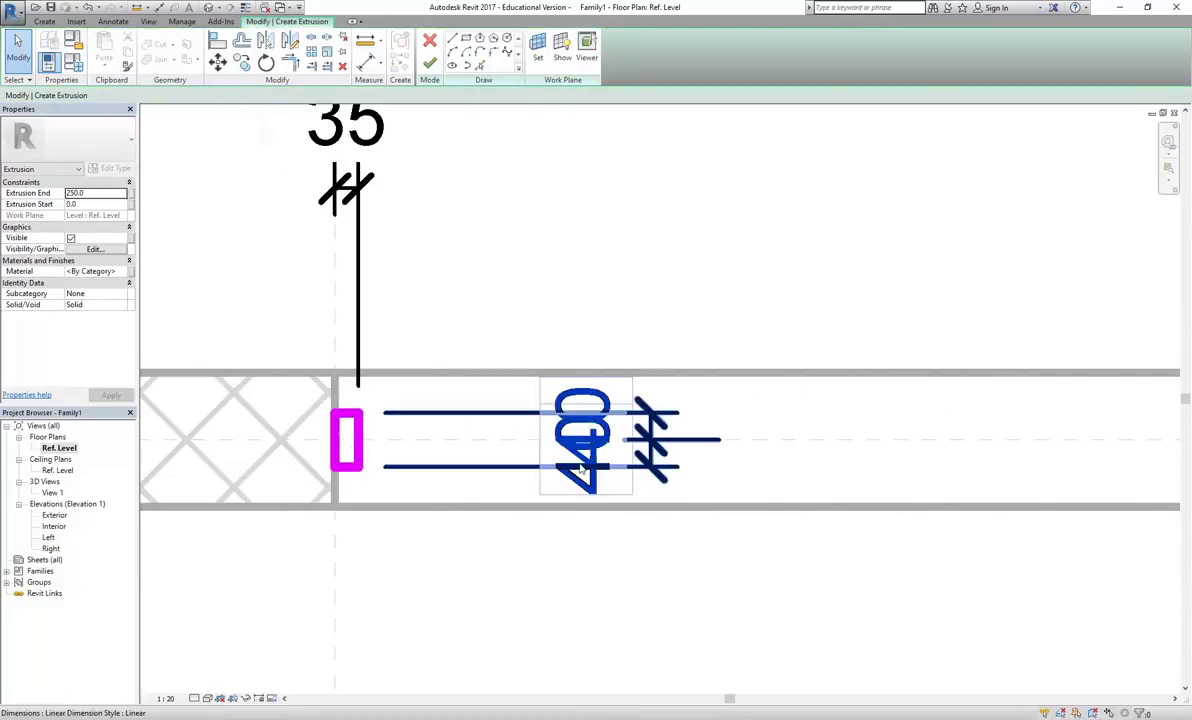
scroll(782, 436, down, 1)
click(730, 441)
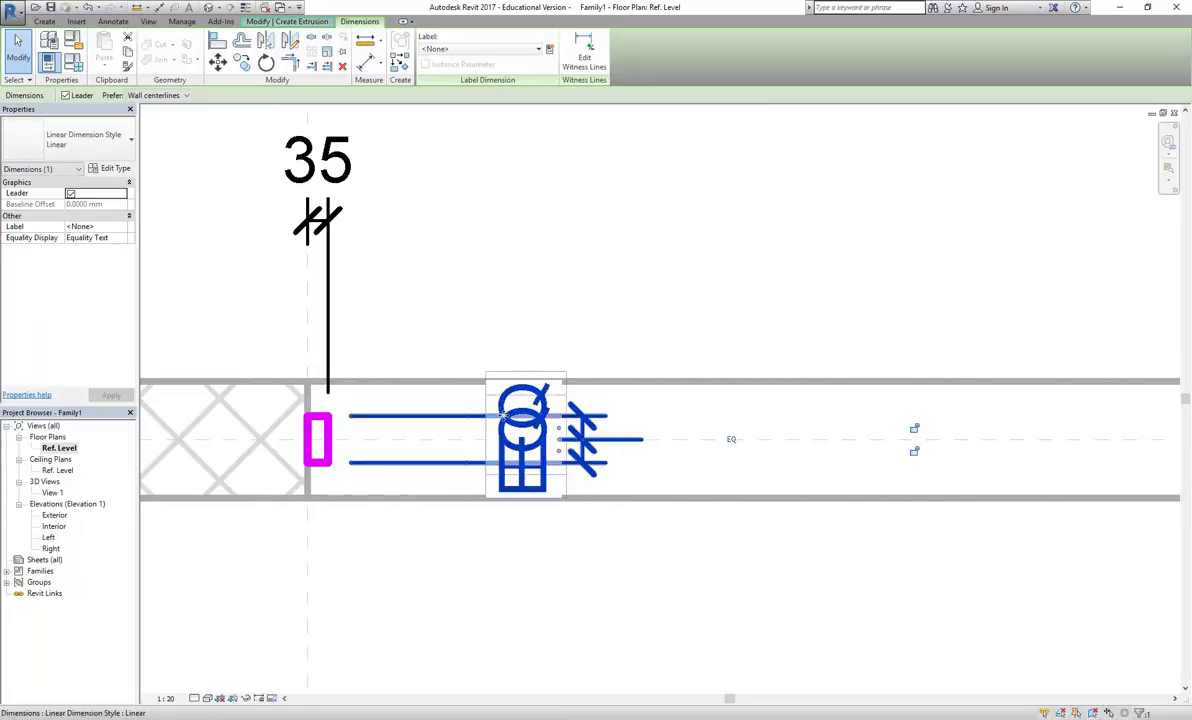
click(731, 441)
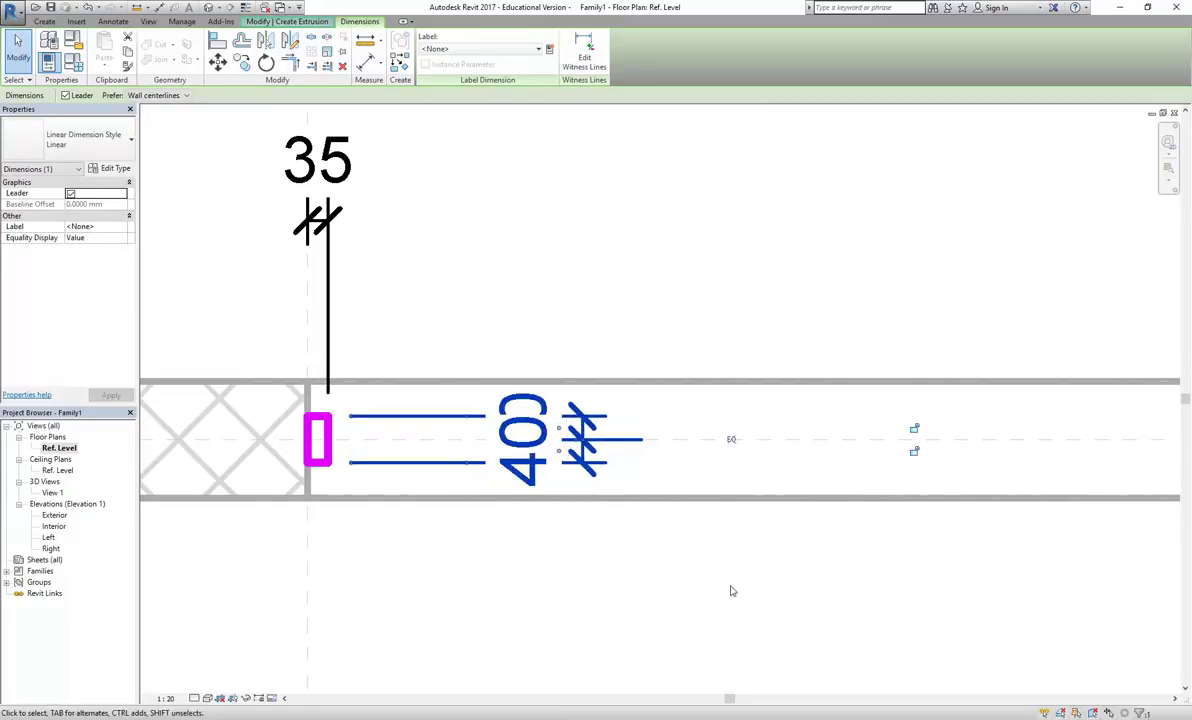
click(625, 309)
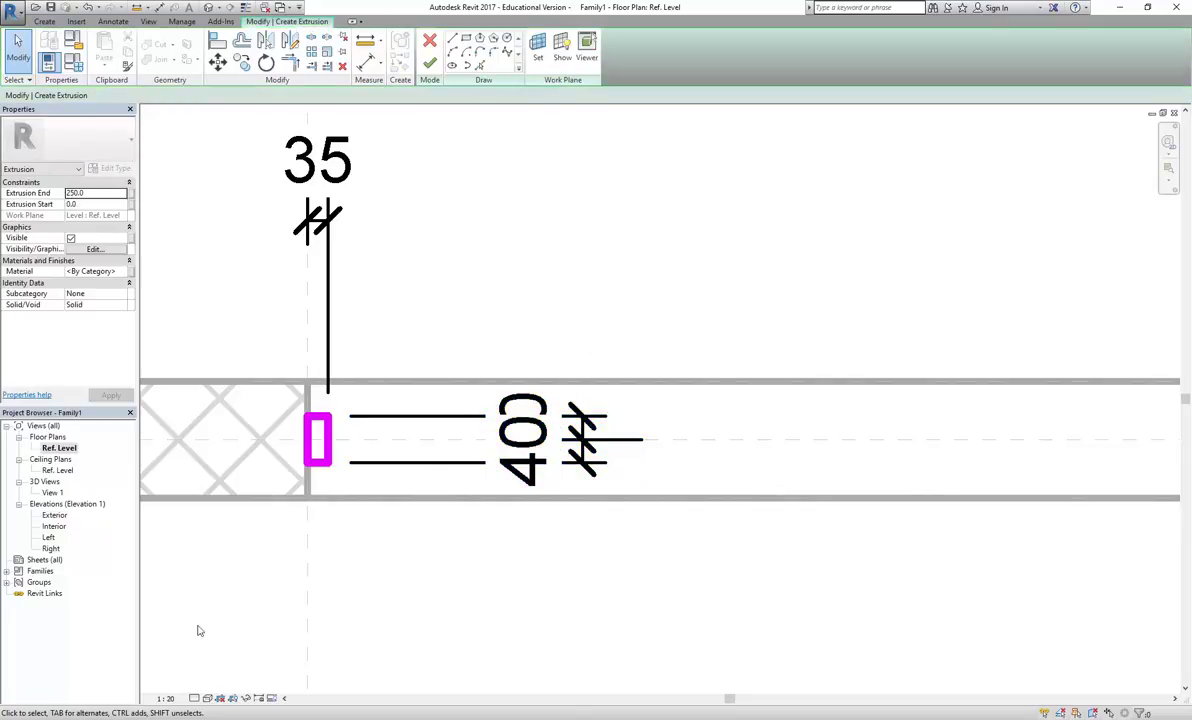
scroll(517, 479, up, 3)
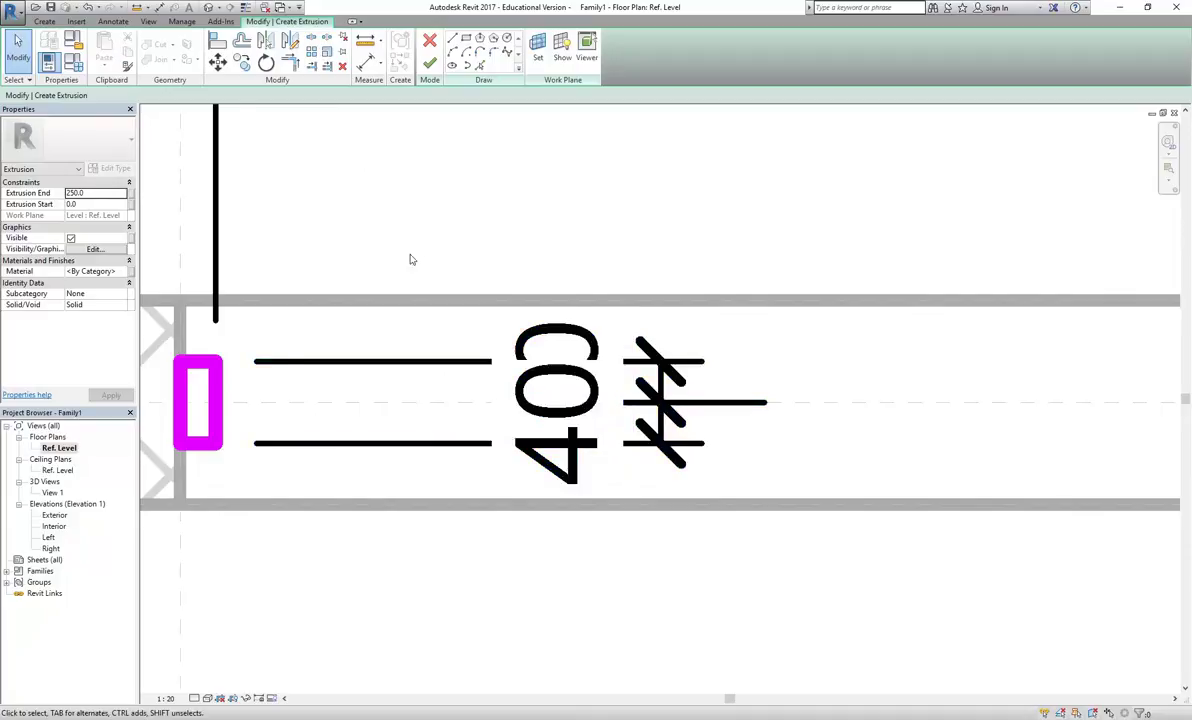
scroll(476, 402, down, 3)
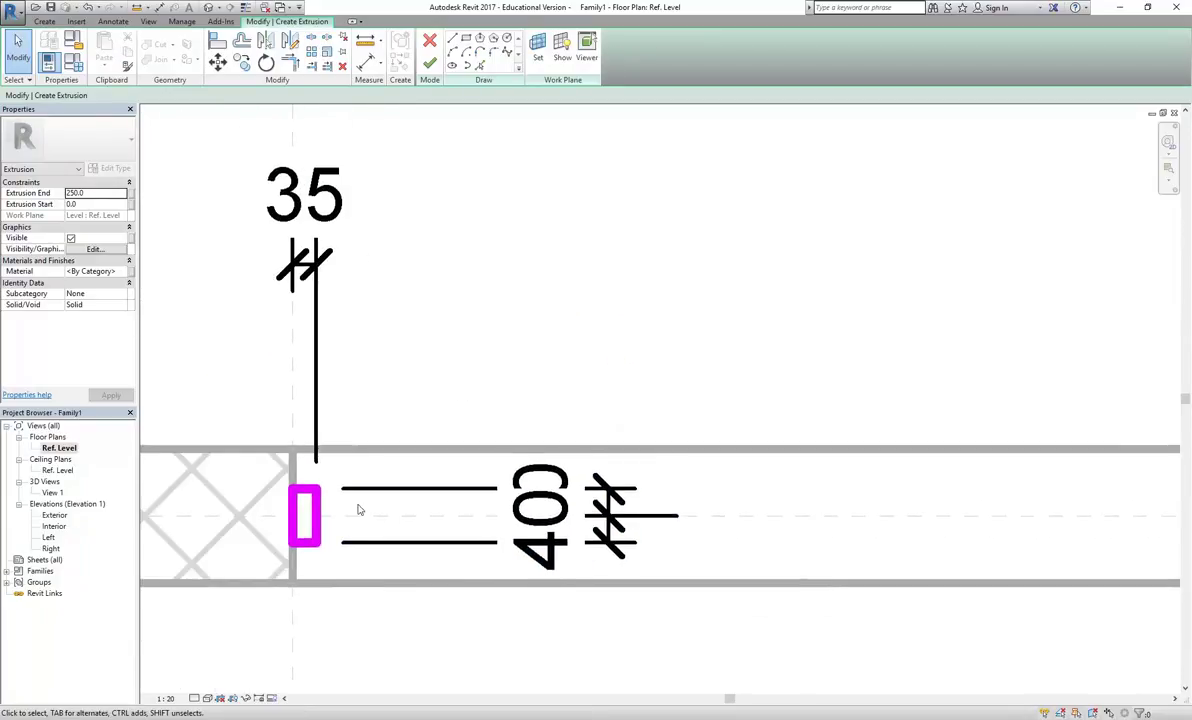
Change the plan view scale to 1 : 5
click(165, 698)
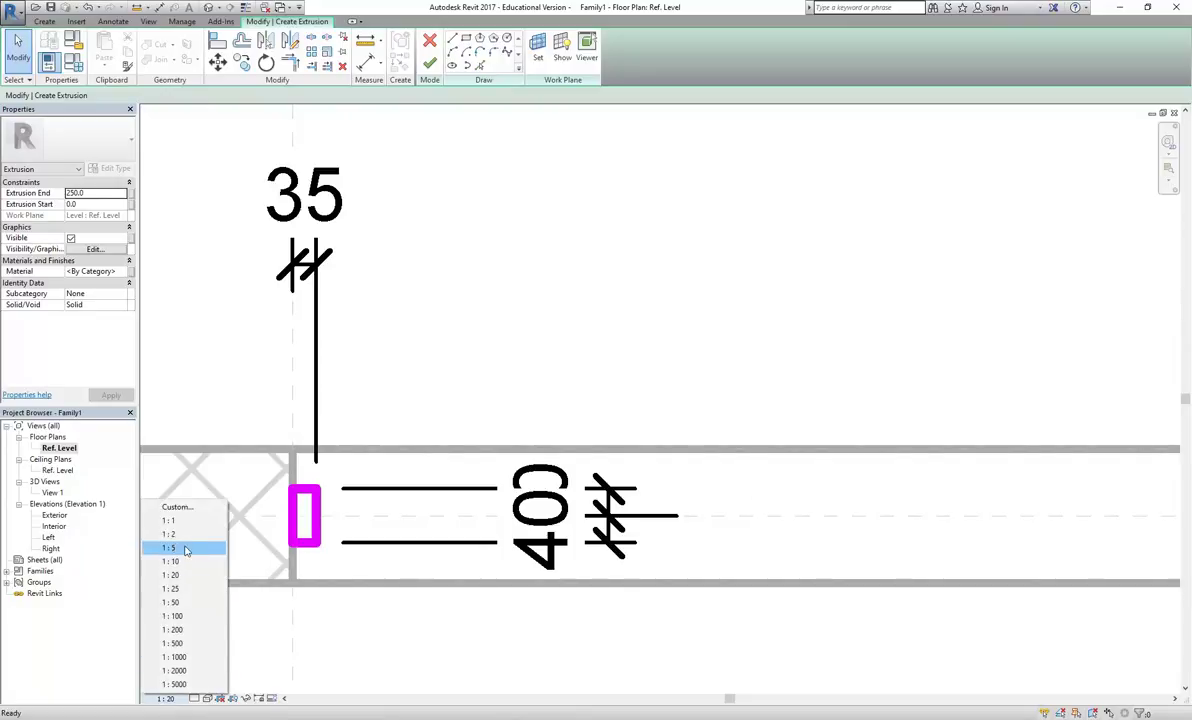
click(172, 549)
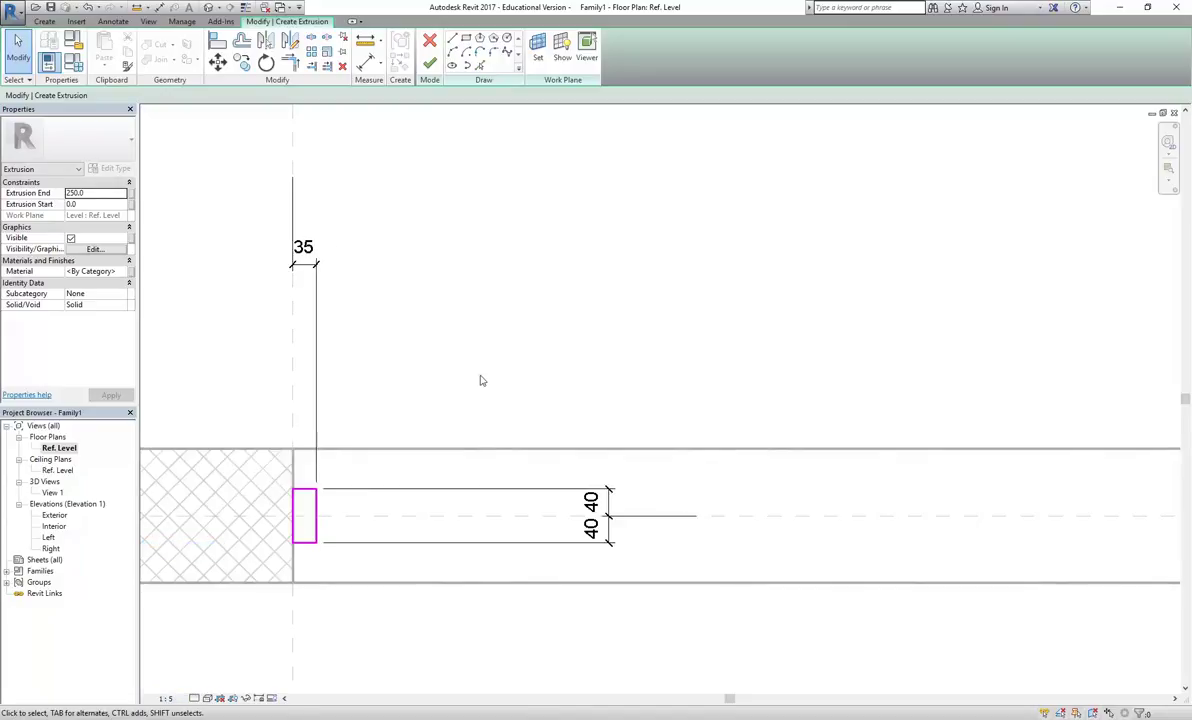
scroll(466, 516, up, 3)
scroll(466, 518, up, 1)
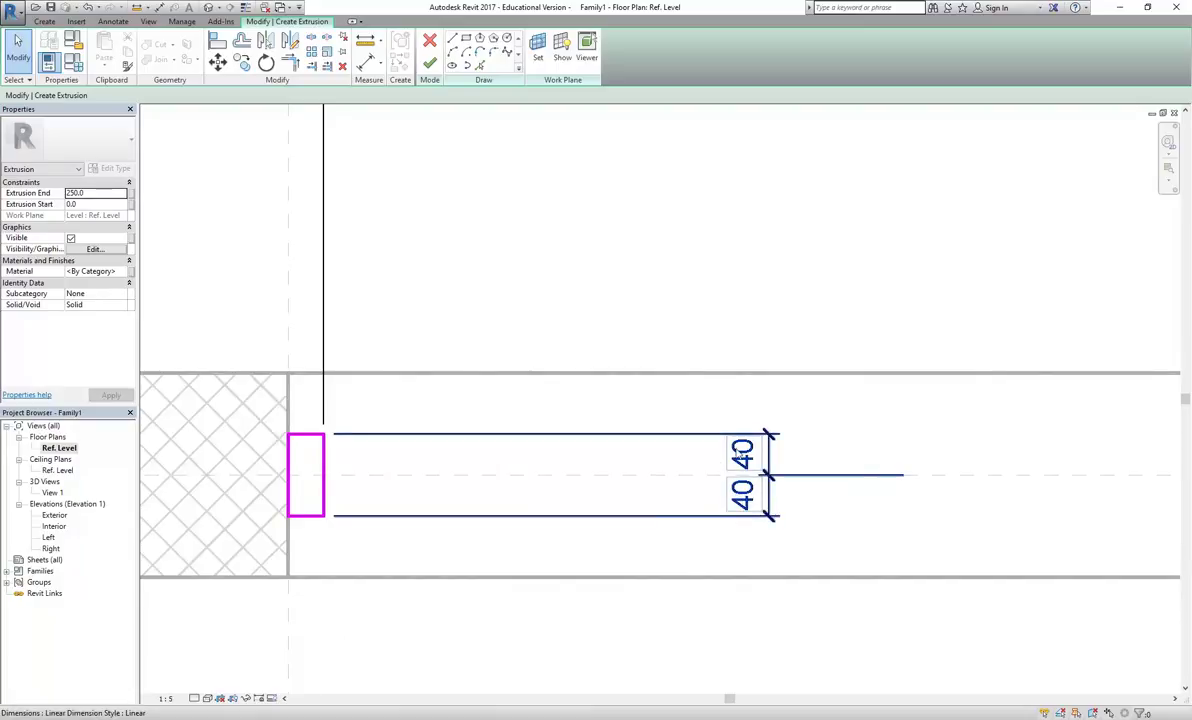
Set the top and bottom sketch edges each 50 from the wall centreline
click(305, 435)
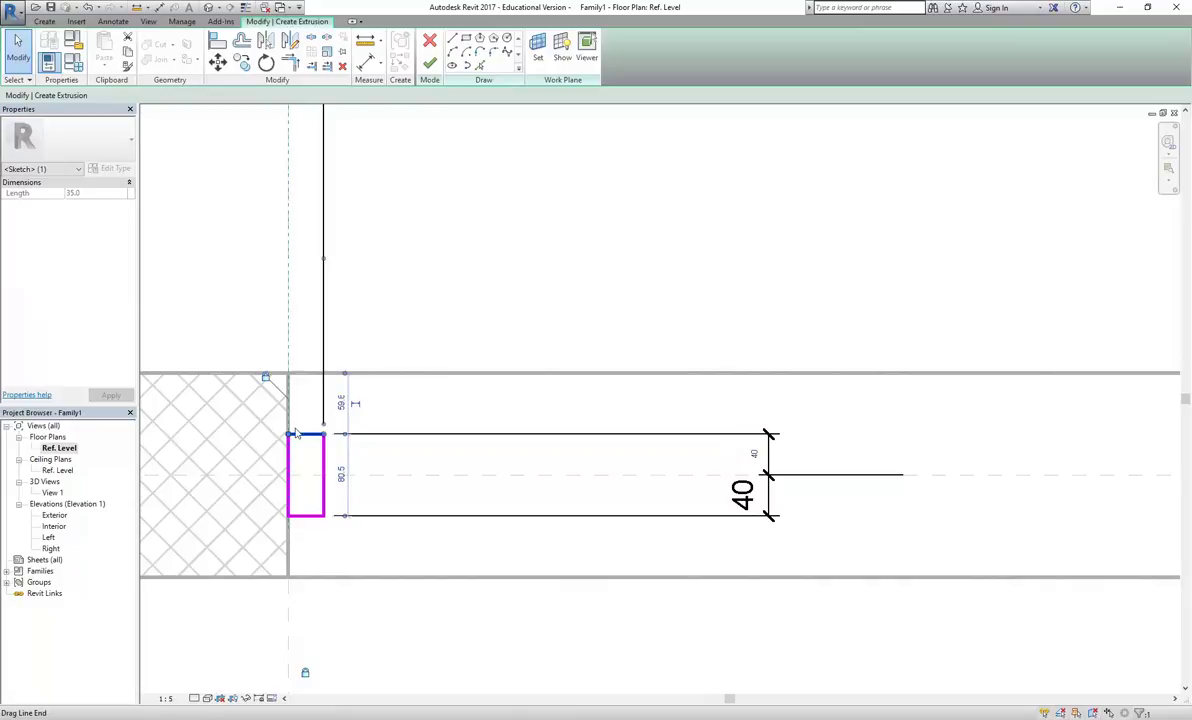
click(754, 455)
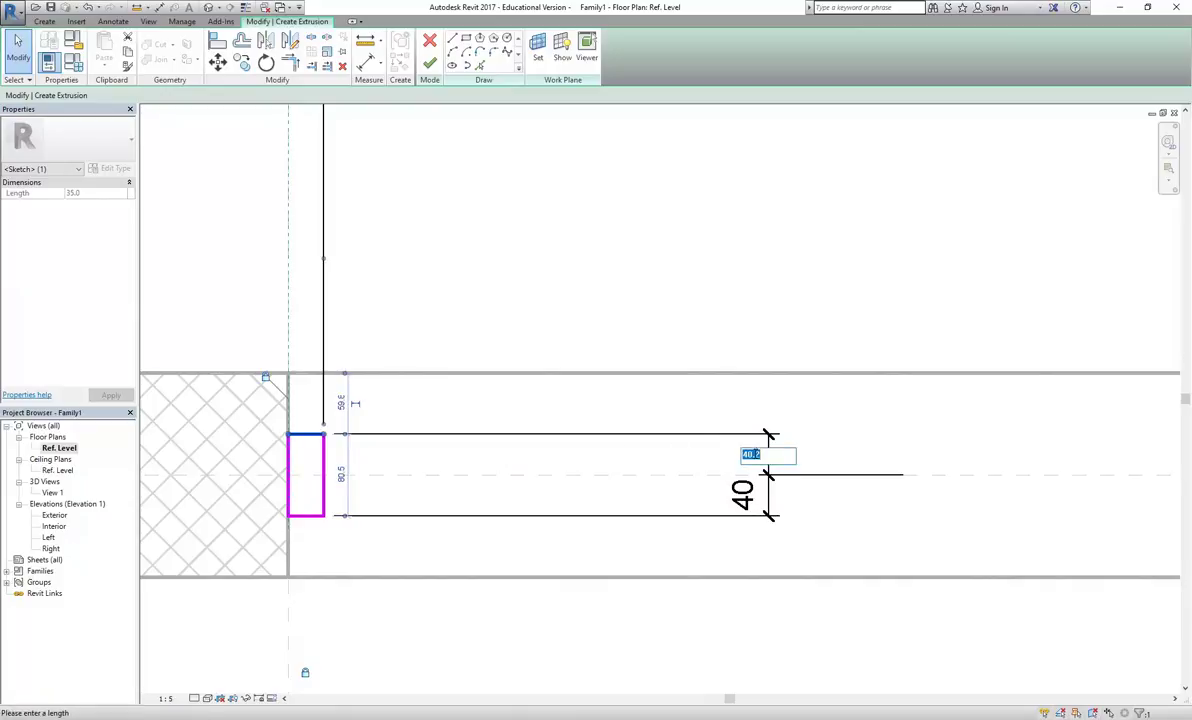
text(50)
key(Return)
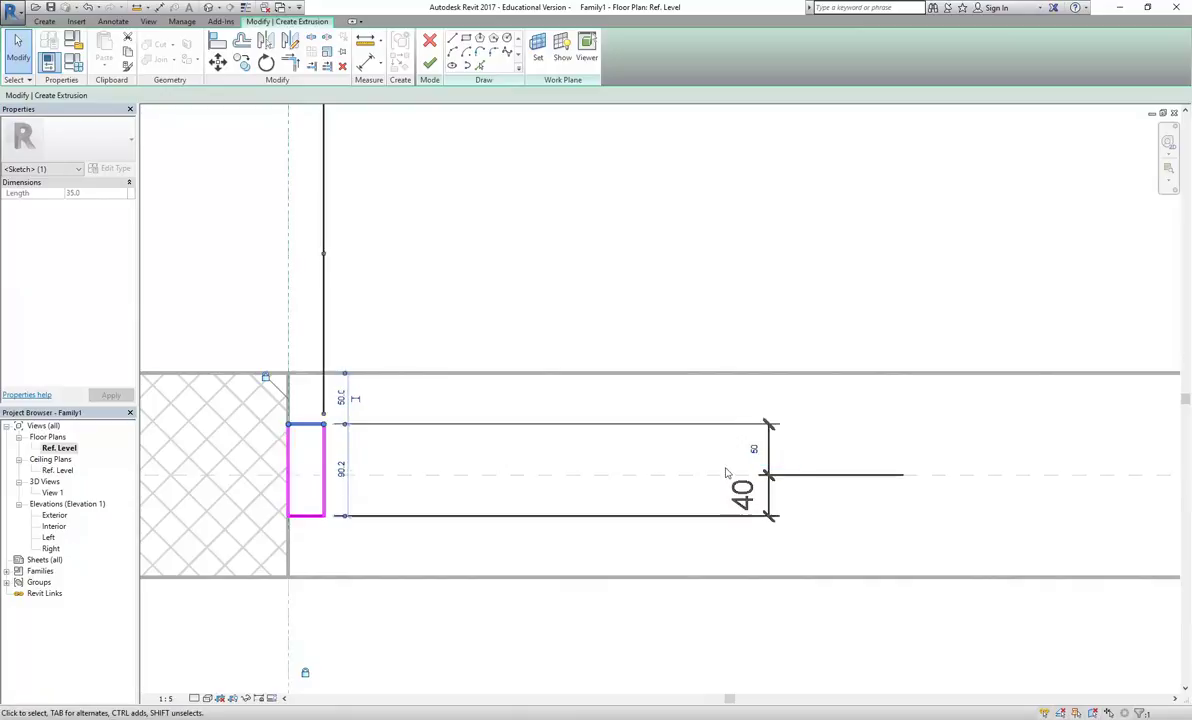
click(310, 516)
click(754, 494)
text(50)
key(Return)
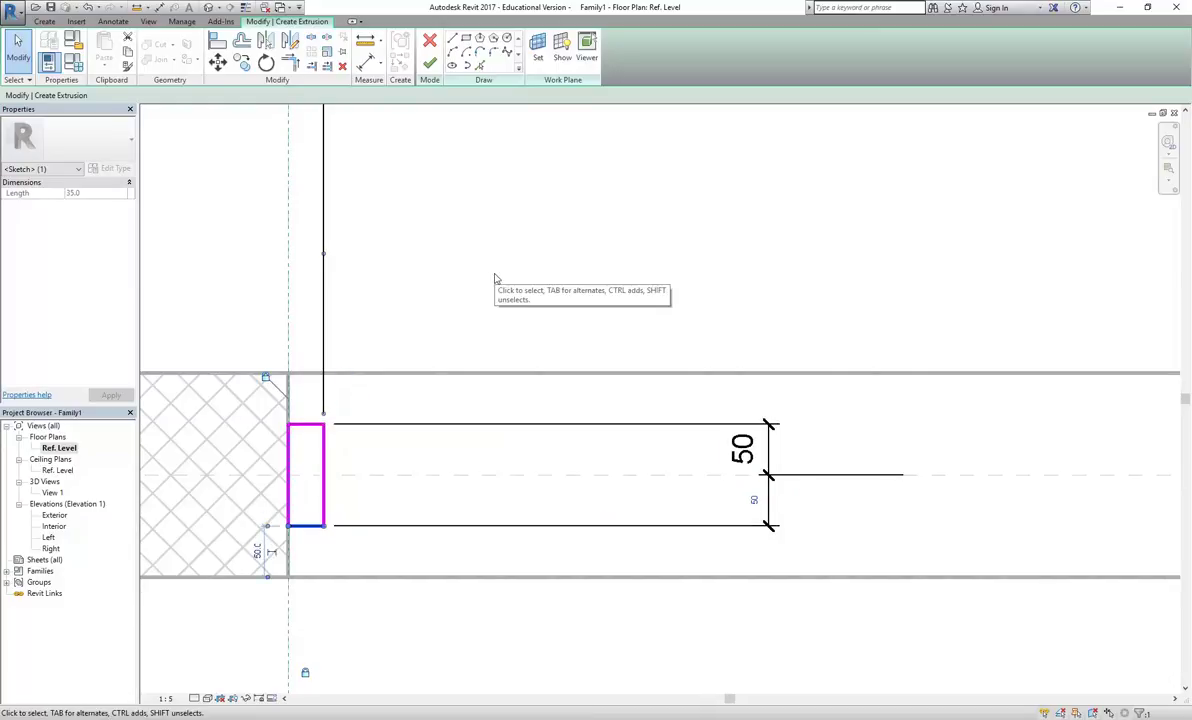
key(Escape)
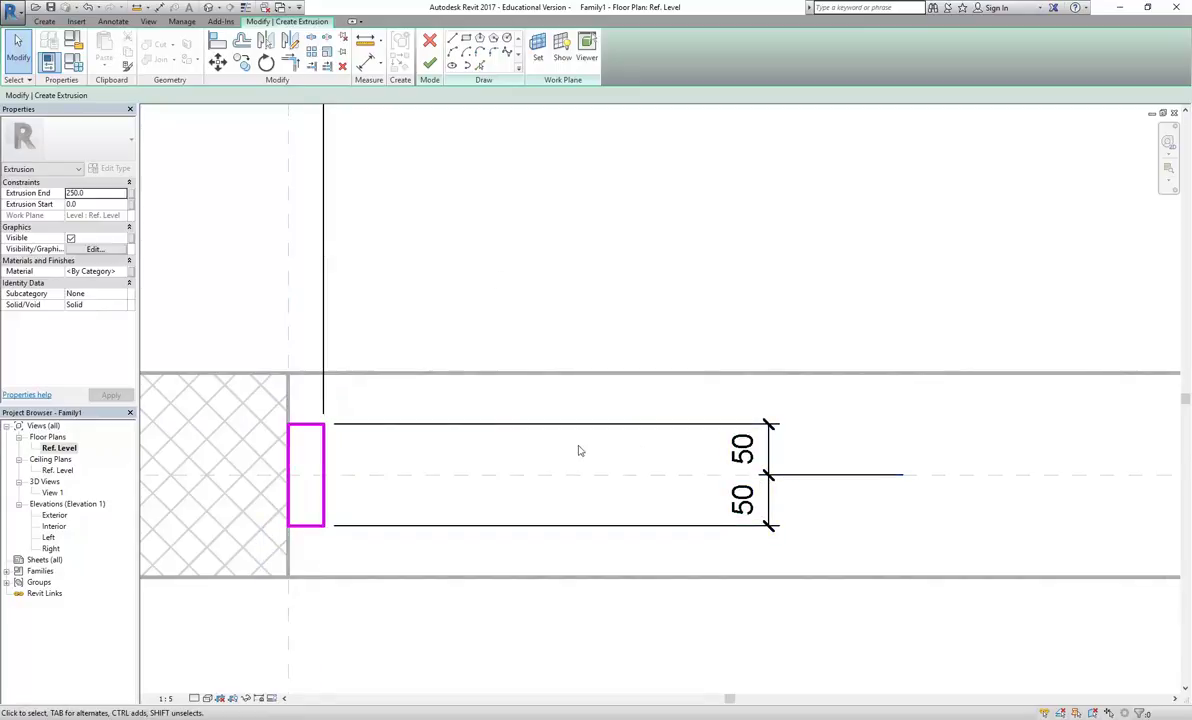
scroll(567, 250, down, 1)
mouse_move(567, 250)
middle_down()
mouse_move(497, 340)
mouse_move(497, 292)
mouse_move(498, 303)
middle_up()
scroll(492, 287, down, 1)
scroll(492, 287, up, 1)
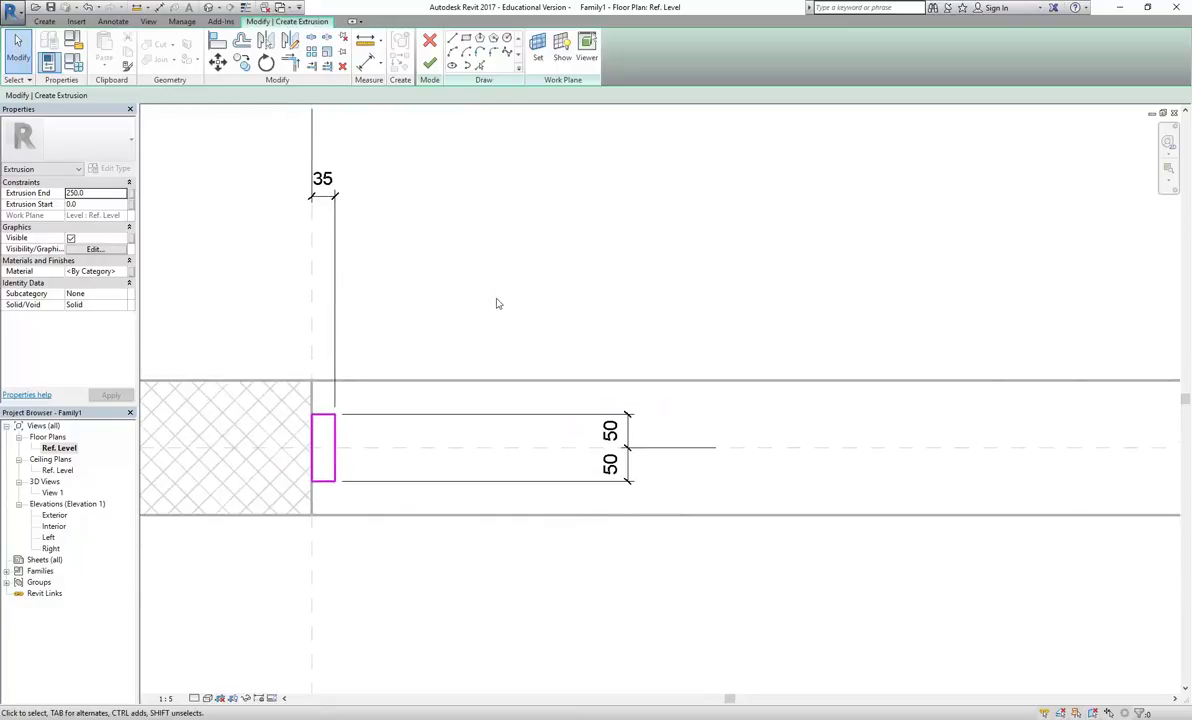
Padlock the 50/50 equality dimension to the rectangle edges, then deselect and inspect the sketch
click(519, 415)
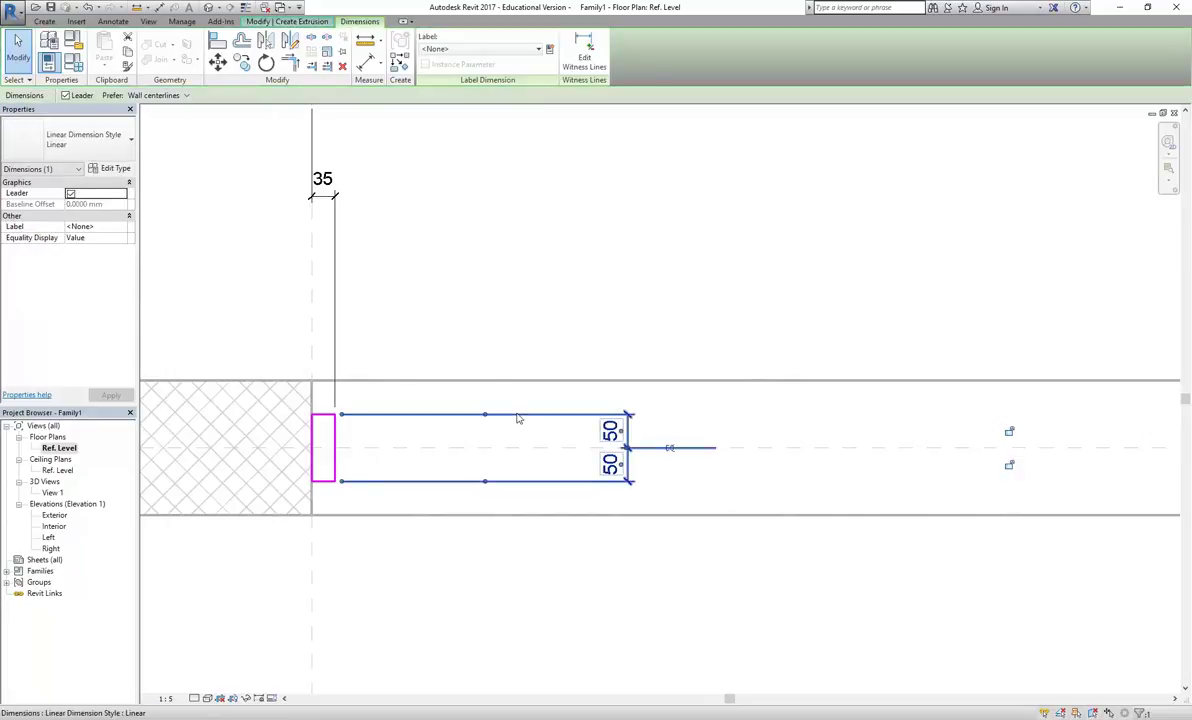
click(1010, 431)
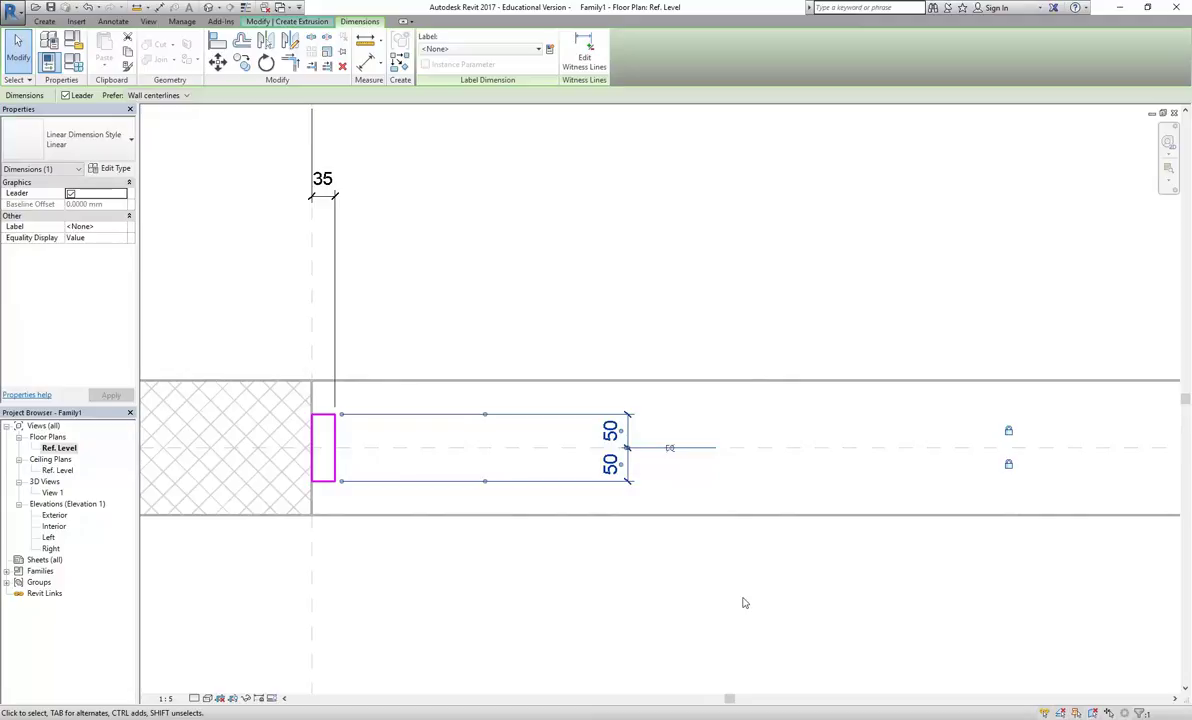
key(Escape)
scroll(365, 447, up, 4)
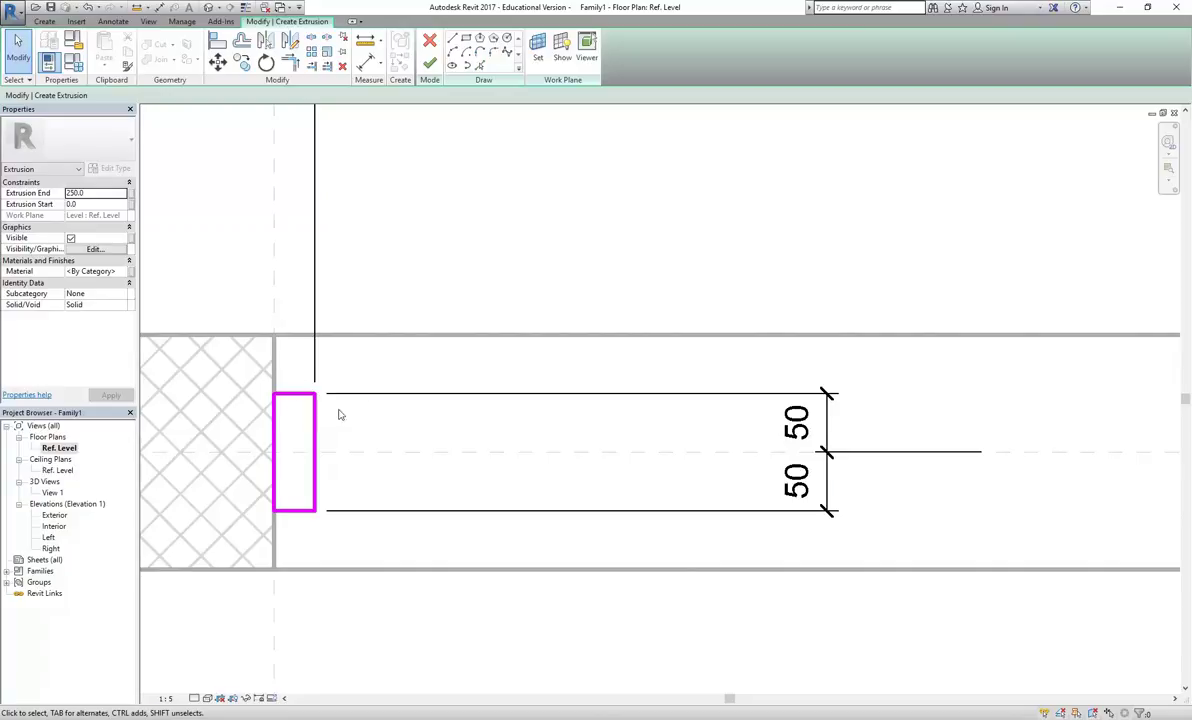
middle_drag(362, 418, 349, 414)
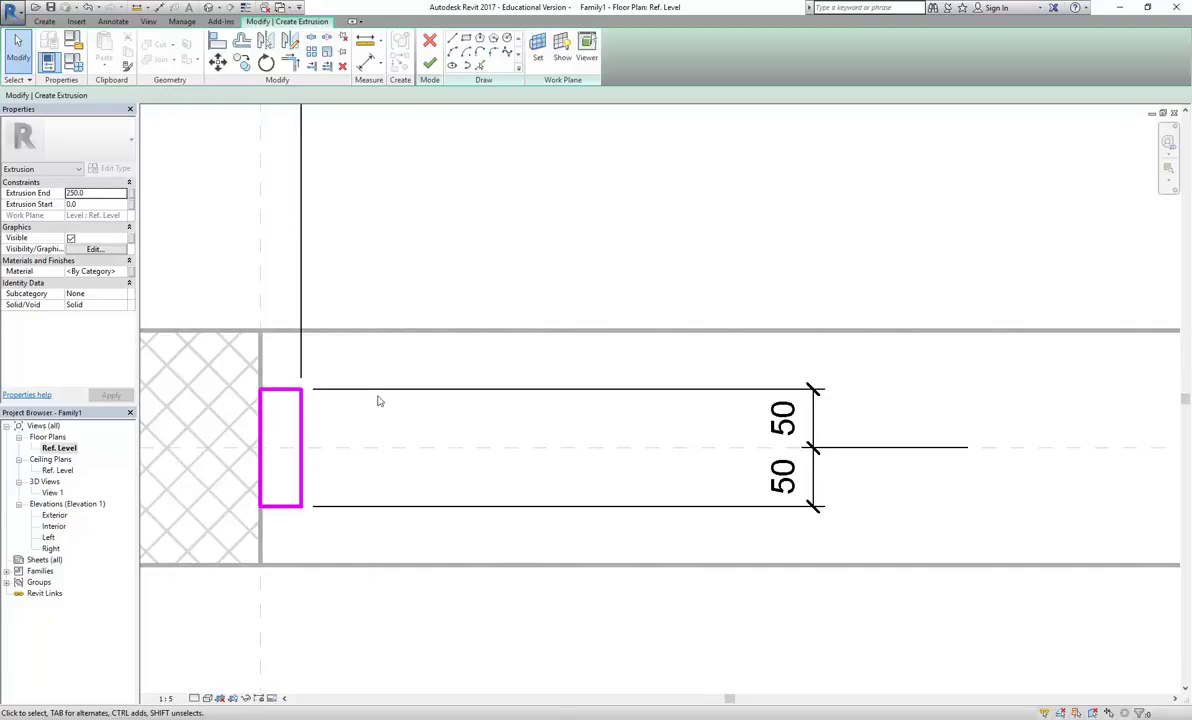
scroll(378, 380, down, 4)
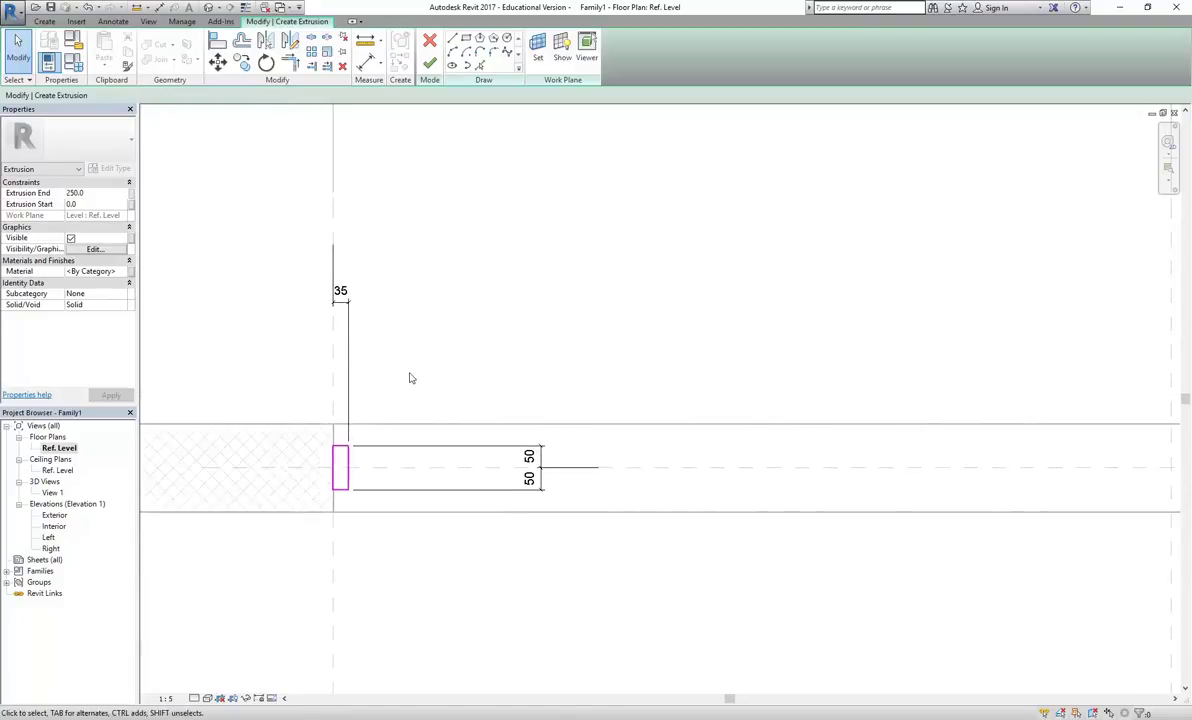
scroll(376, 432, up, 1)
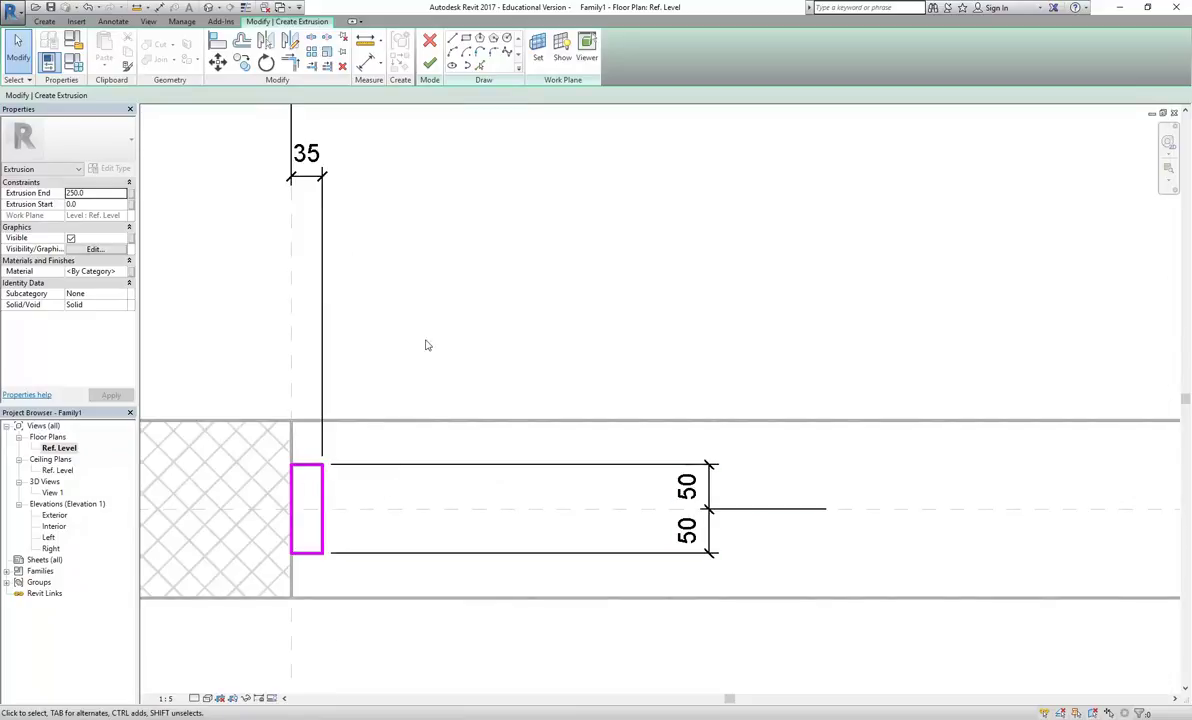
scroll(479, 377, down, 2)
scroll(473, 374, up, 1)
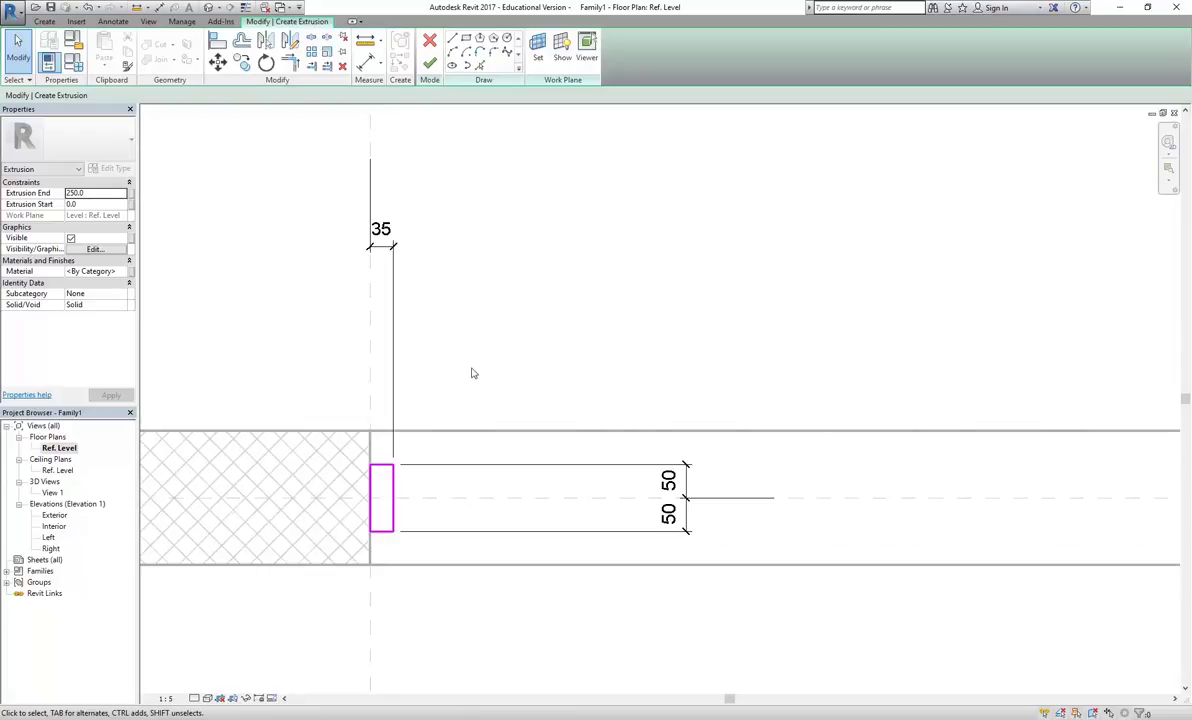
Open 3D View 1 from the Project Browser and pan across the wall opening
double_click(52, 493)
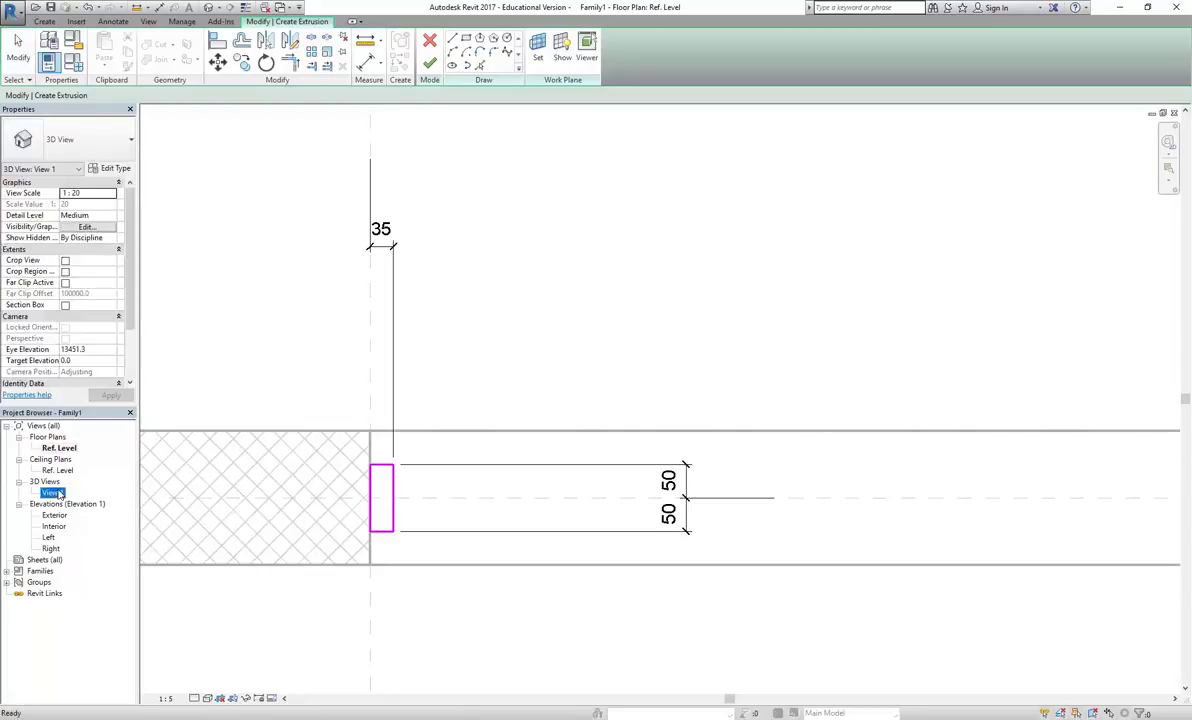
scroll(600, 520, up, 6)
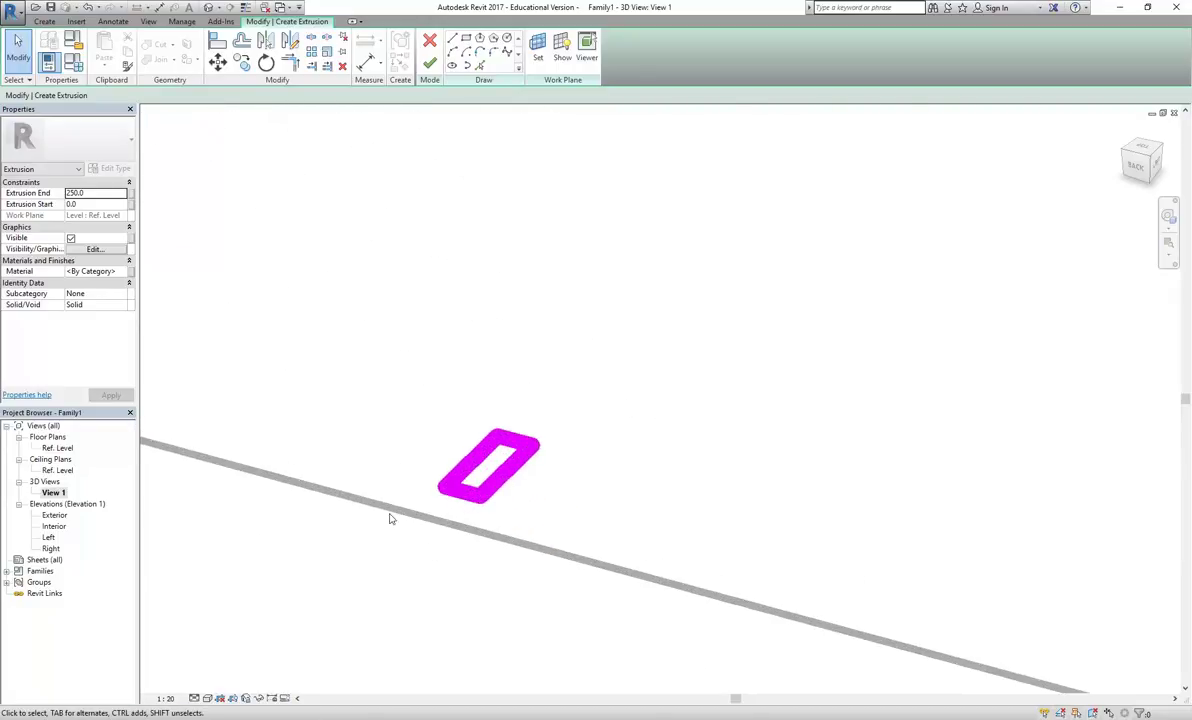
scroll(420, 327, down, 4)
middle_drag(420, 327, 700, 482)
scroll(500, 445, down, 2)
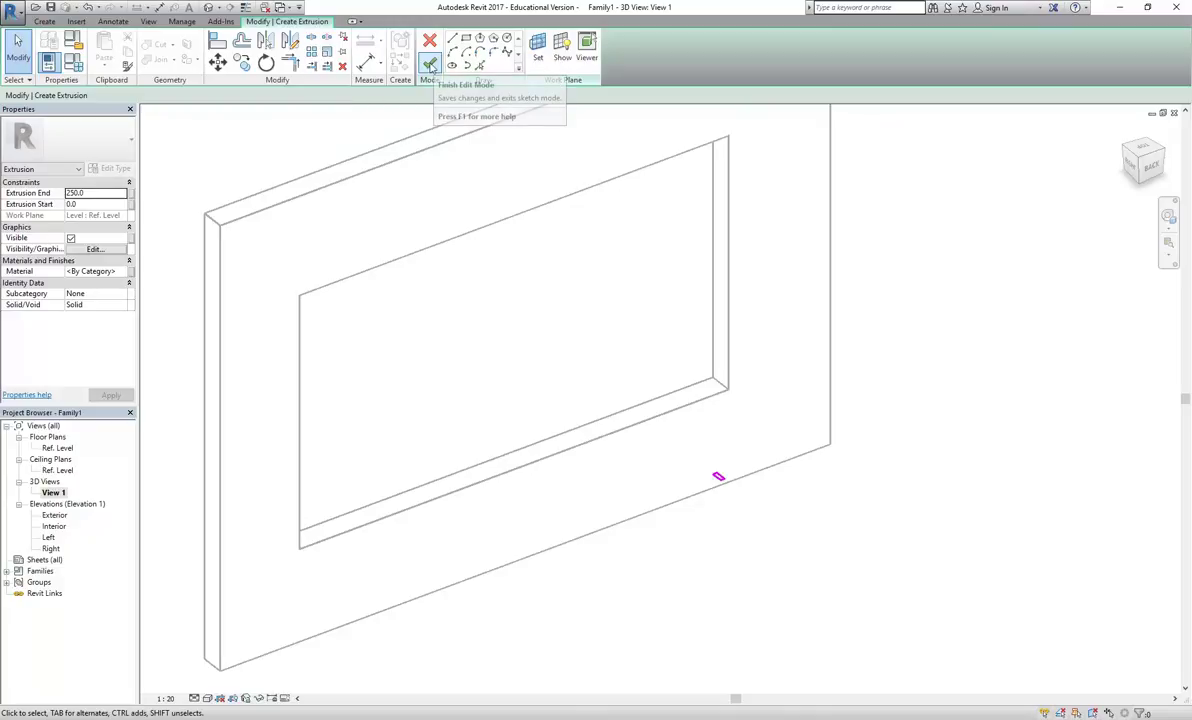
Finish the small corner extrusion sketch and switch the 3D view to wireframe
click(430, 66)
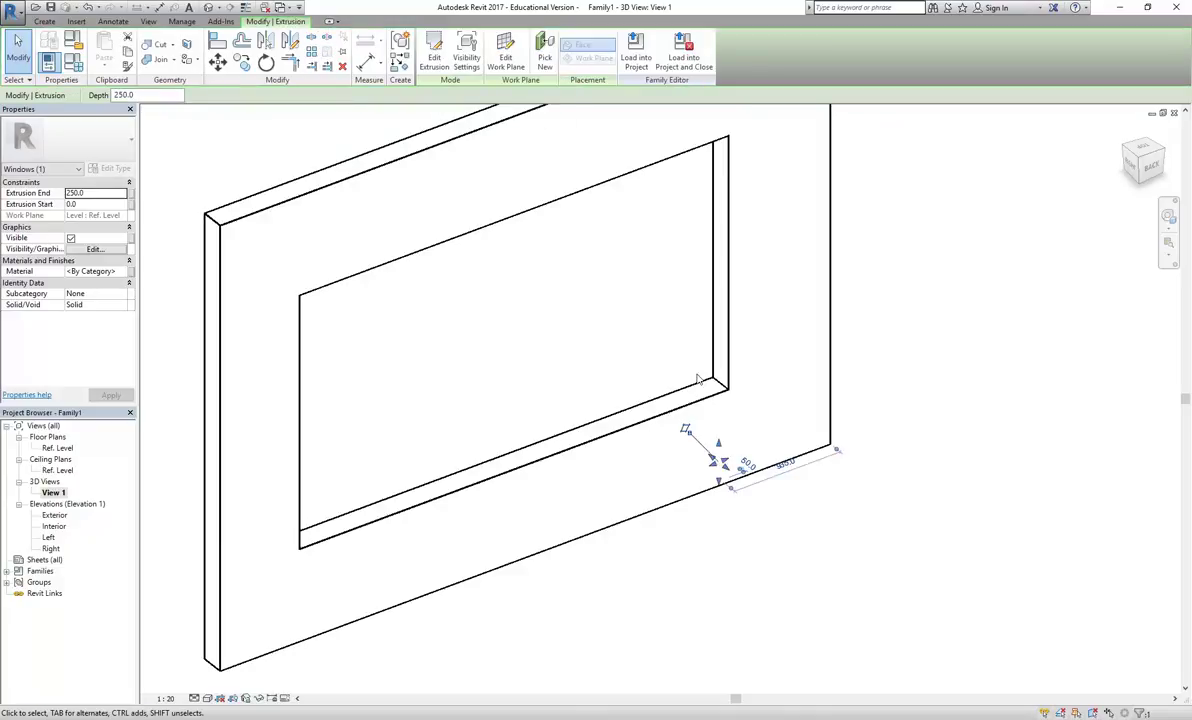
middle_drag(631, 338, 559, 349)
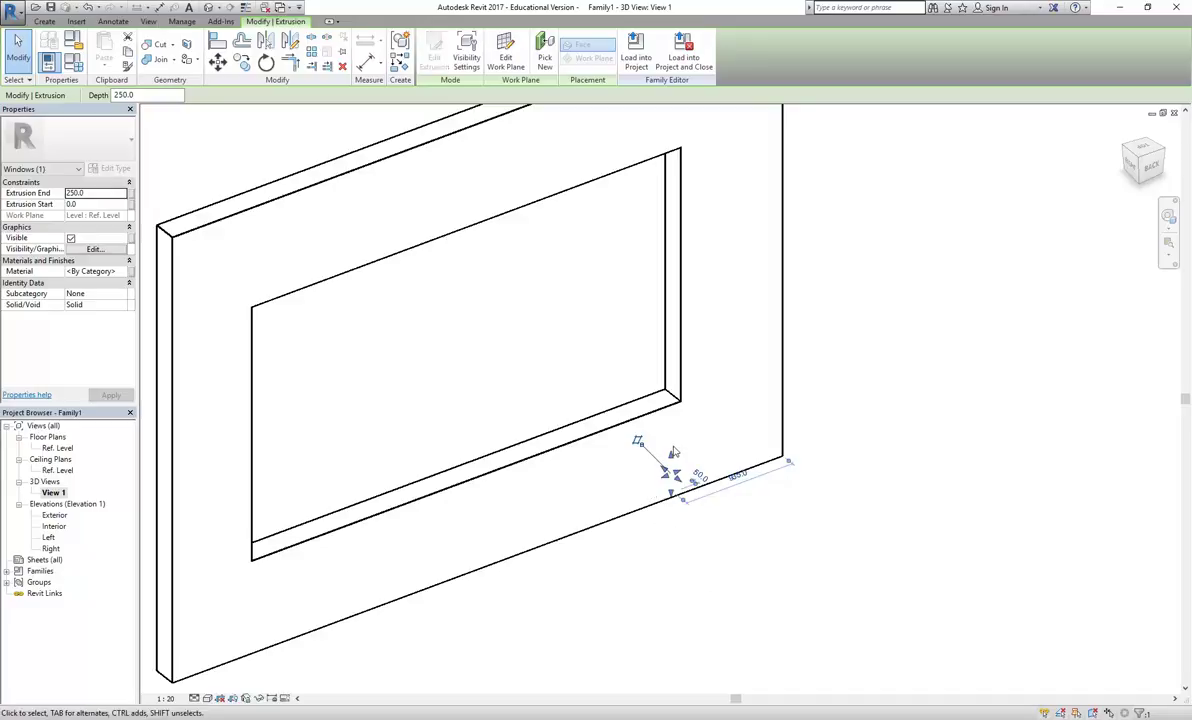
click(657, 592)
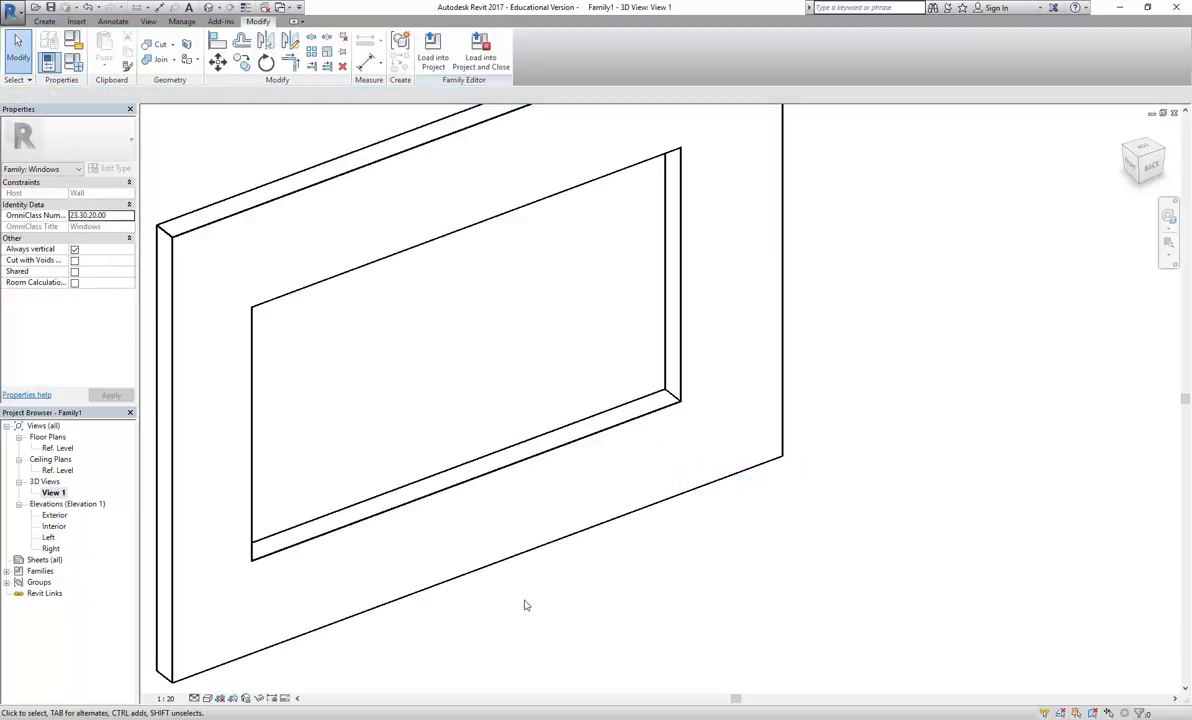
click(207, 698)
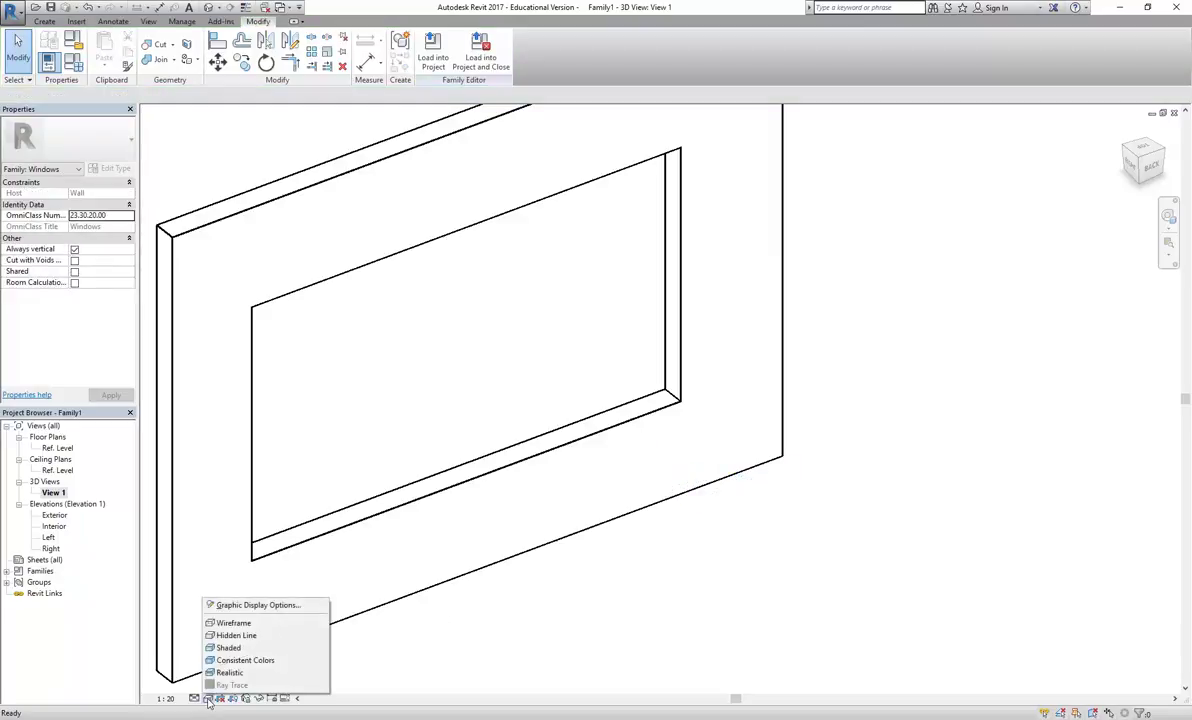
click(233, 624)
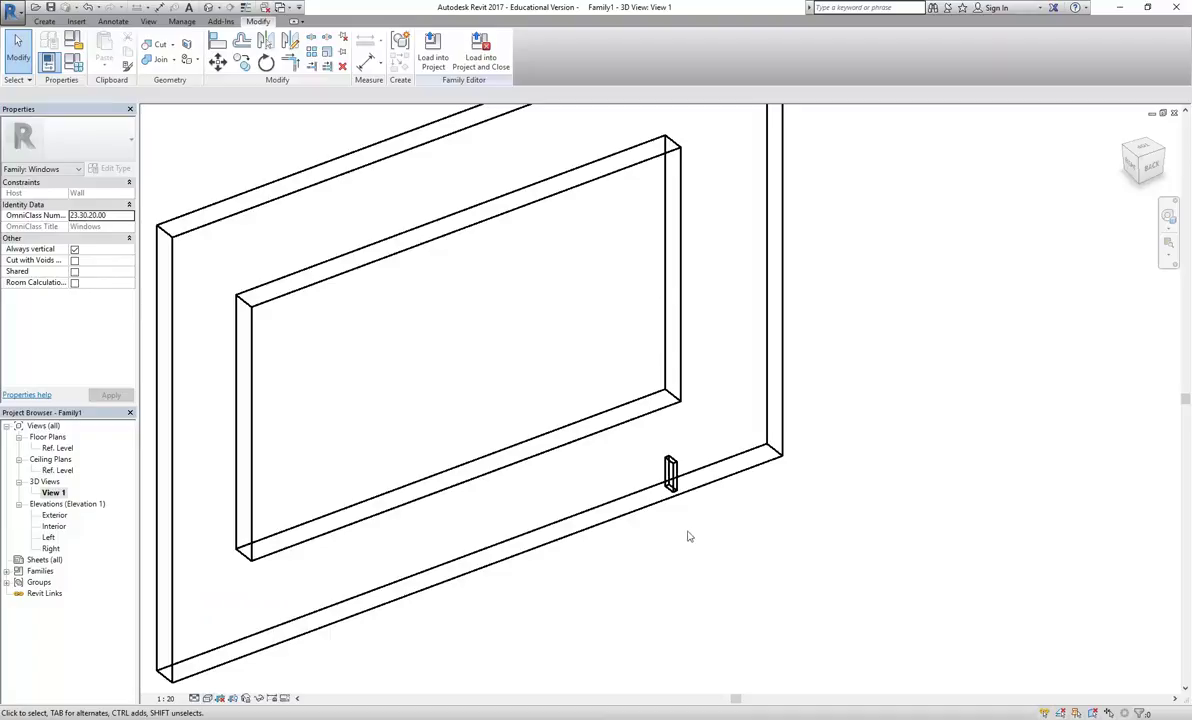
Stretch the extrusion's top up the opening's right side to height 3000
click(670, 472)
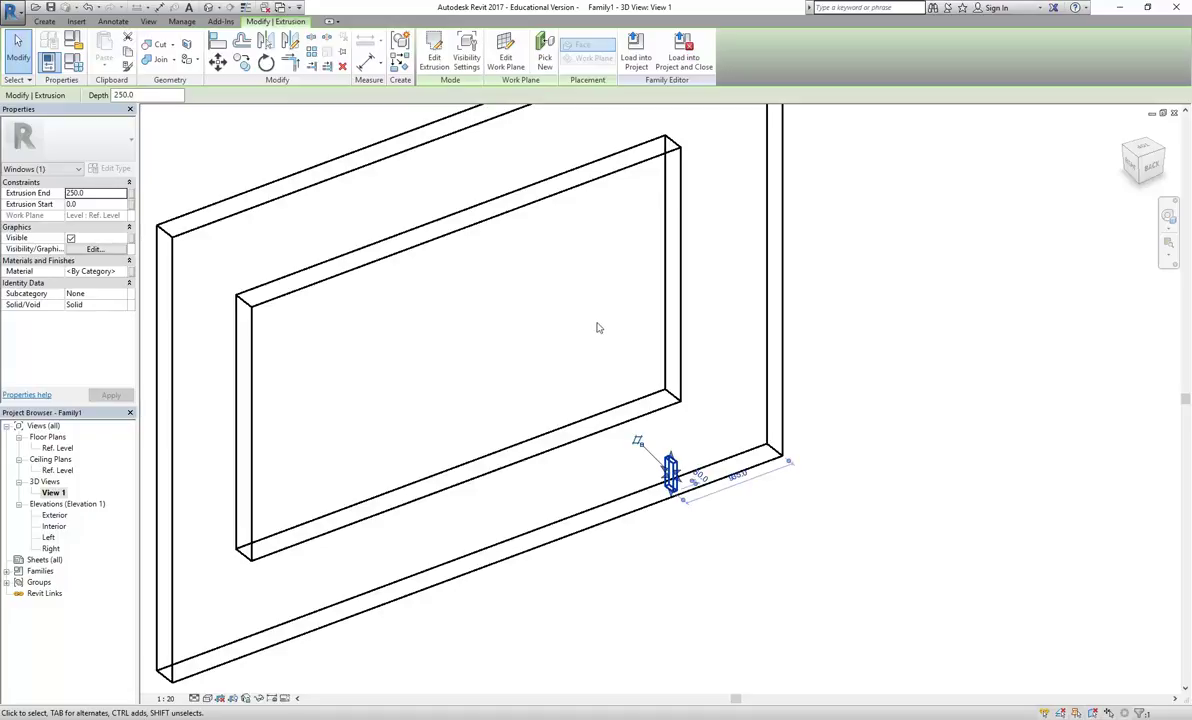
middle_drag(614, 372, 644, 435)
drag(698, 522, 681, 206)
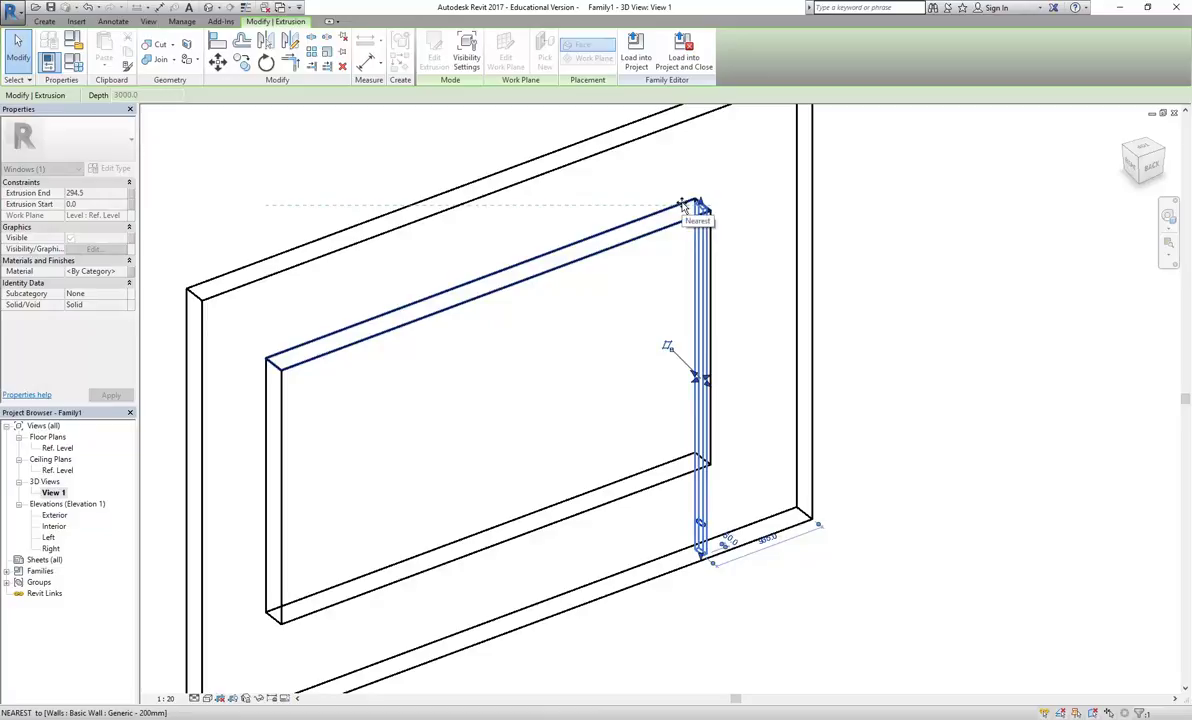
drag(681, 206, 660, 207)
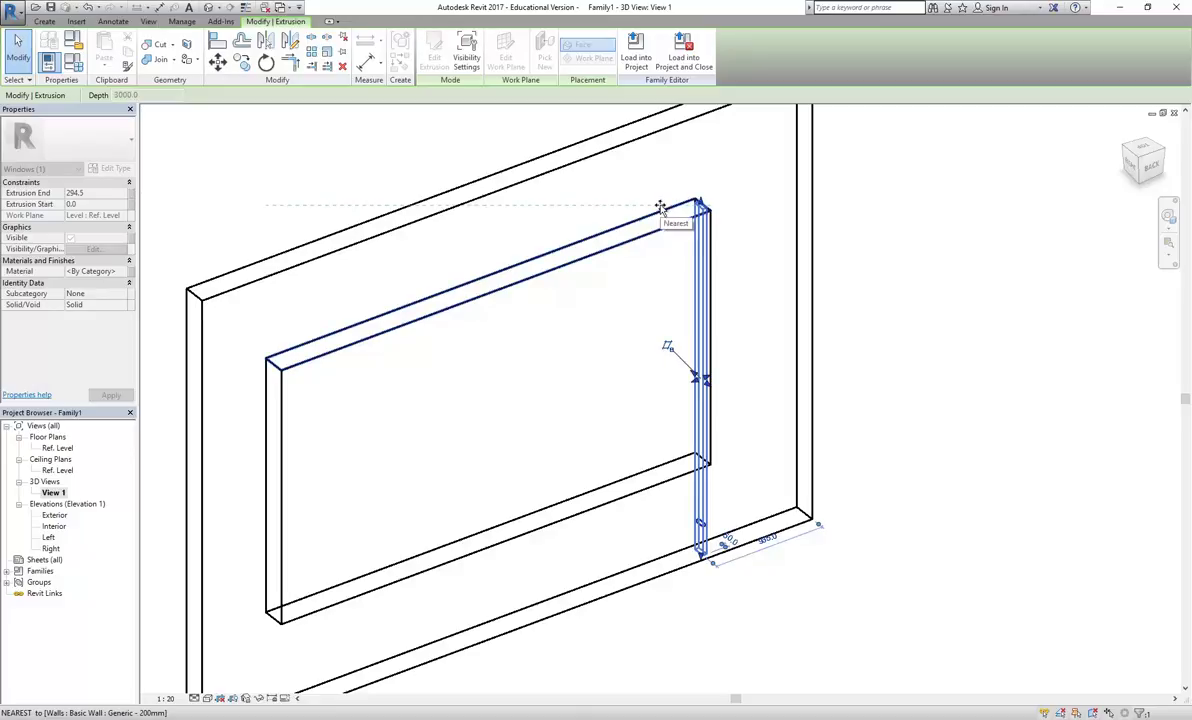
drag(660, 207, 660, 207)
scroll(498, 240, up, 4)
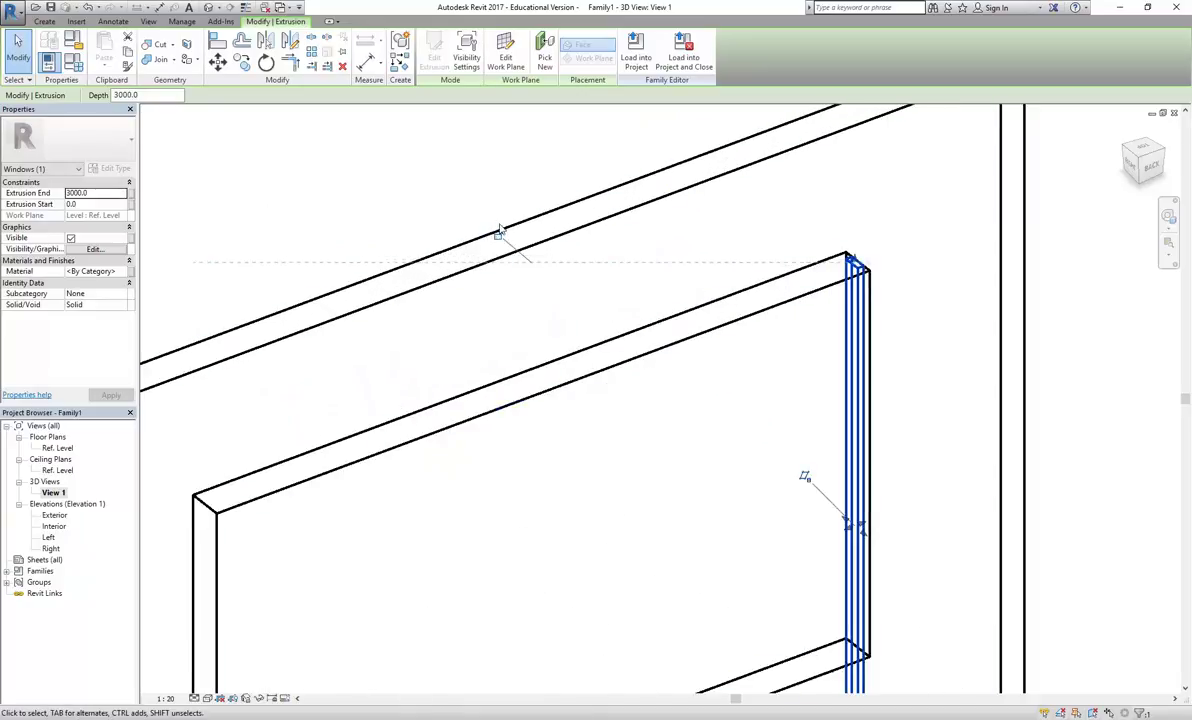
scroll(575, 474, down, 3)
key(Escape)
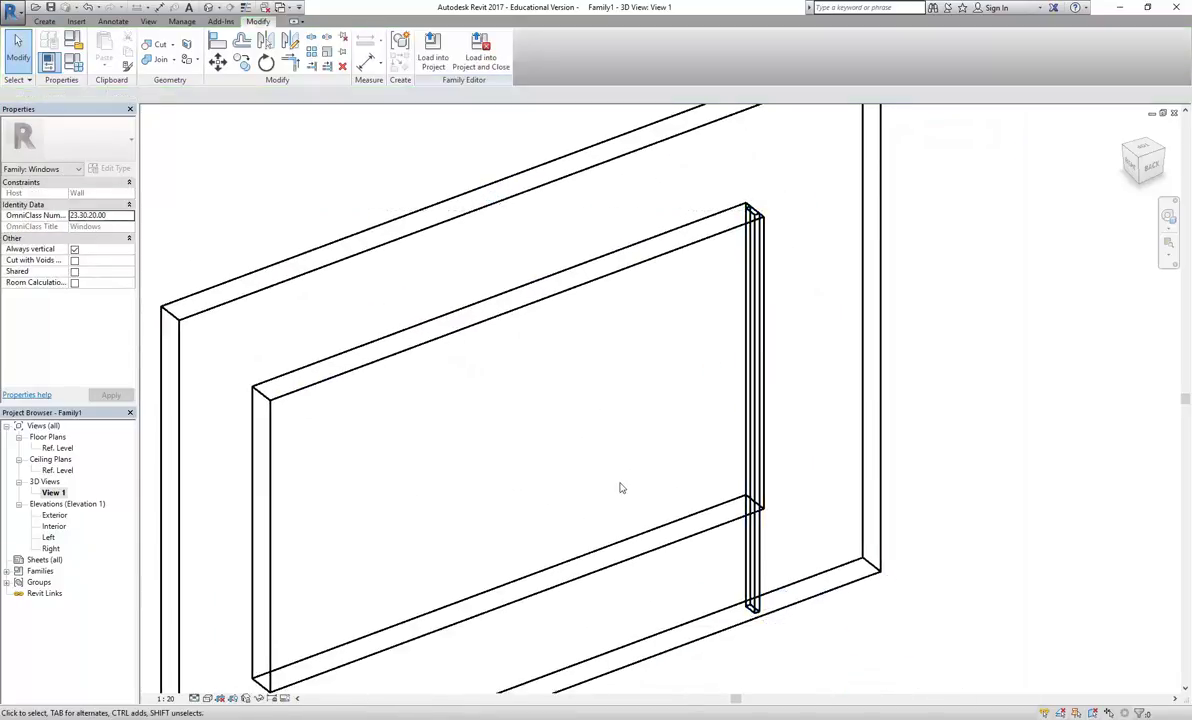
Pull the extrusion's bottom up to the 800 sill and lock it to the opening edge
click(755, 605)
scroll(754, 612, up, 1)
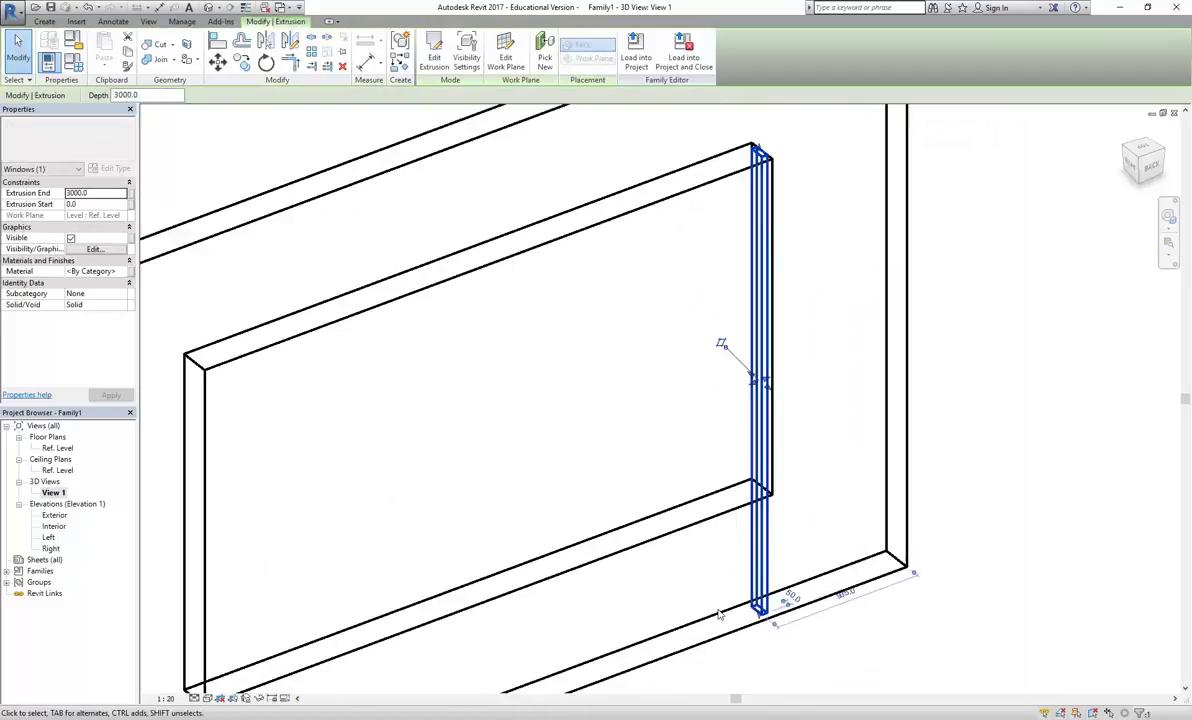
scroll(754, 615, up, 3)
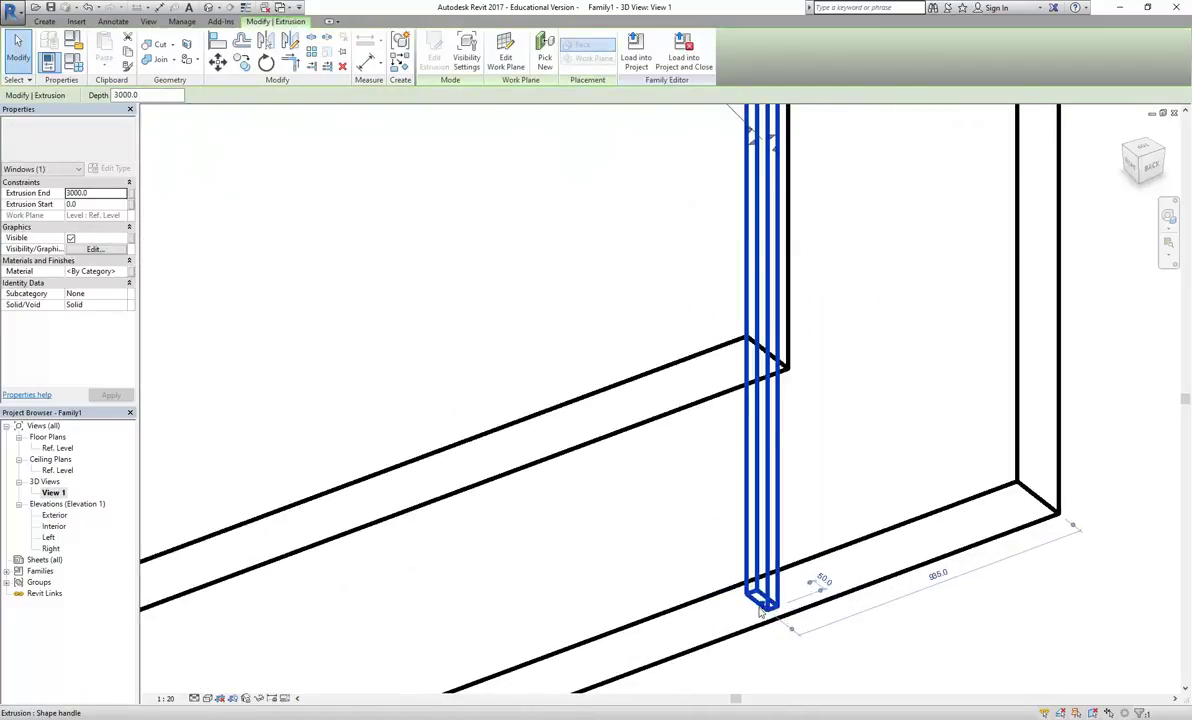
drag(763, 609, 739, 355)
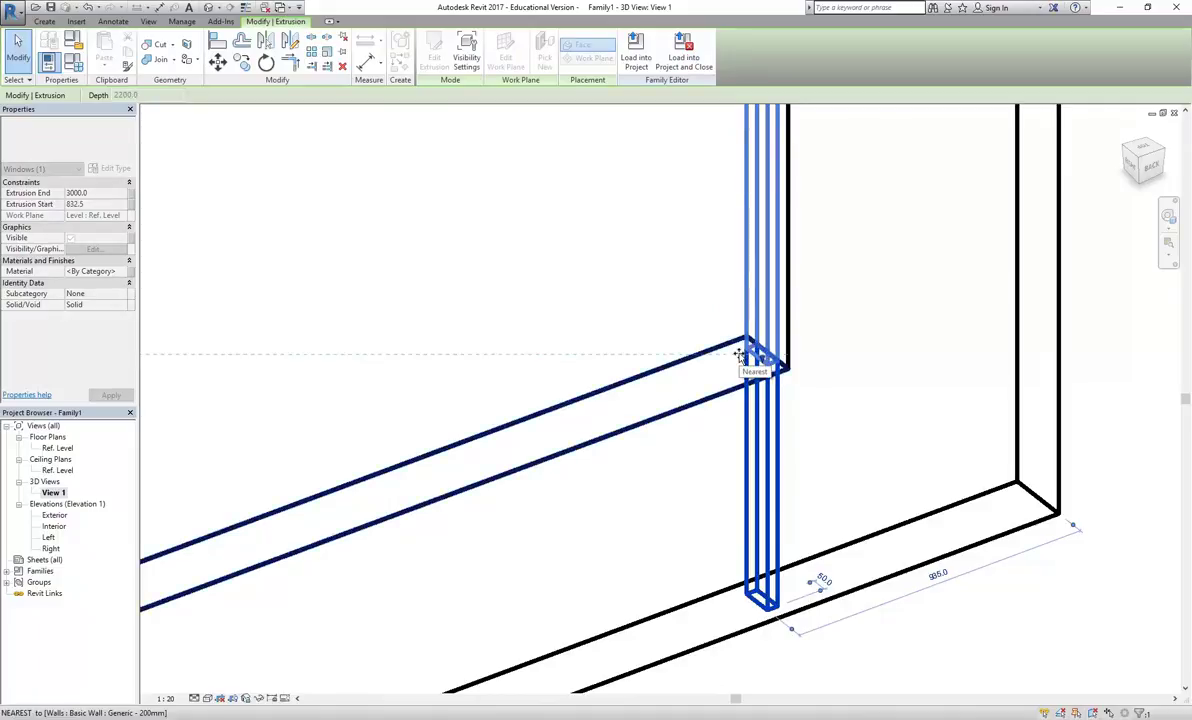
drag(739, 355, 740, 356)
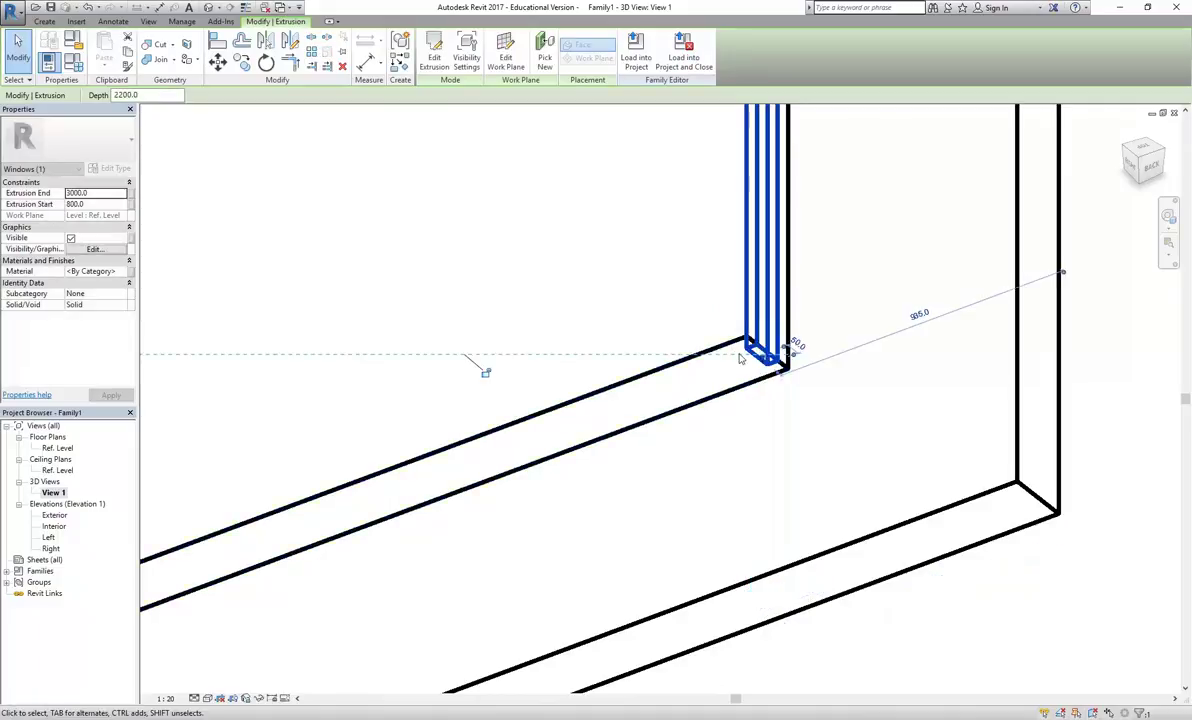
click(485, 372)
click(484, 202)
Switch the 3D view to the Hidden Line visual style and orbit the model
scroll(479, 234, down, 5)
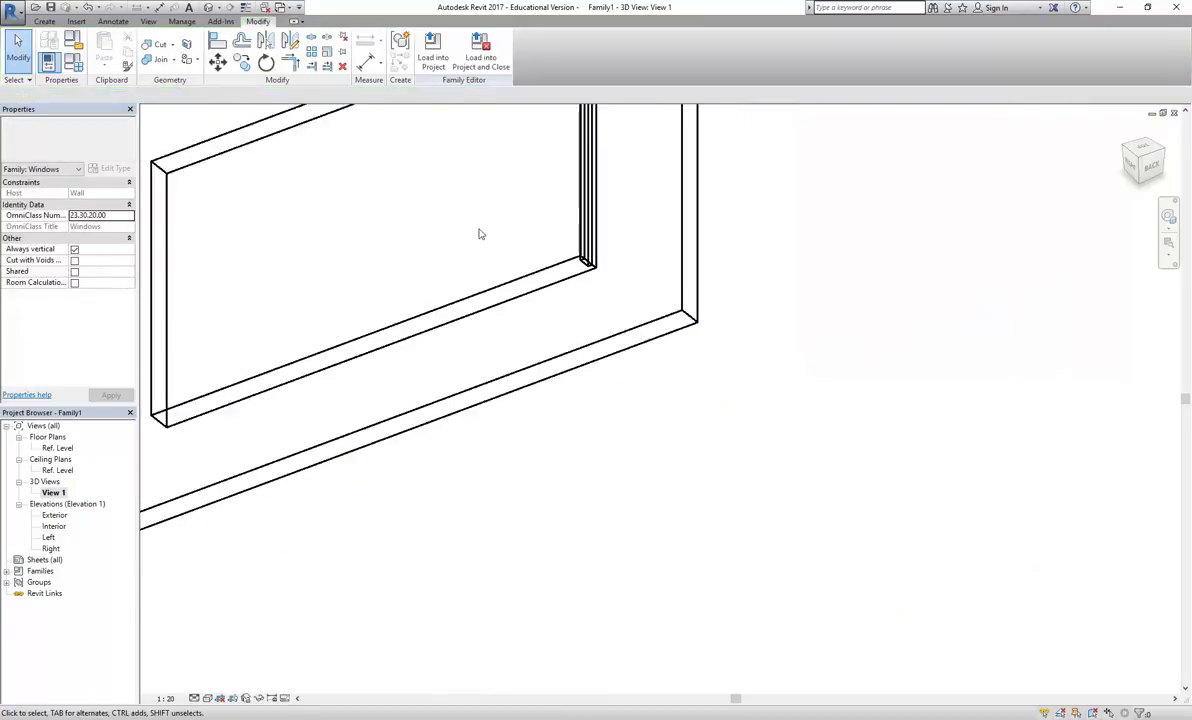
middle_drag(684, 417, 608, 417)
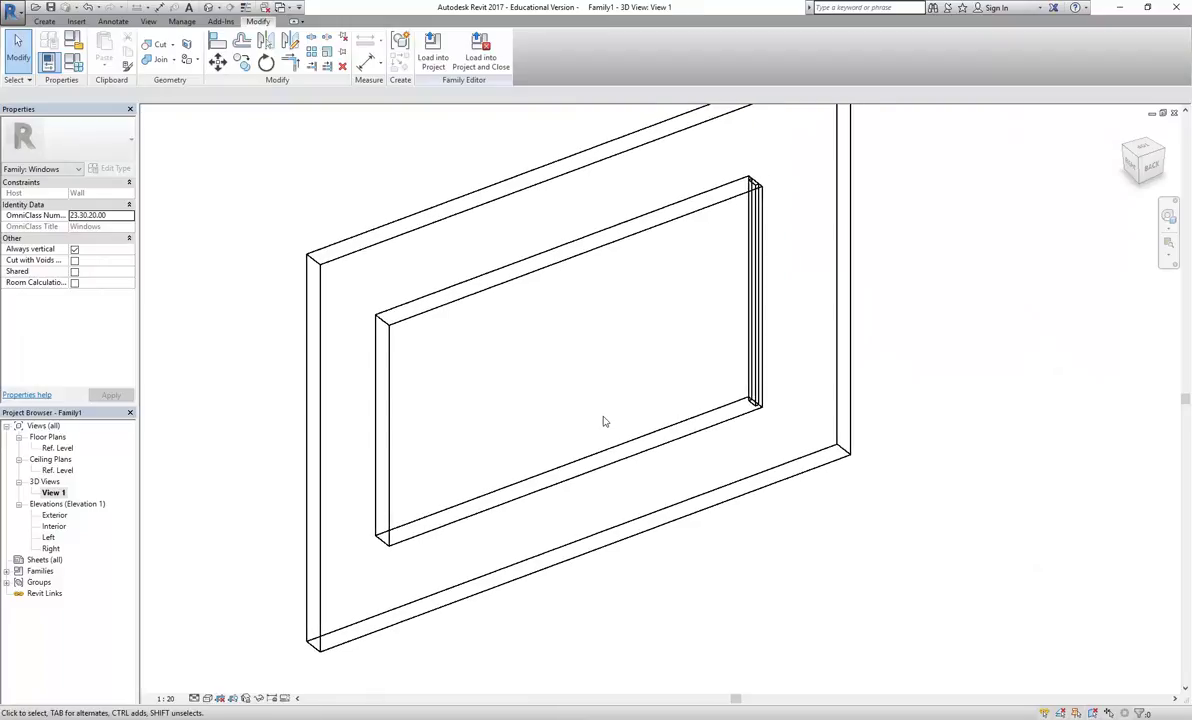
click(207, 698)
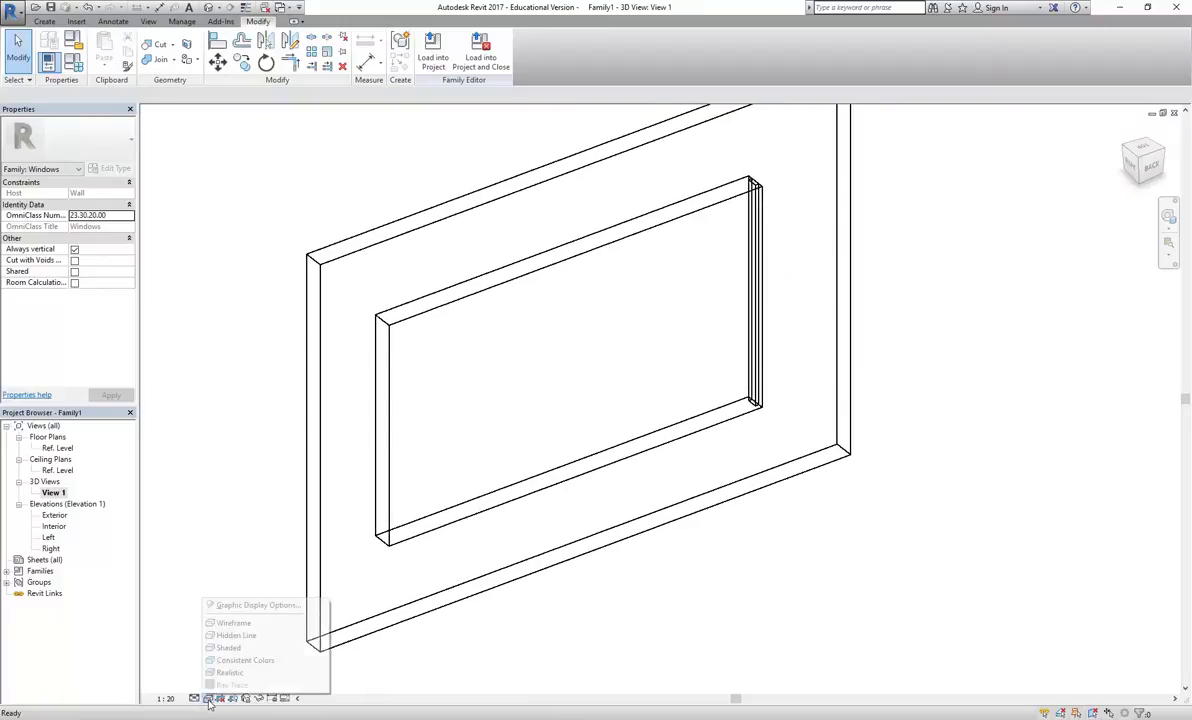
click(231, 636)
shift+middle_drag(545, 346, 609, 351)
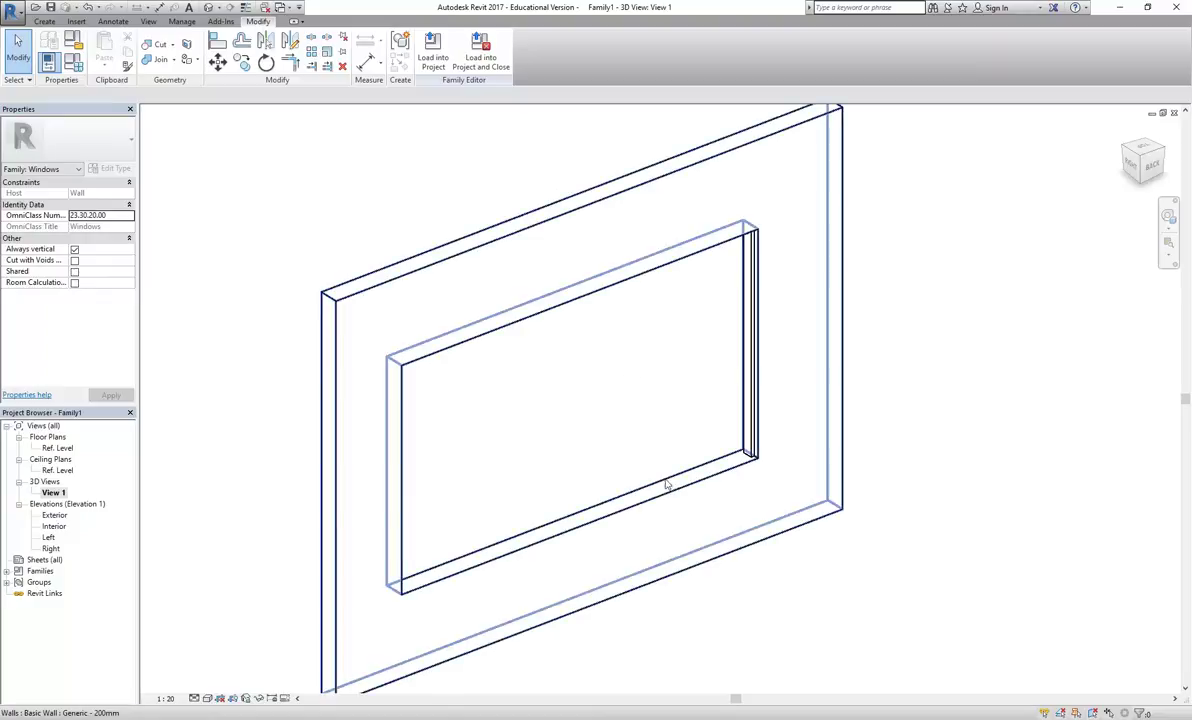
In Family Types, apply a Height of 1500, then a Width of 1000
click(76, 62)
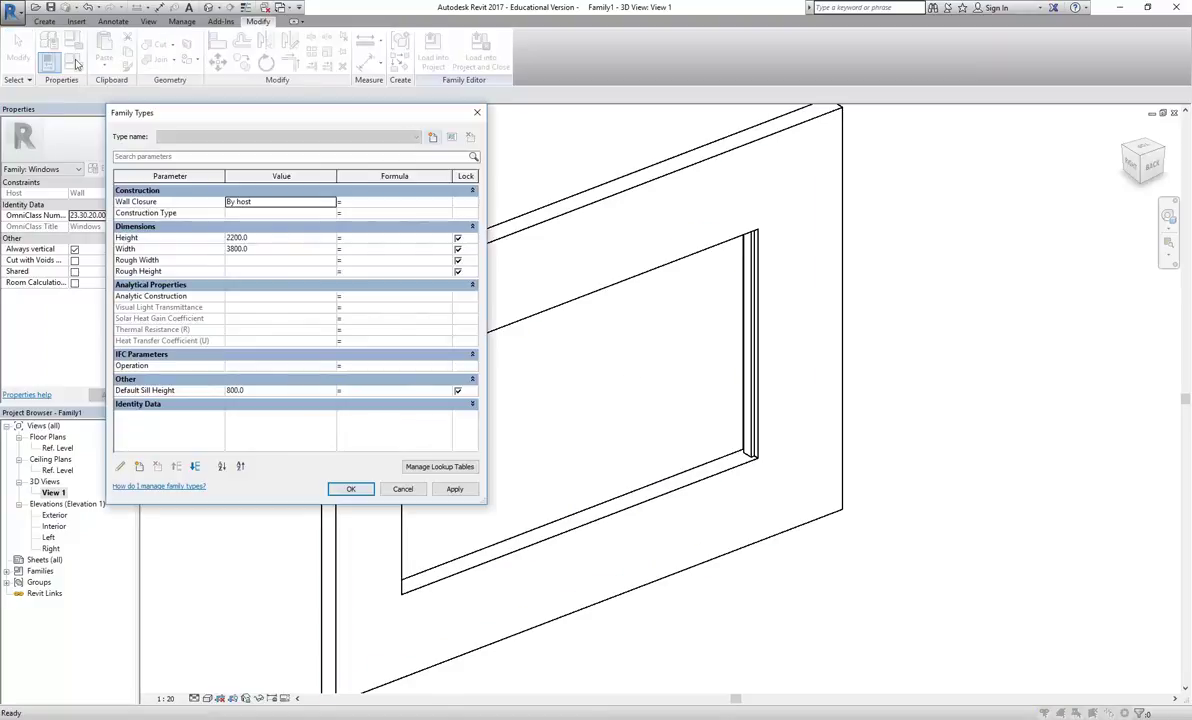
click(282, 240)
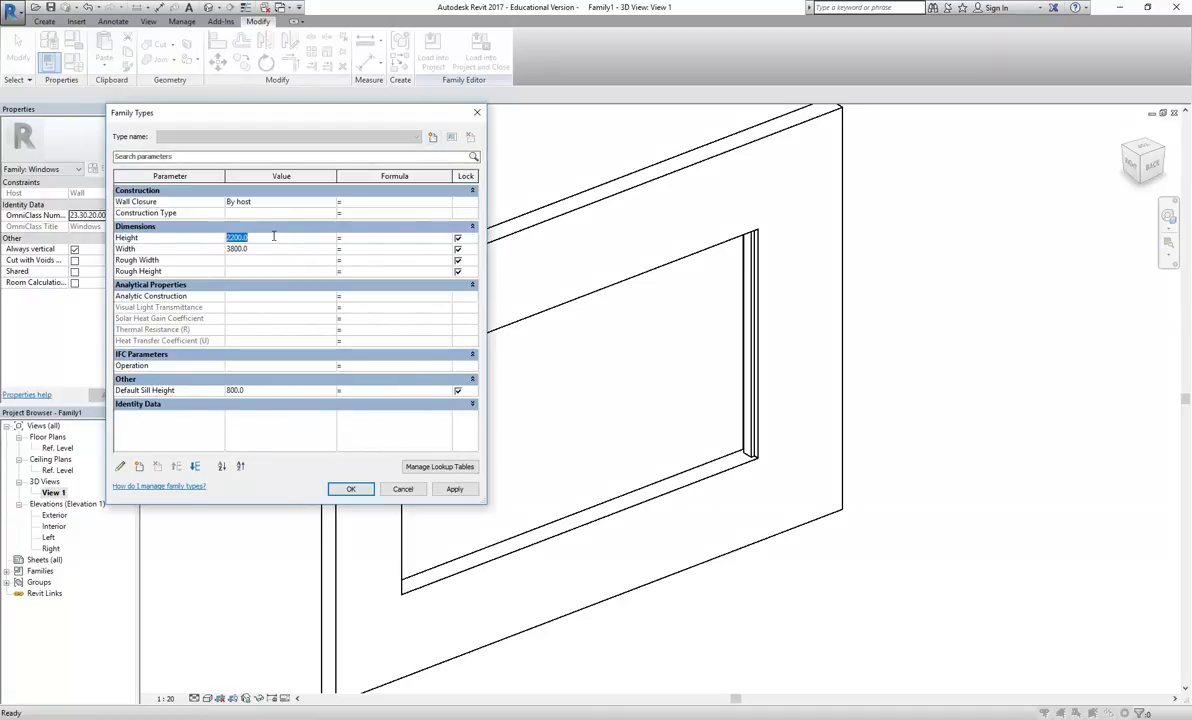
text(1500)
click(455, 489)
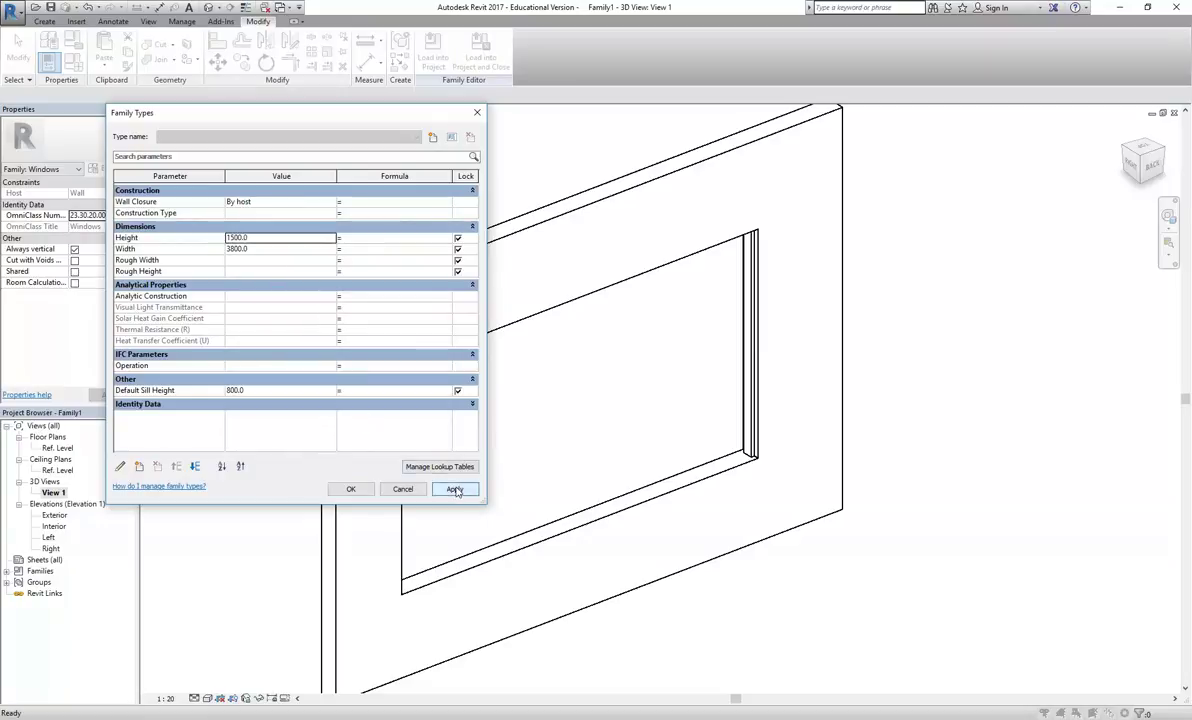
click(281, 240)
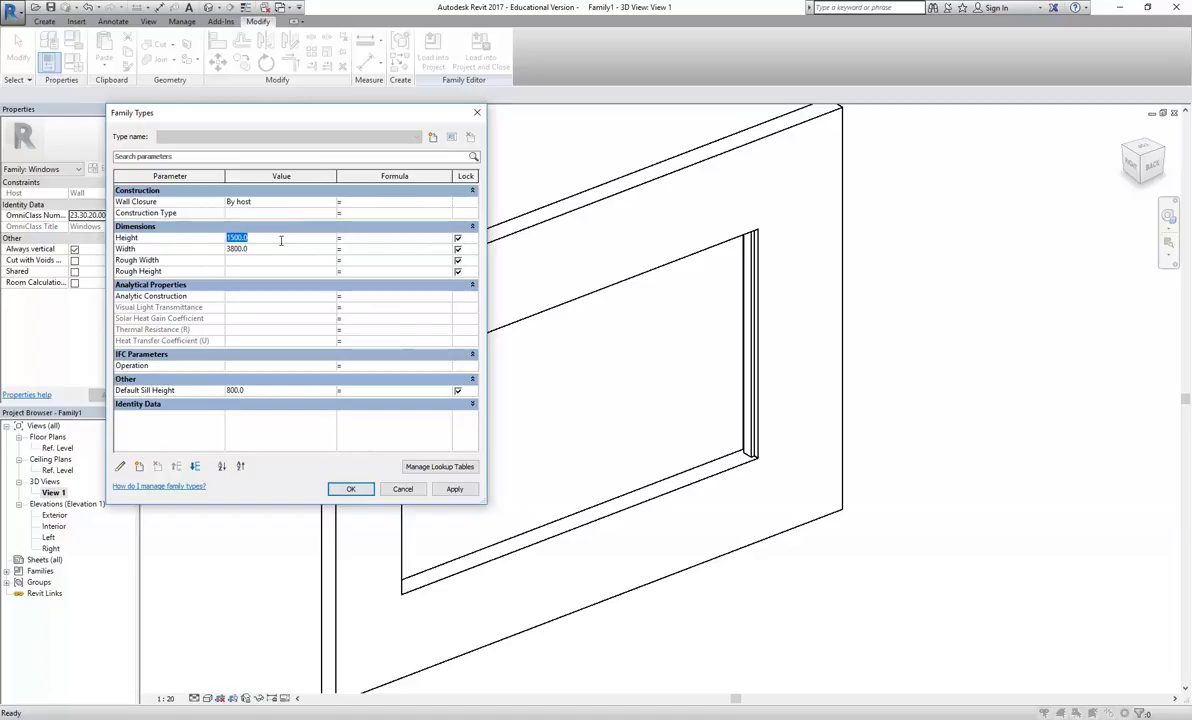
click(280, 250)
text(1000)
click(454, 490)
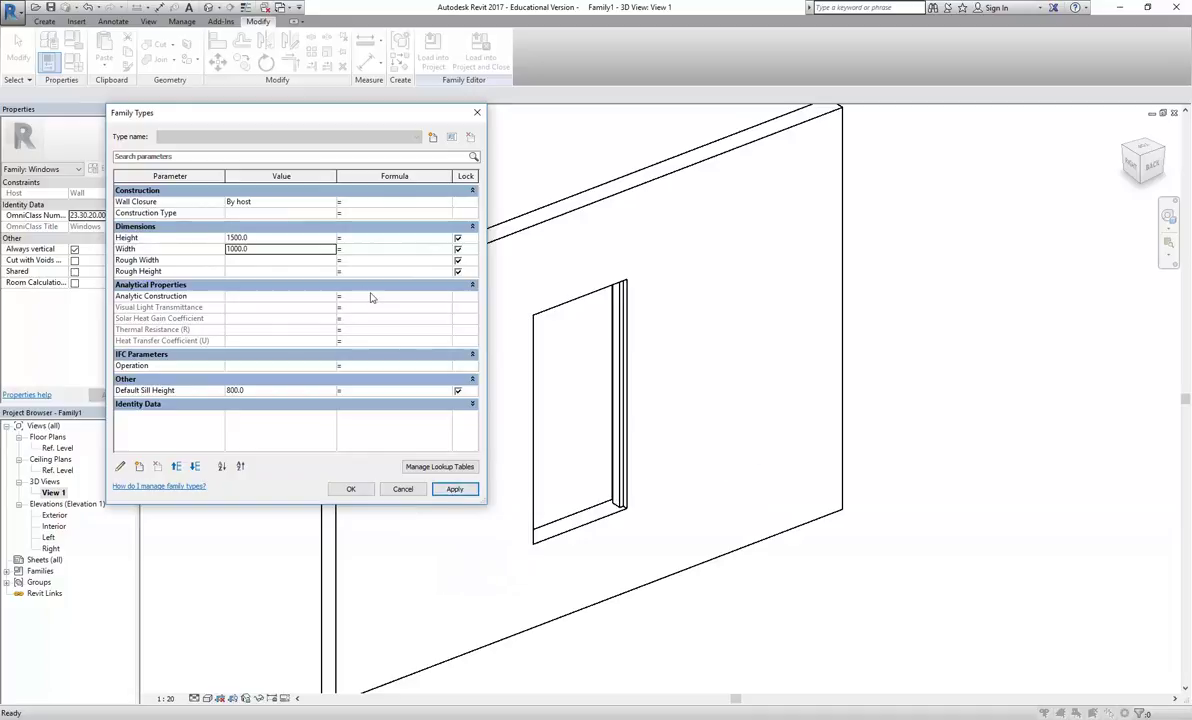
Change the Height to 1000, apply it, and close Family Types with OK
click(283, 238)
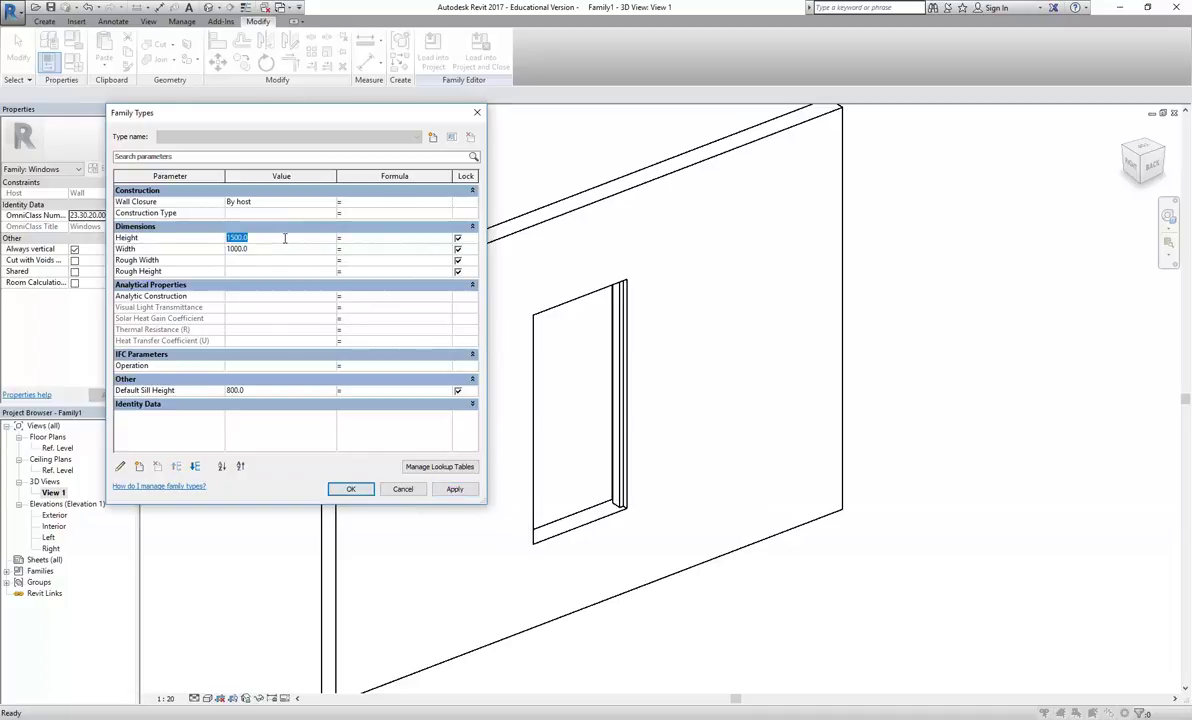
text(1000)
click(454, 490)
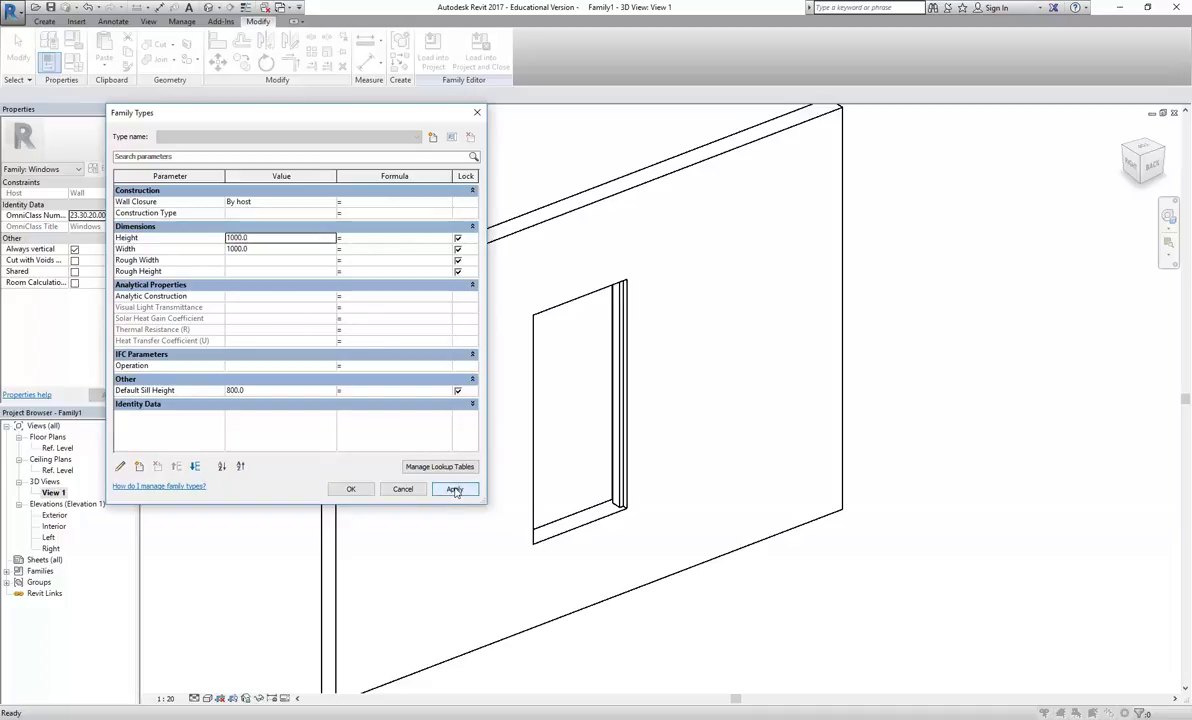
click(267, 238)
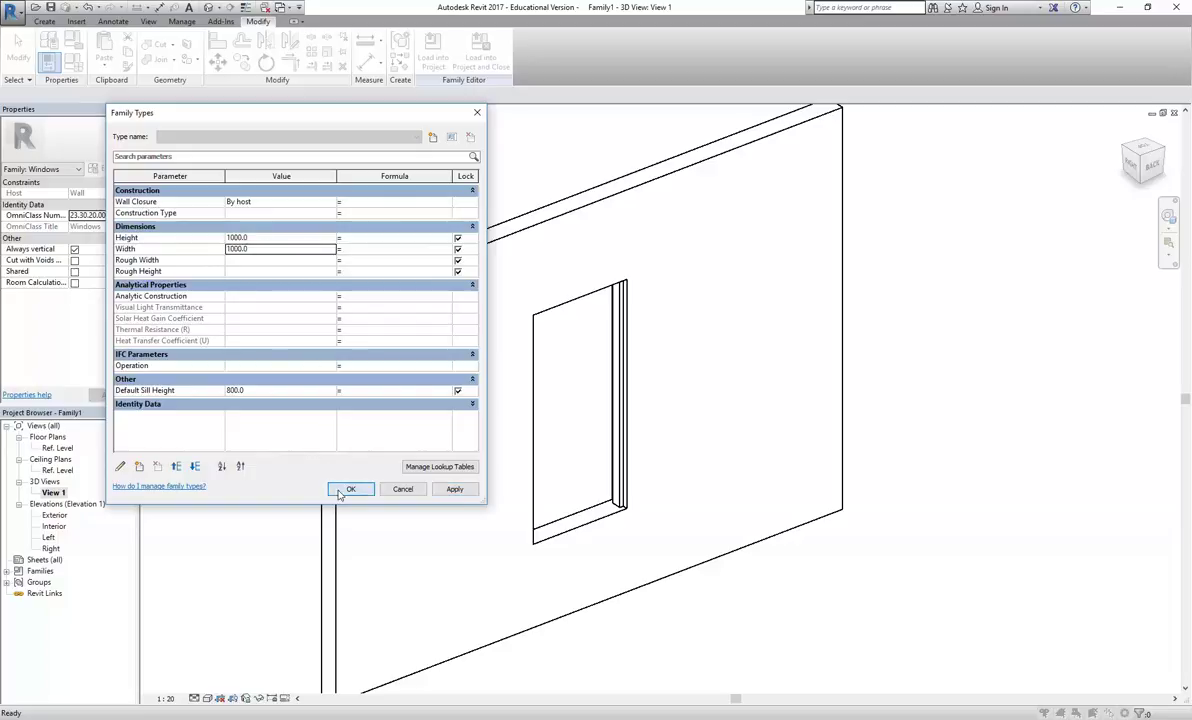
click(350, 488)
Orbit to inspect the resized opening and recheck the type values in Family Types
scroll(465, 462, down, 3)
shift+middle_drag(478, 467, 552, 375)
scroll(524, 381, up, 2)
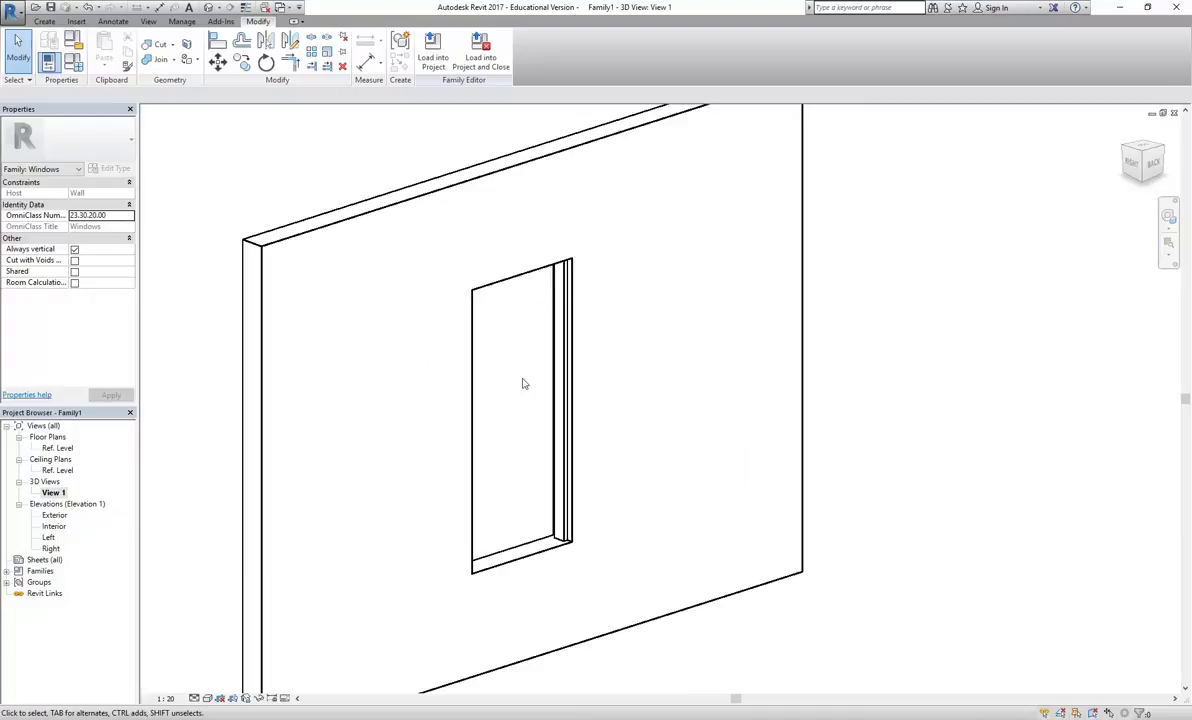
click(72, 60)
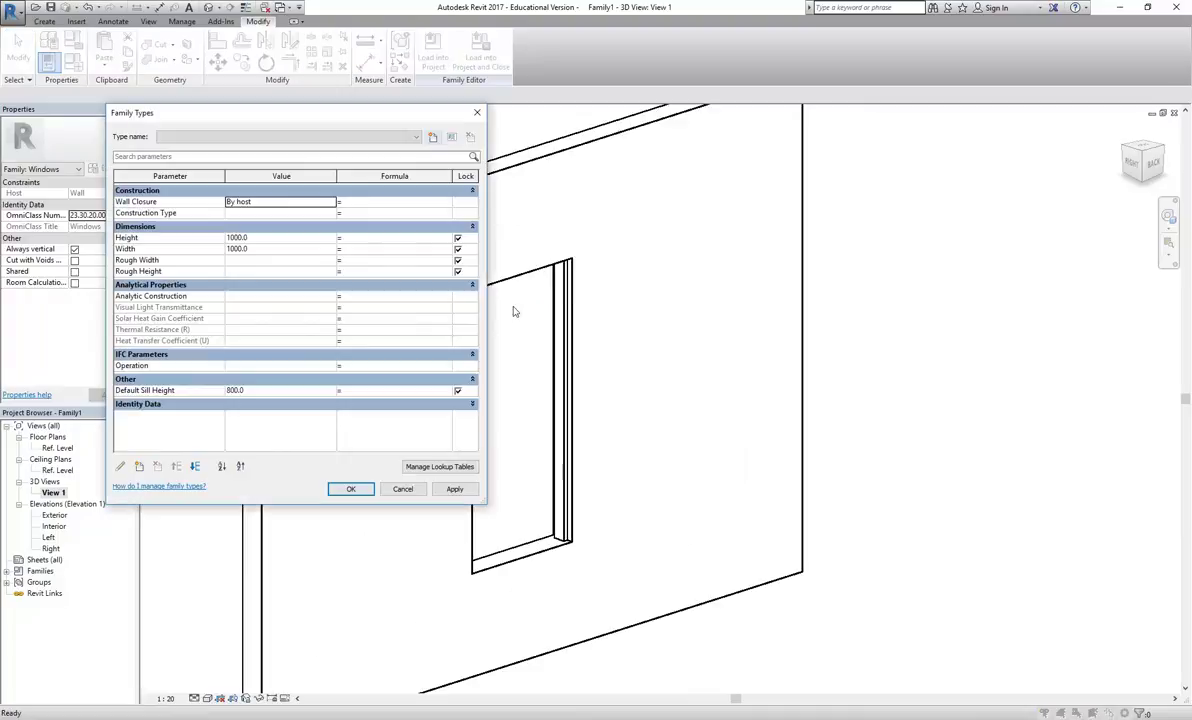
click(343, 490)
Open the Exterior elevation to view the opening: Height 1000 above an 800 sill
double_click(54, 515)
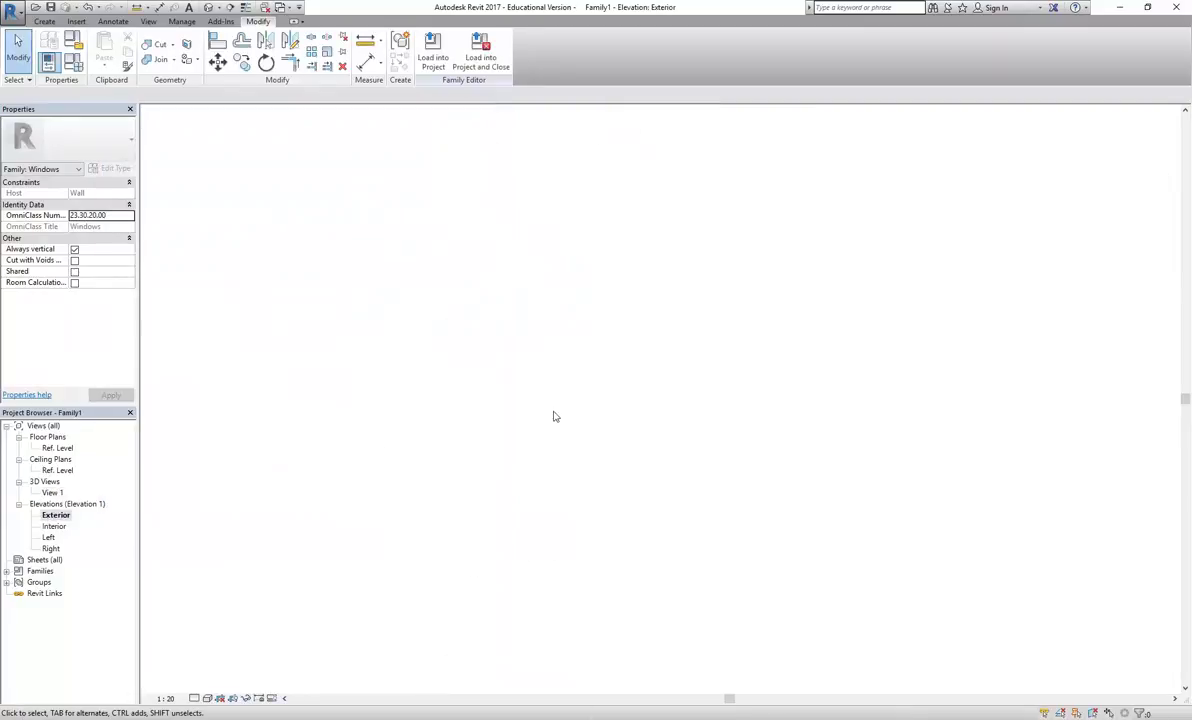
scroll(441, 334, down, 1)
scroll(545, 229, up, 2)
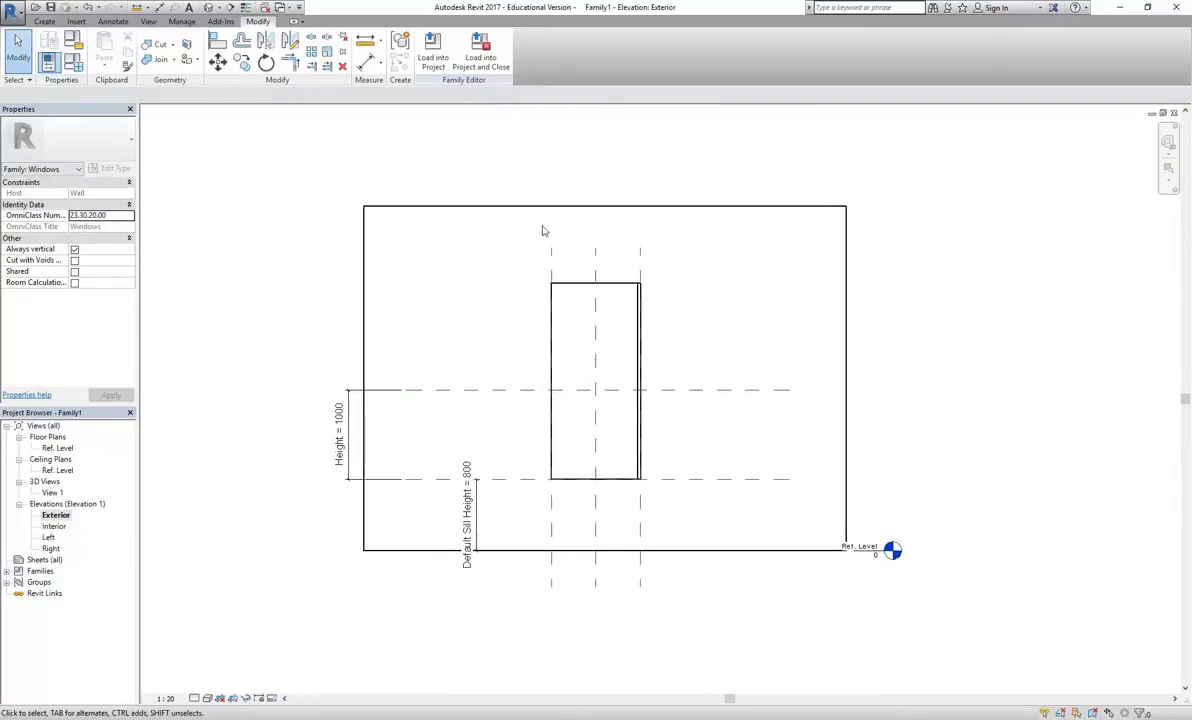